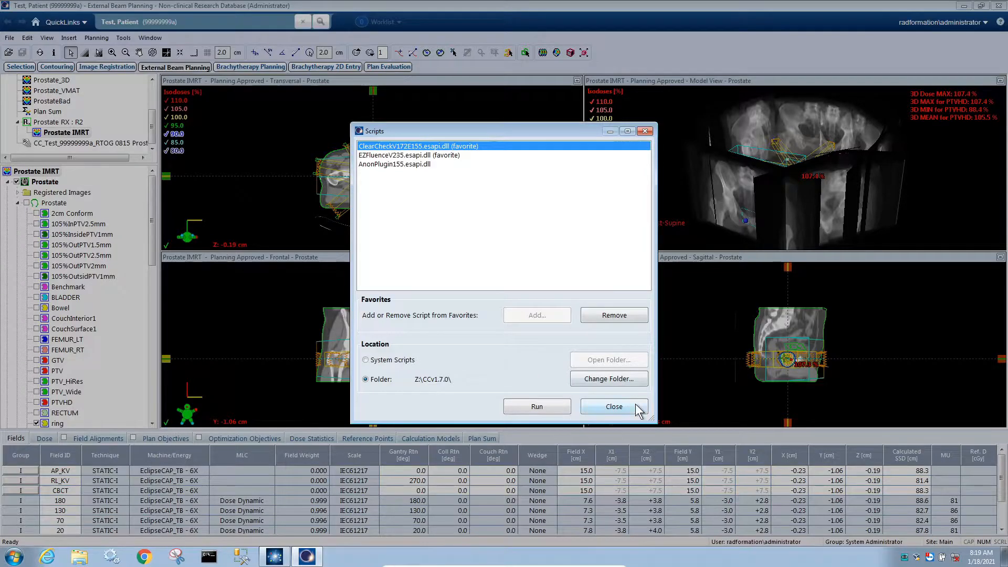
Step: Launch the ClearCheckV172E155 script and filter its template list by "pros"
click(123, 37)
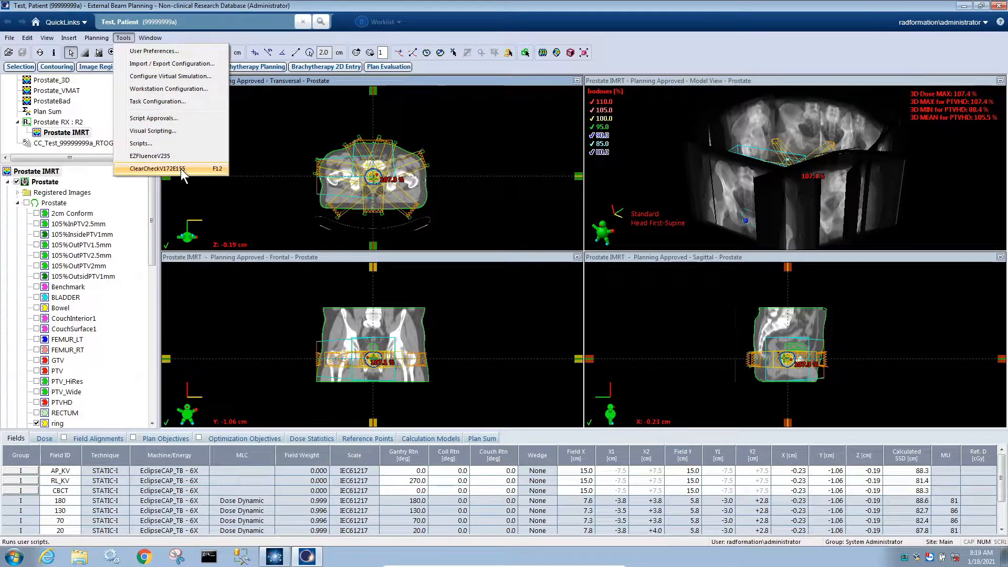
click(210, 170)
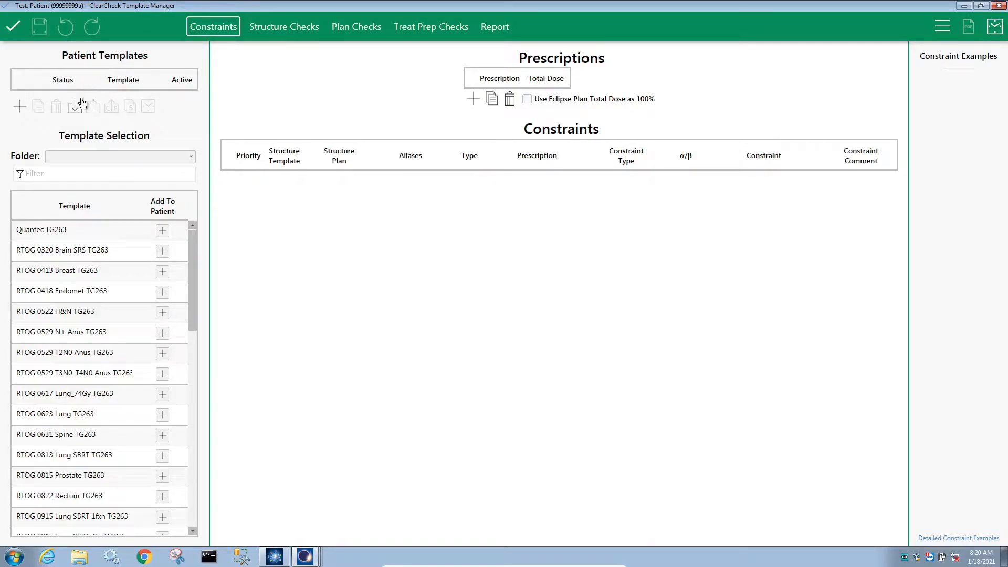
click(63, 174)
text(pros)
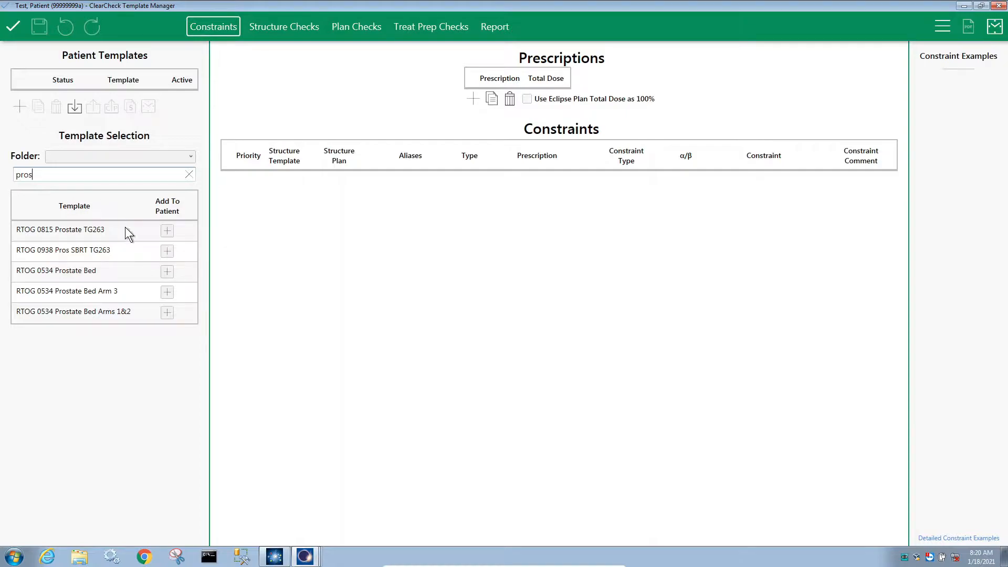
Step: Preview the RTOG 0815 Prostate TG263 template and add it to the patient's templates
click(191, 158)
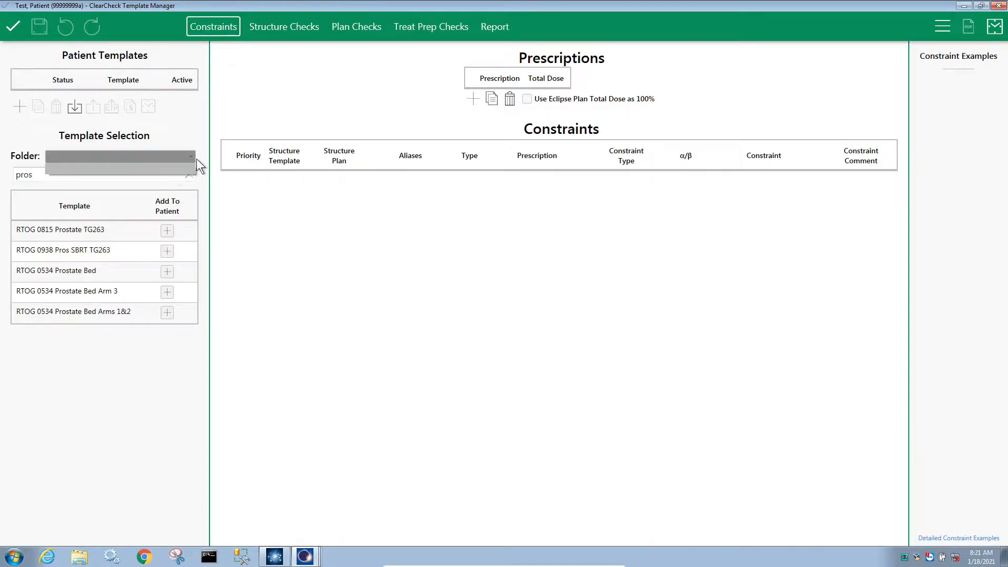
click(200, 158)
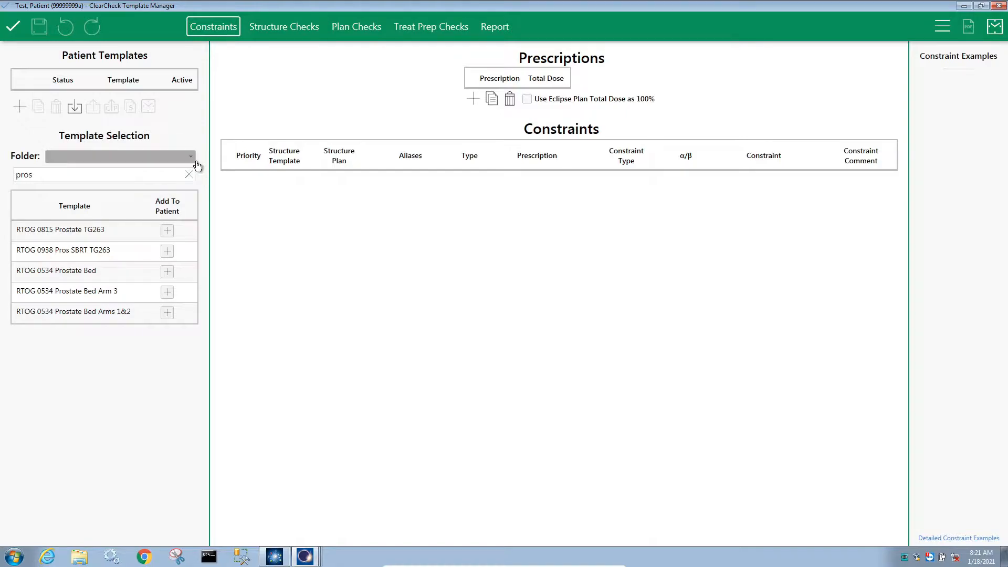
click(126, 232)
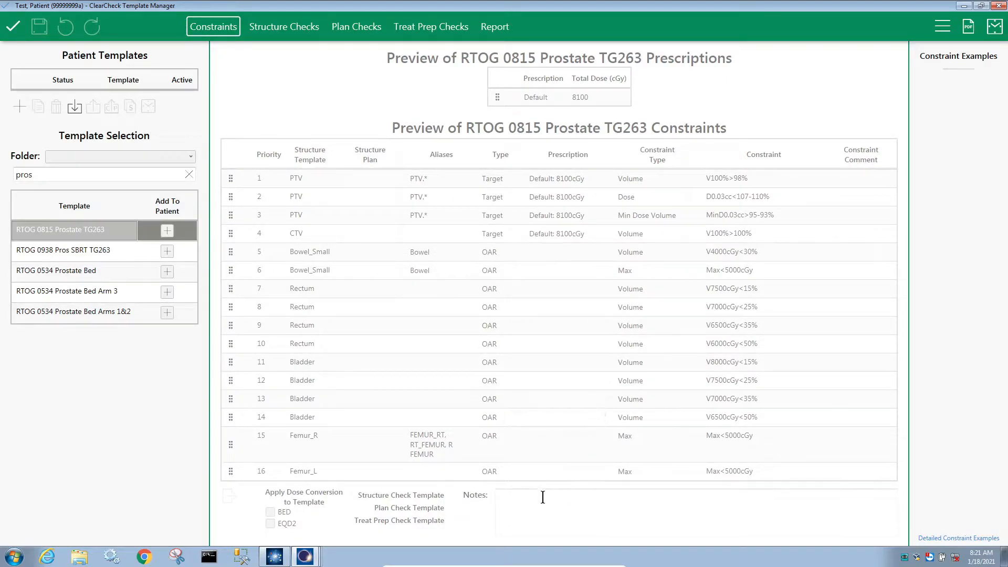
click(168, 230)
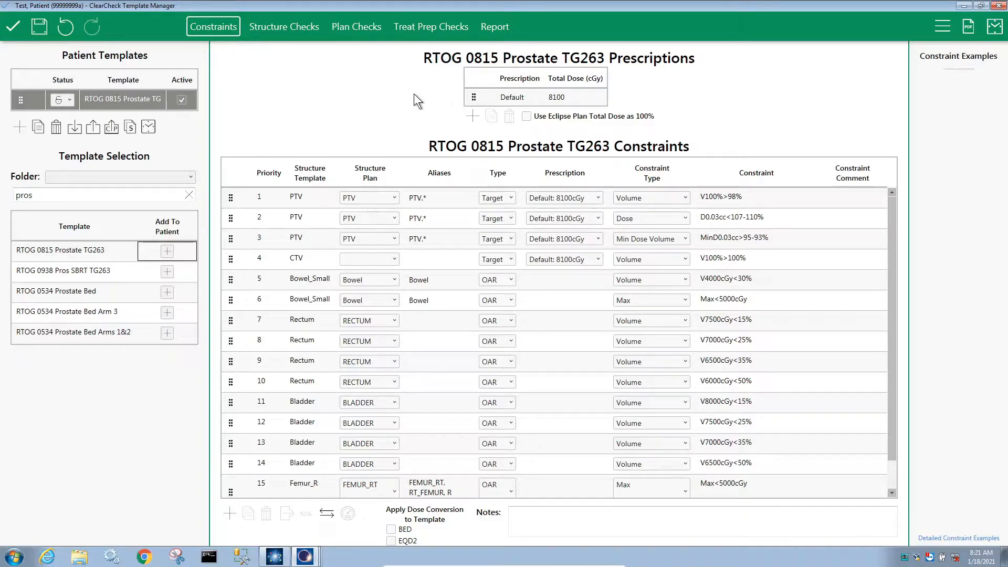
Step: Try Use Eclipse Plan Total Dose as 100% for the template, then return to its Default prescription without editing the name or dose
click(568, 97)
click(568, 96)
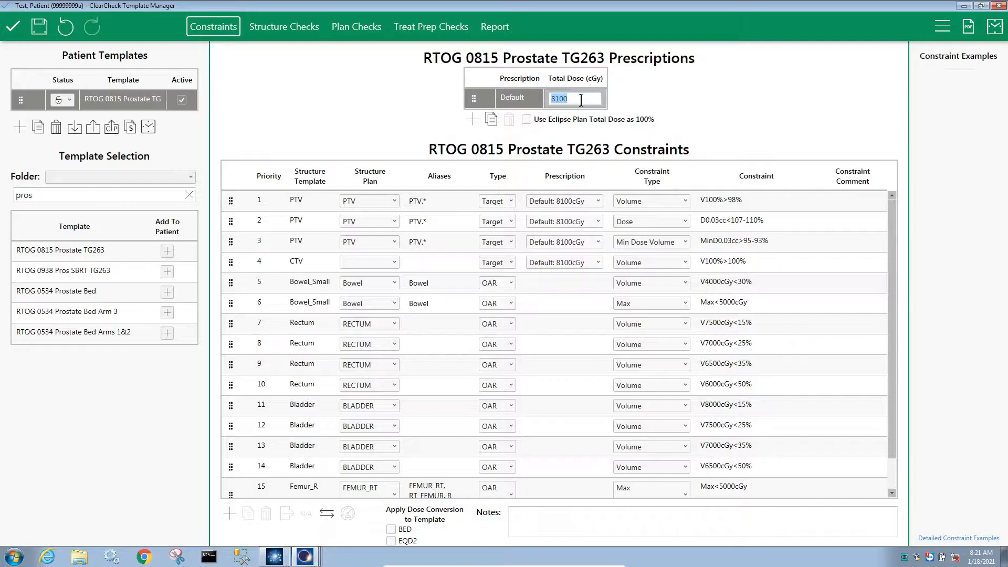
click(526, 120)
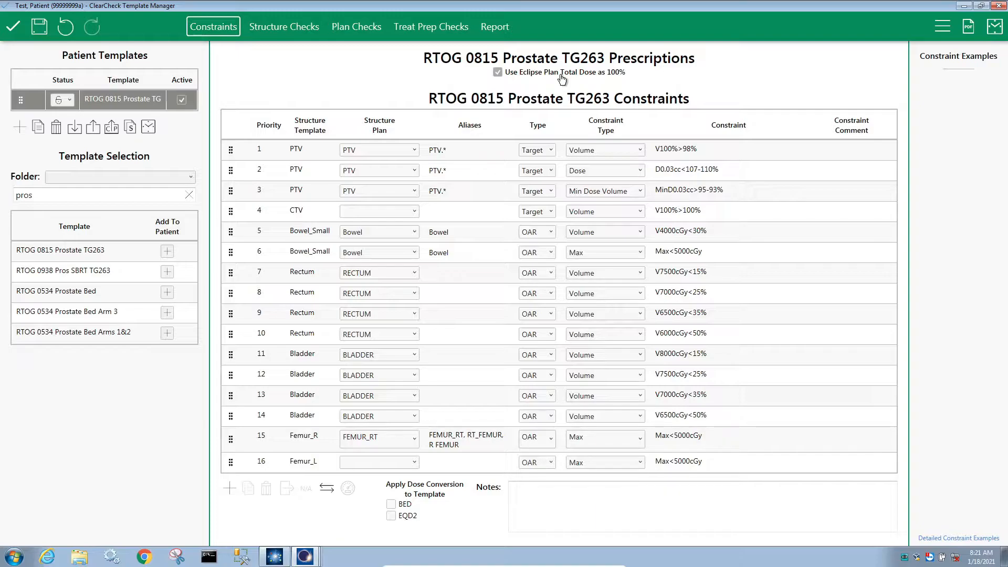
click(561, 78)
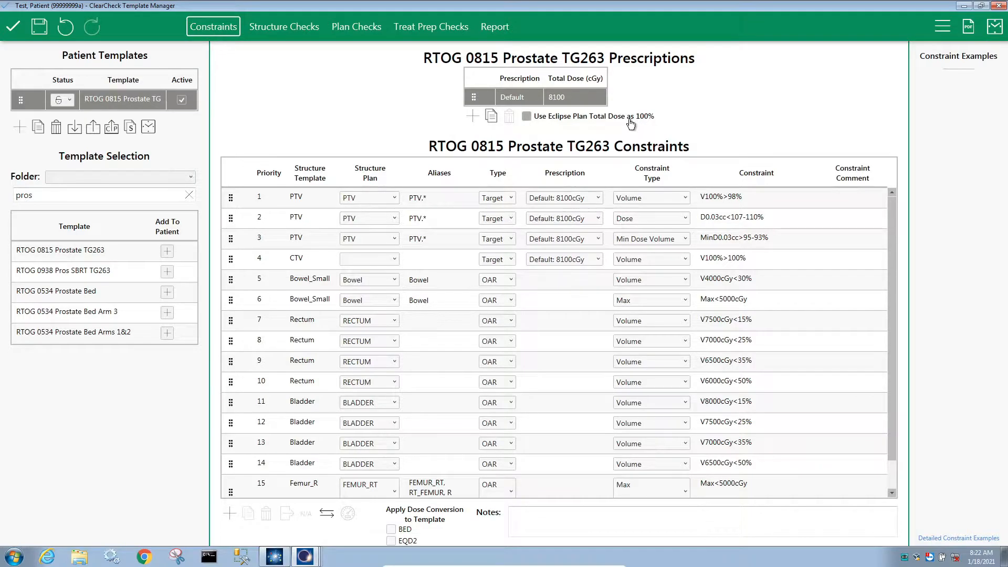
click(518, 97)
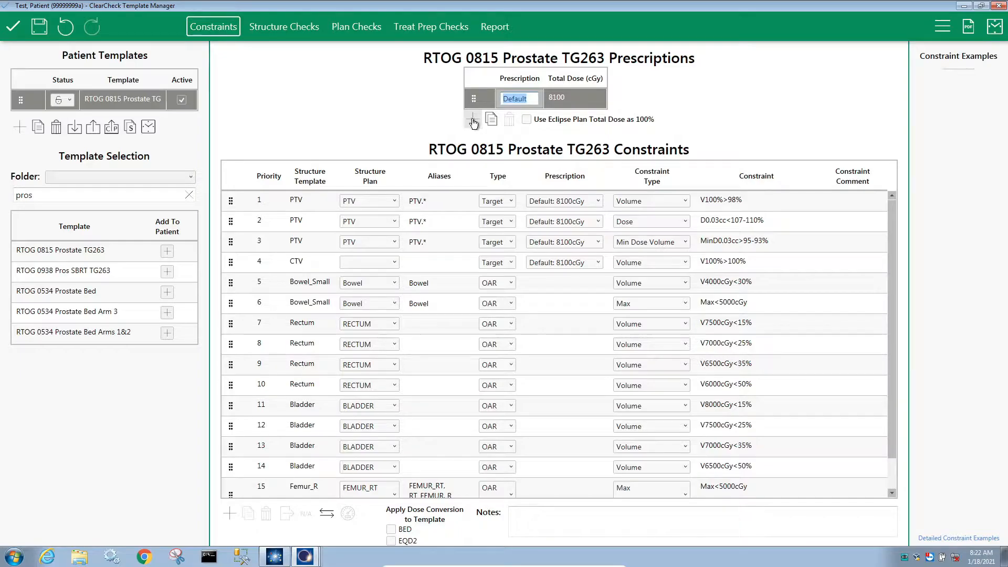
key(Tab)
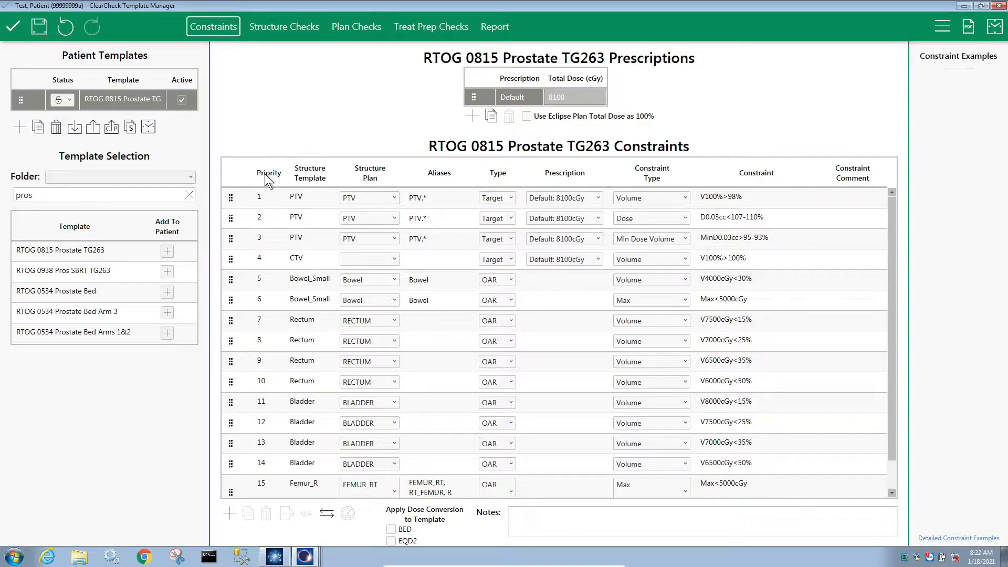
Step: Examine the plan structures available for matching to the priority 1 PTV constraint
double_click(265, 197)
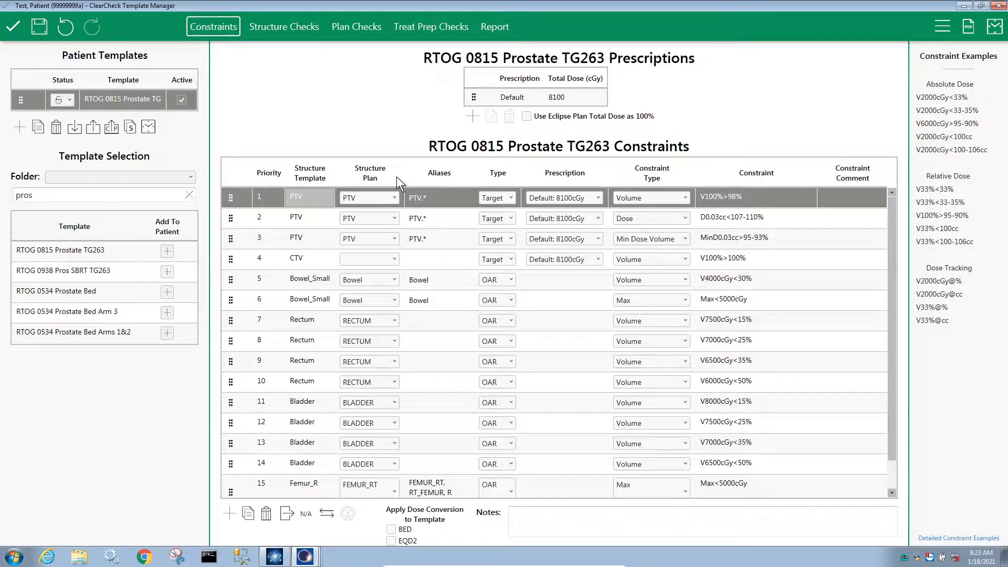
click(392, 198)
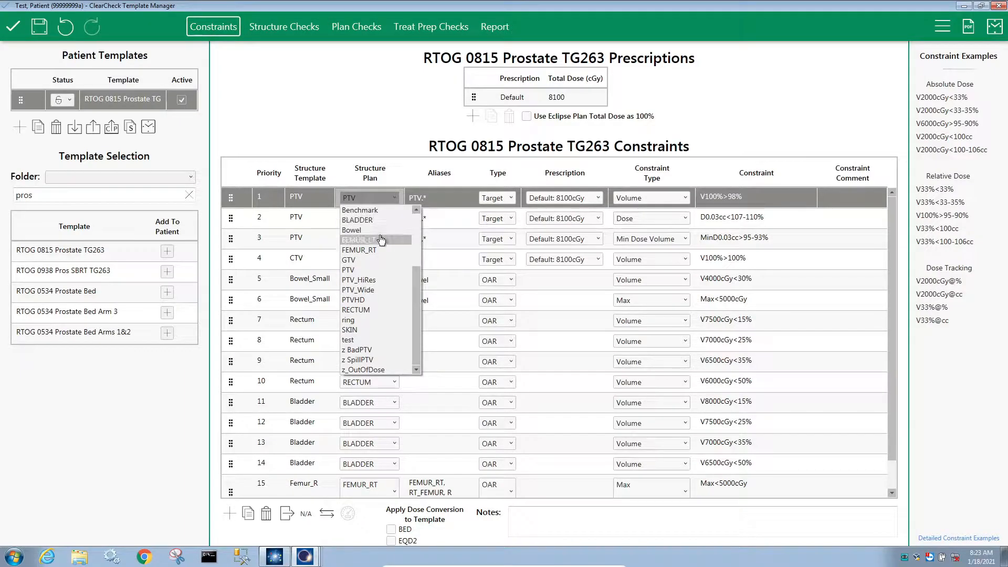
click(410, 159)
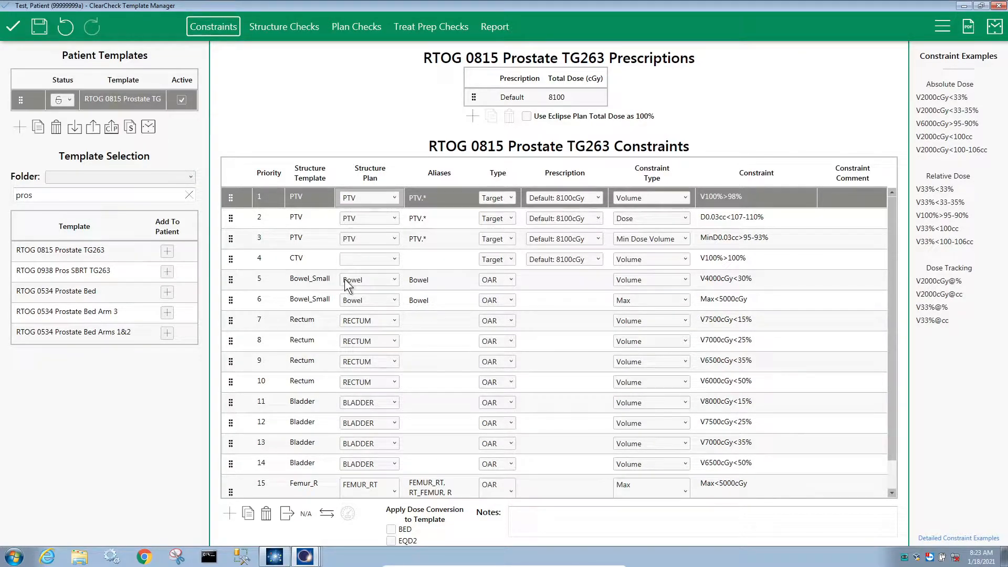
Step: Match the CTV constraint at priority 4 to the plan structure GTV
click(364, 257)
click(368, 258)
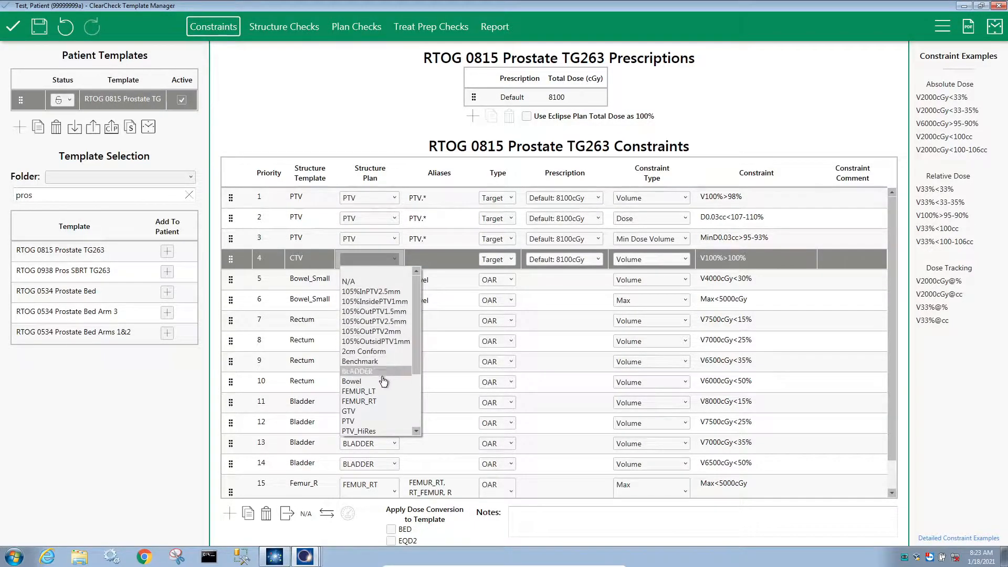
click(379, 410)
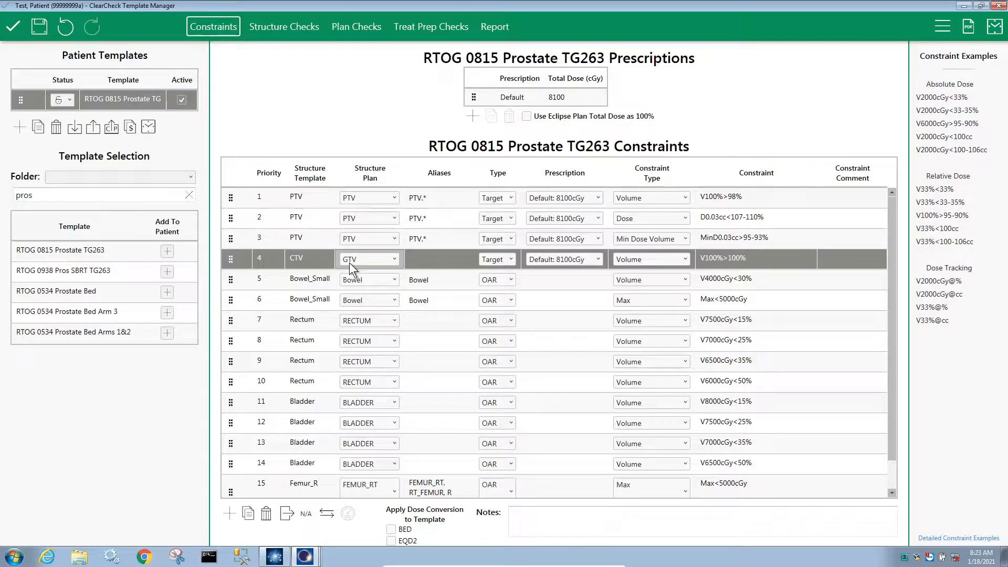
Step: Rename the priority 4 template structure from CTV to GTV and match it to the plan structure GTV
click(290, 261)
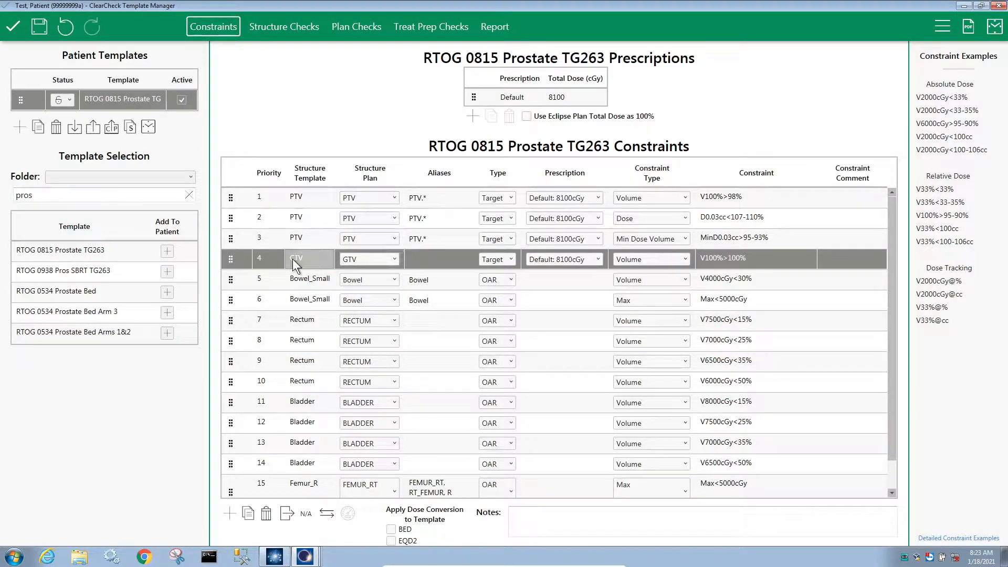
key(Delete)
text(G)
key(Return)
click(391, 258)
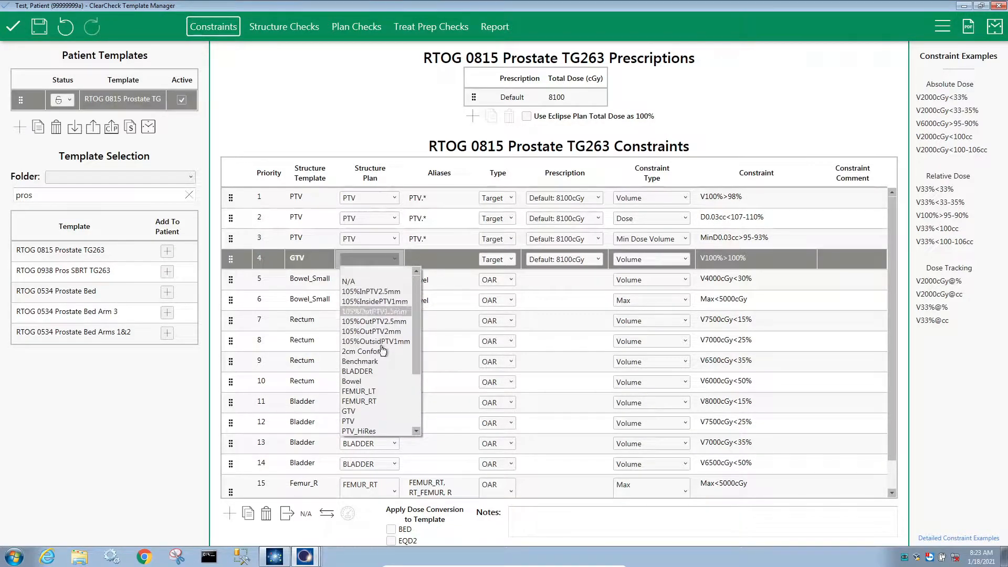
click(381, 411)
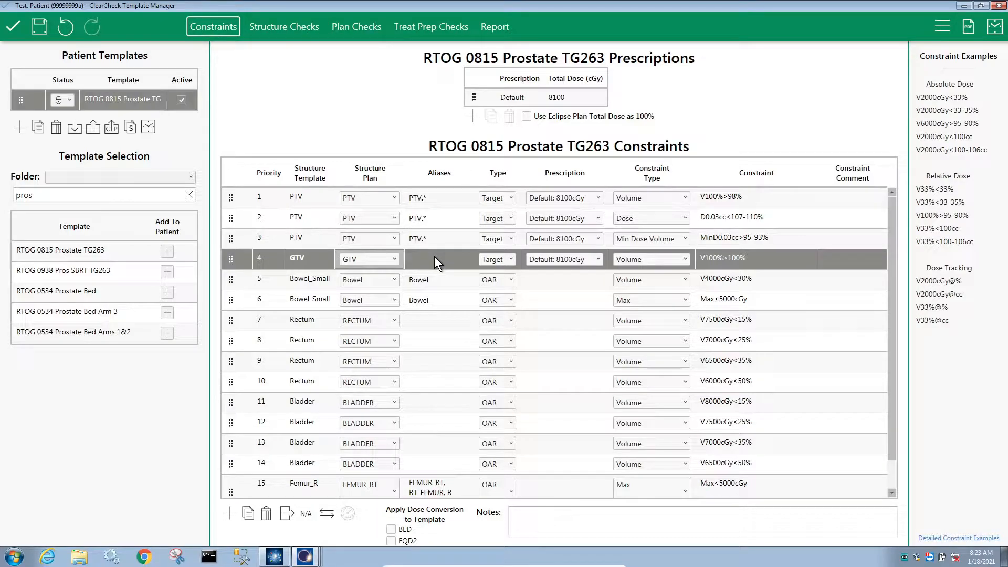
Step: Match the Femur_L constraint at priority 16 to the plan structure FEMUR_LT
click(430, 279)
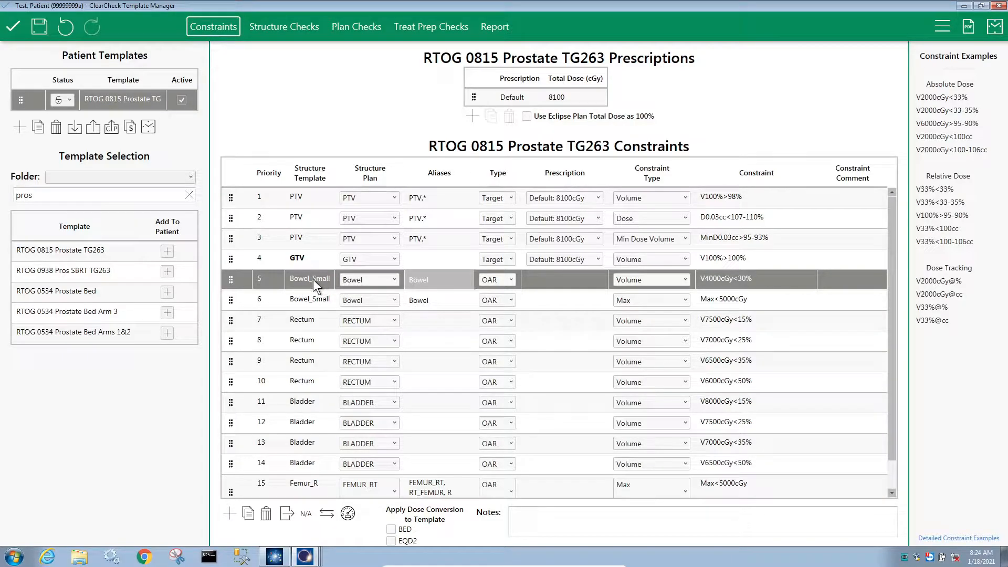
scroll(331, 299, down, 2)
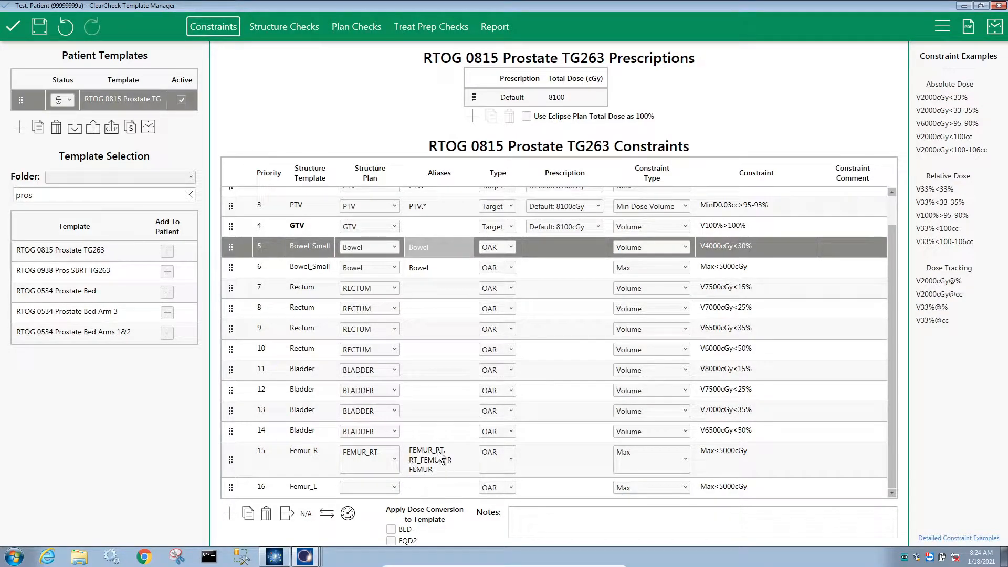
click(361, 483)
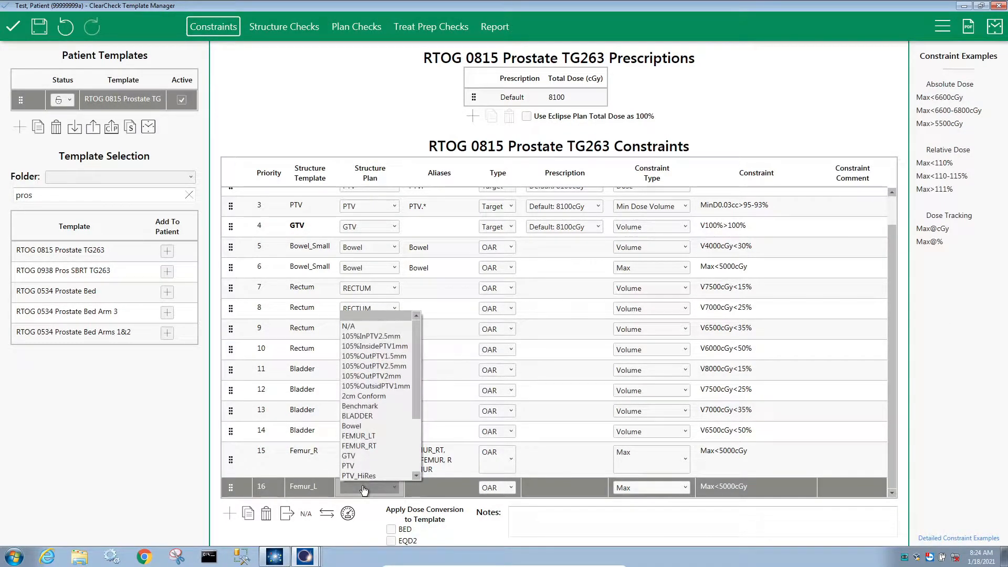
click(386, 436)
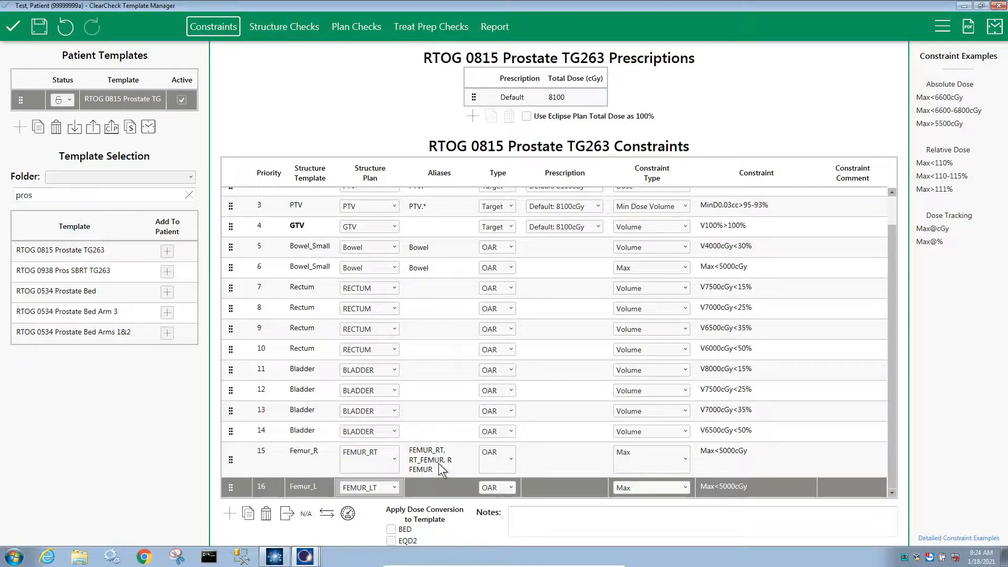
Step: Examine the full list of constraint types available for the priority 1 PTV constraint
scroll(442, 459, up, 2)
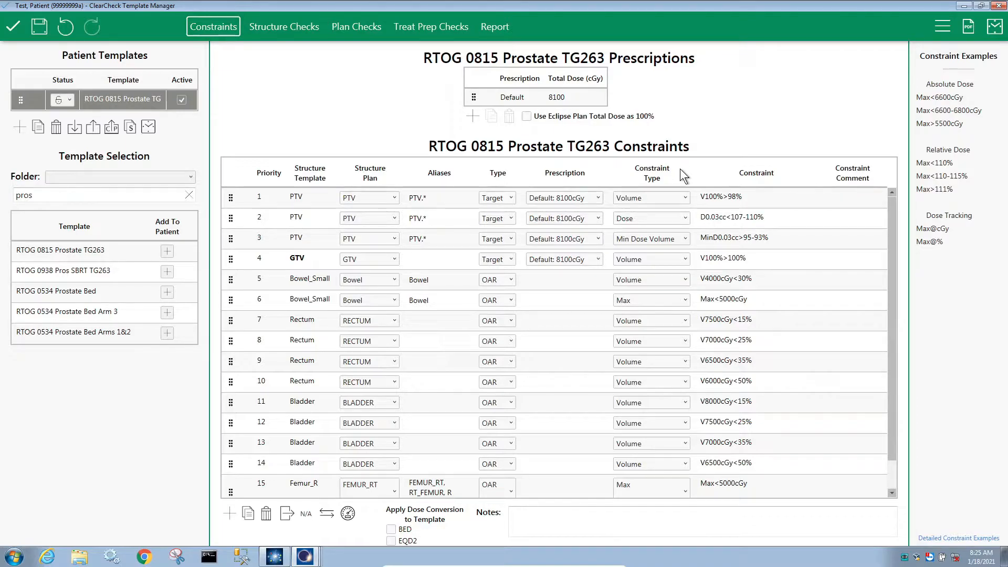
click(684, 195)
click(685, 196)
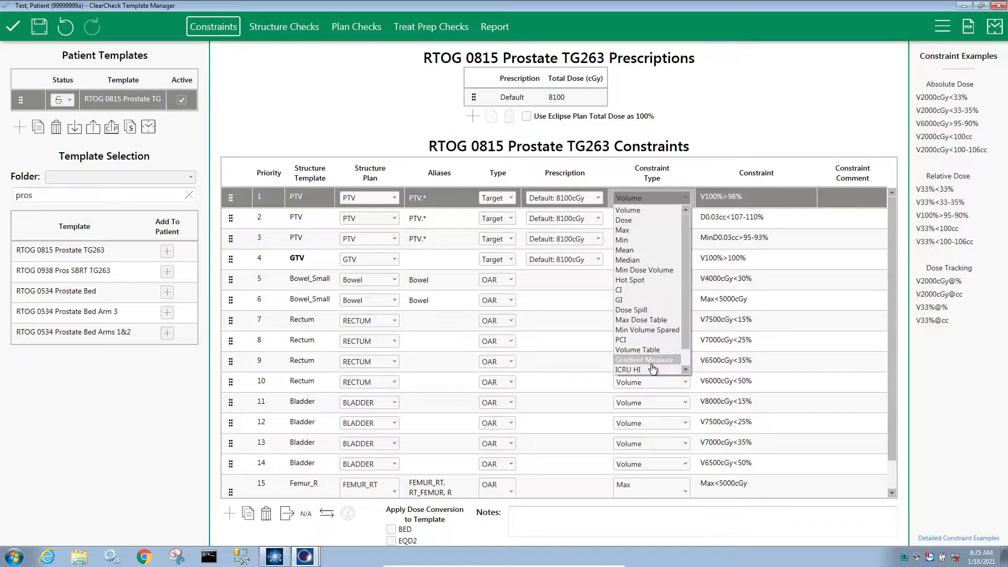
scroll(656, 370, down, 1)
scroll(656, 373, up, 1)
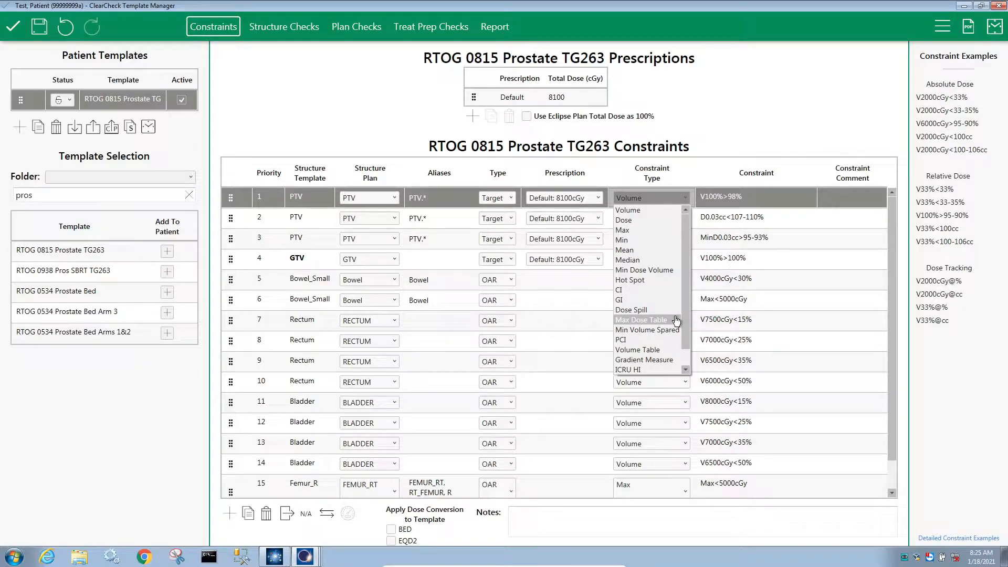
scroll(662, 346, down, 1)
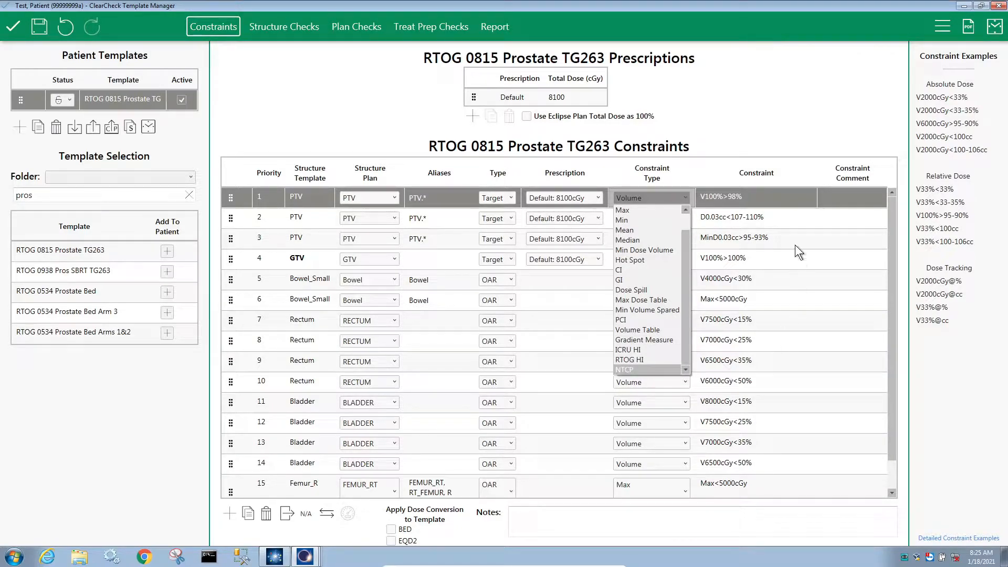
Step: Open the constraint expression of the priority 1 PTV row for editing, keeping its constraint type as Volume
click(749, 188)
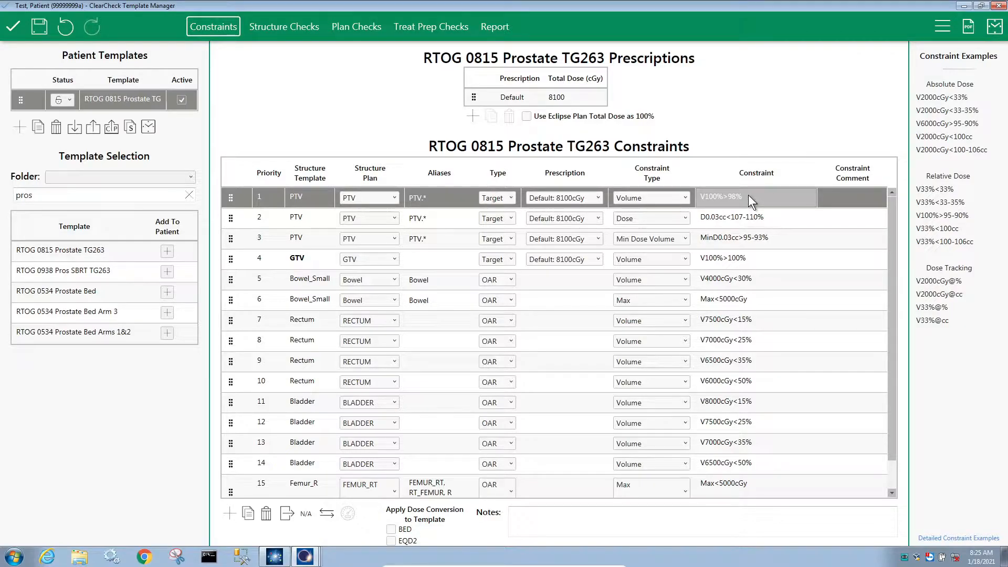
click(753, 196)
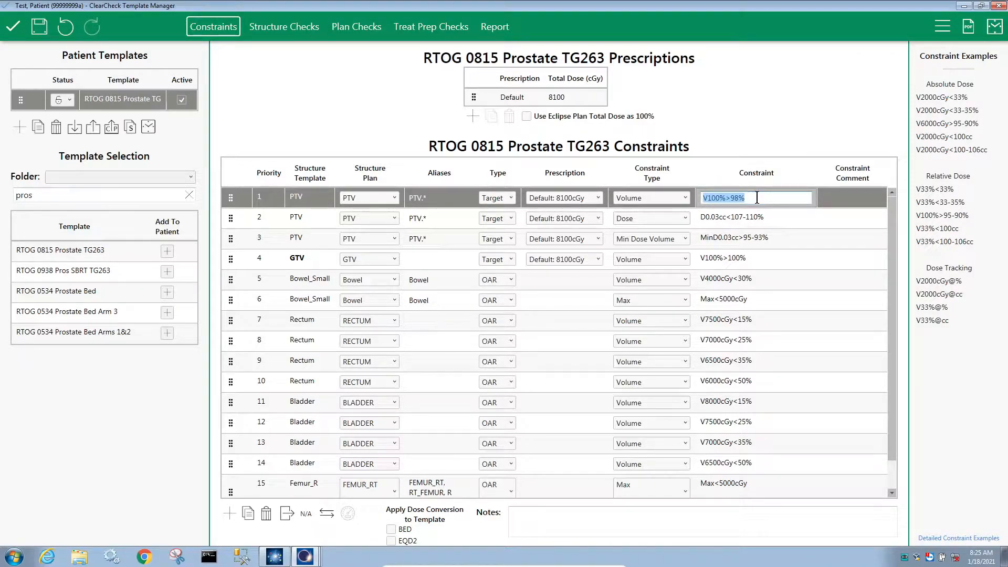
click(757, 197)
Step: Examine the Bowel_Small Max constraint at priority 6 and the constraint types it offers, keeping Max selected
scroll(725, 248, down, 1)
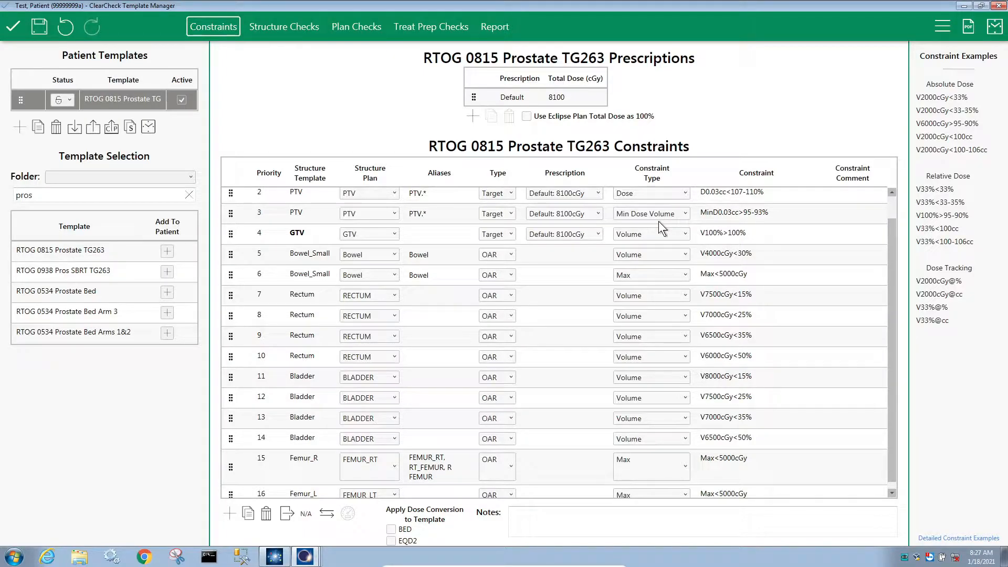
click(779, 275)
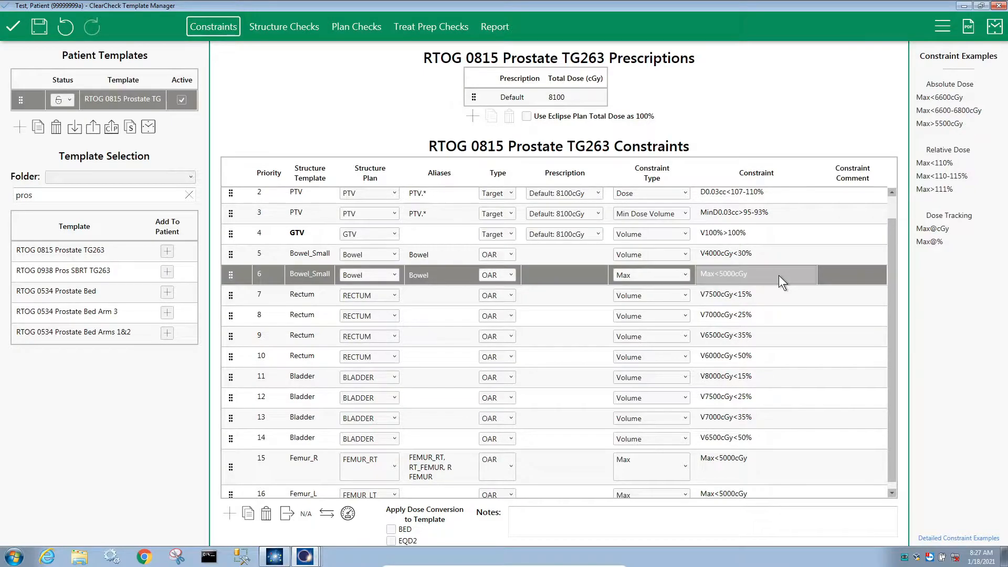
click(686, 275)
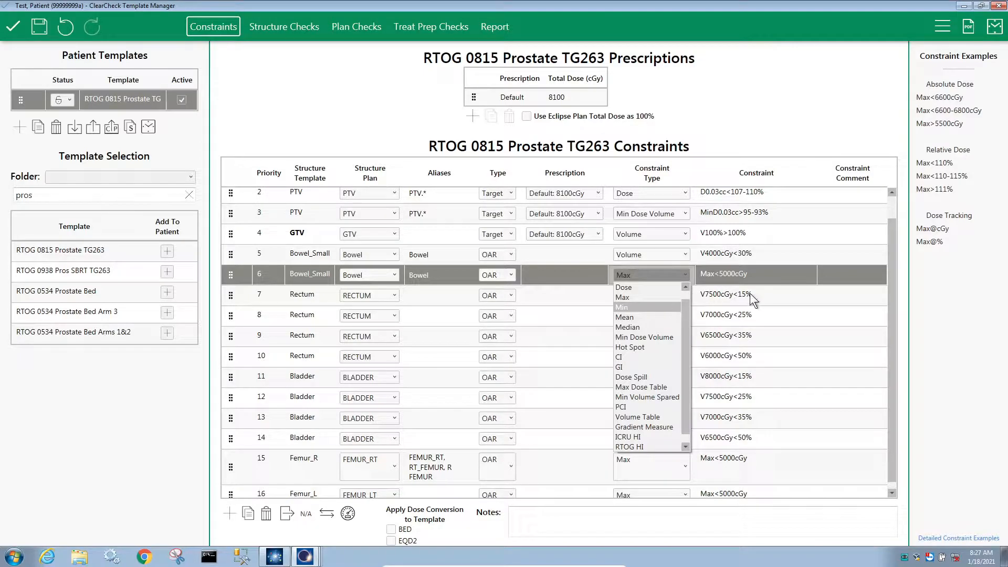
click(768, 272)
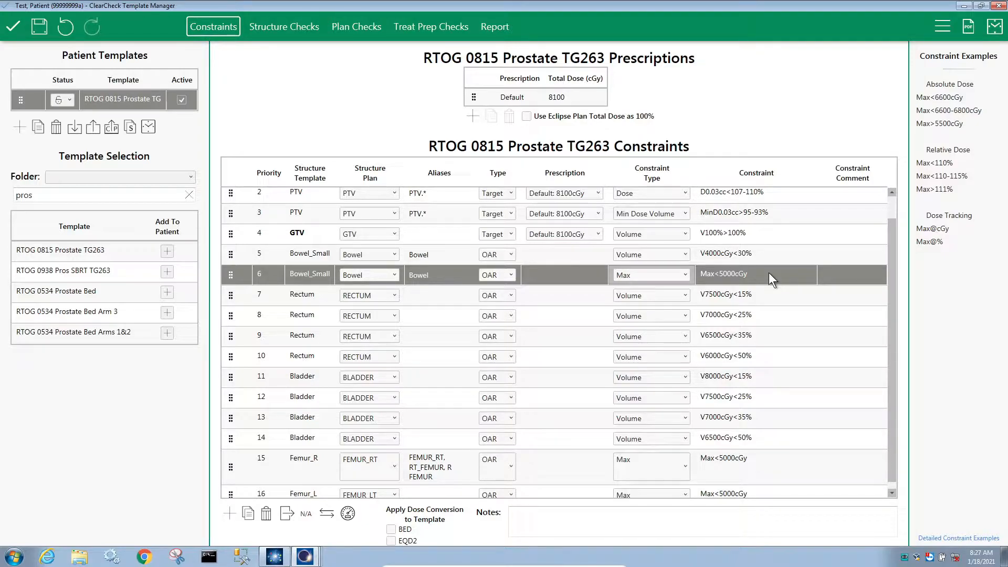
scroll(771, 278, down, 1)
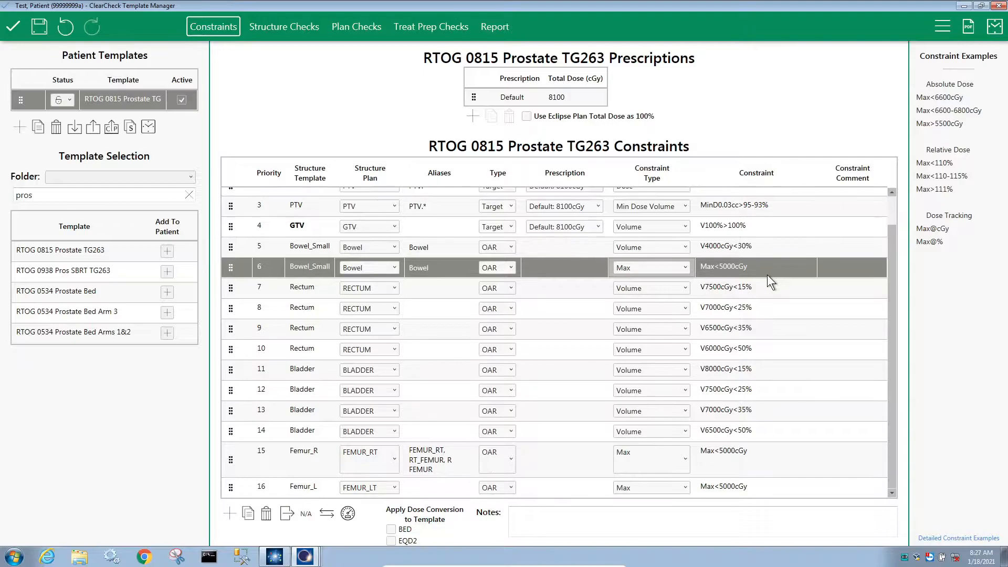
Step: Add a priority 17 constraint for the Bladder structure and match it to the plan structure BLADDER
click(229, 512)
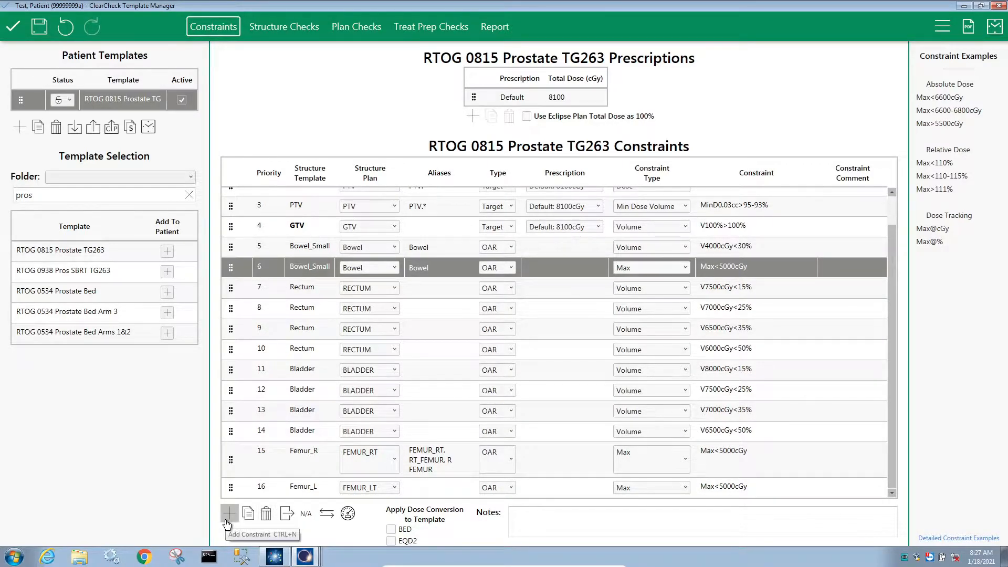
click(275, 485)
text(17)
key(Tab)
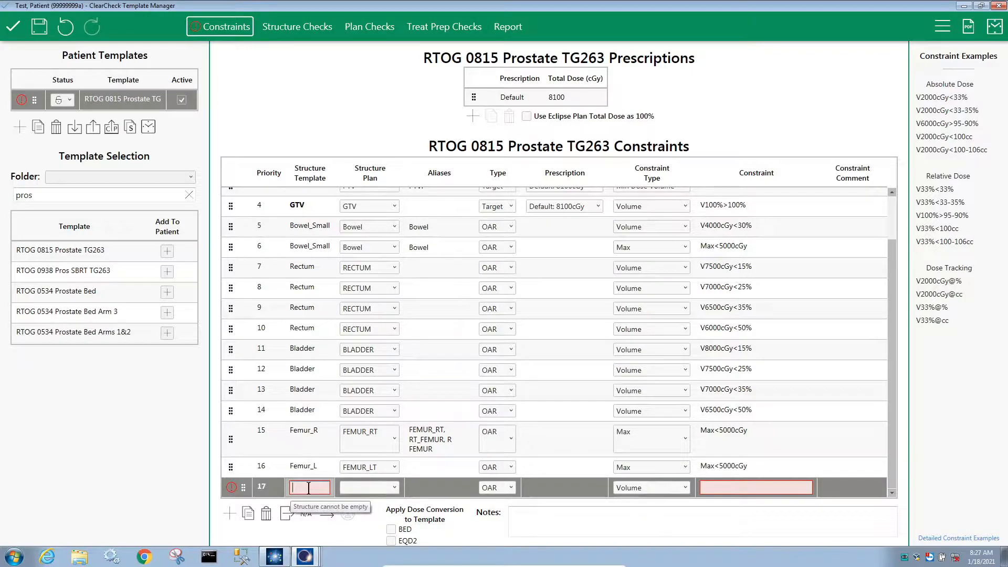
text(Bladder)
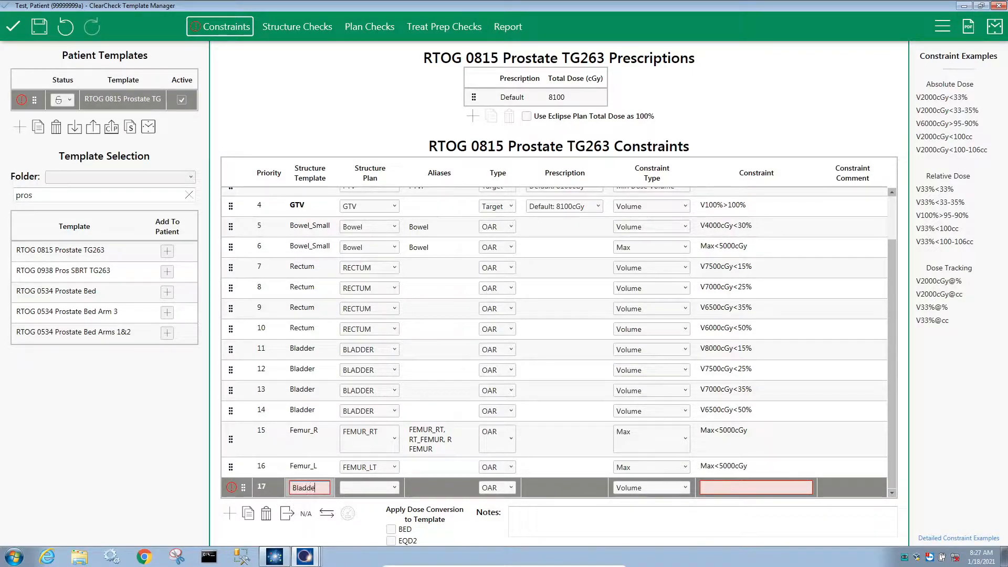
key(Tab)
key(Down)
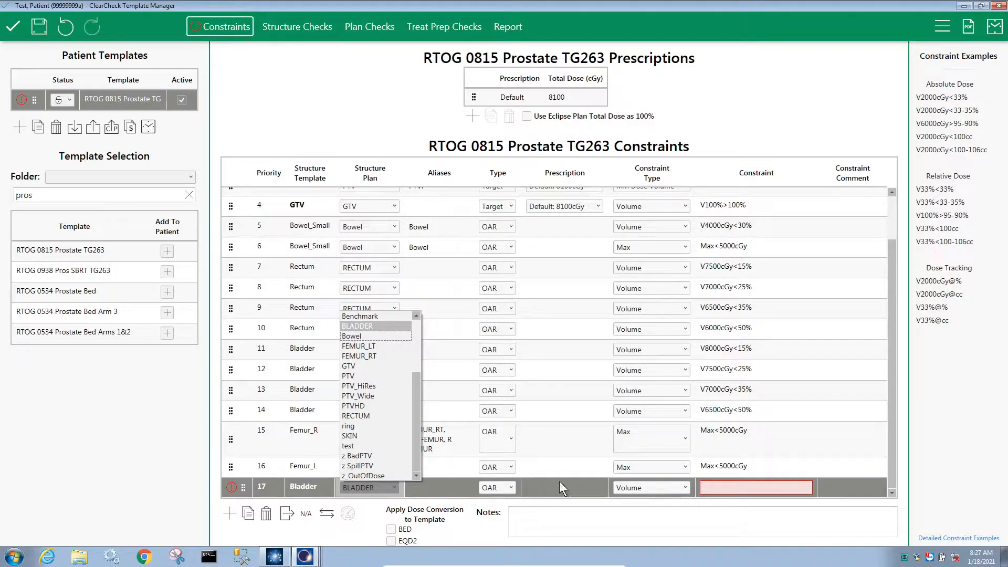
Step: Set the priority 17 Bladder constraint's type to Dose and its constraint expression to D.03cc<100%
click(568, 490)
click(635, 489)
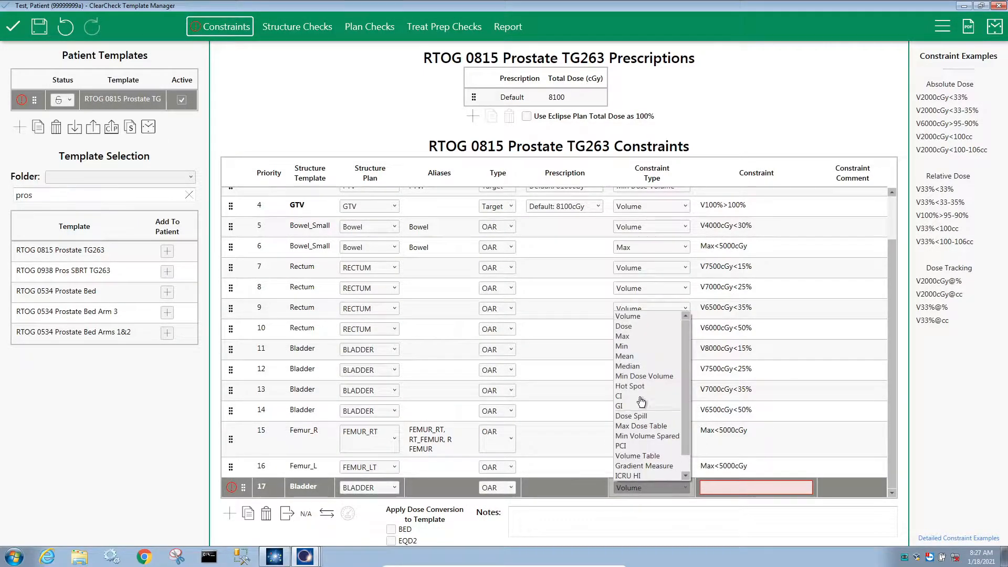
click(633, 335)
click(751, 488)
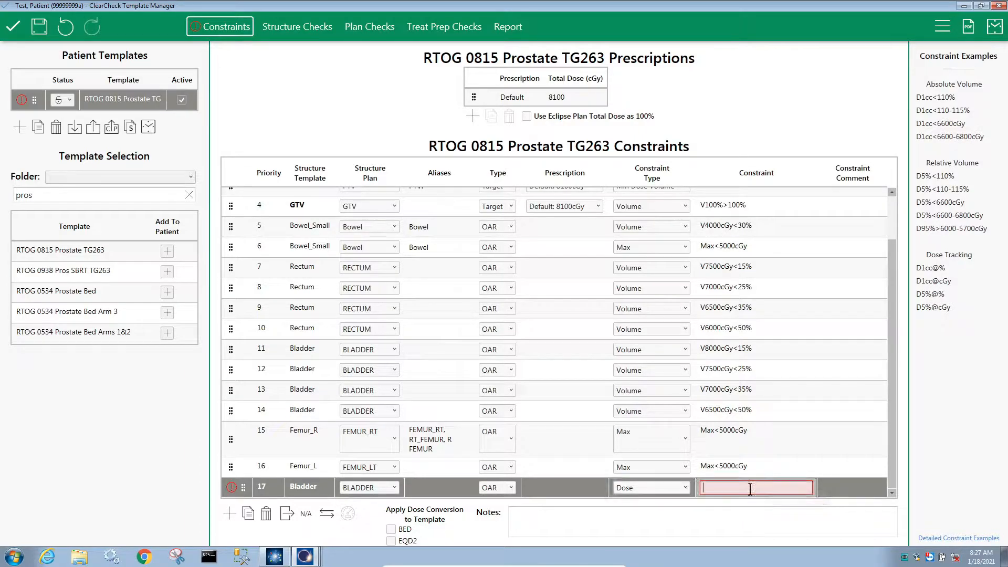
text(D.03cc<100%)
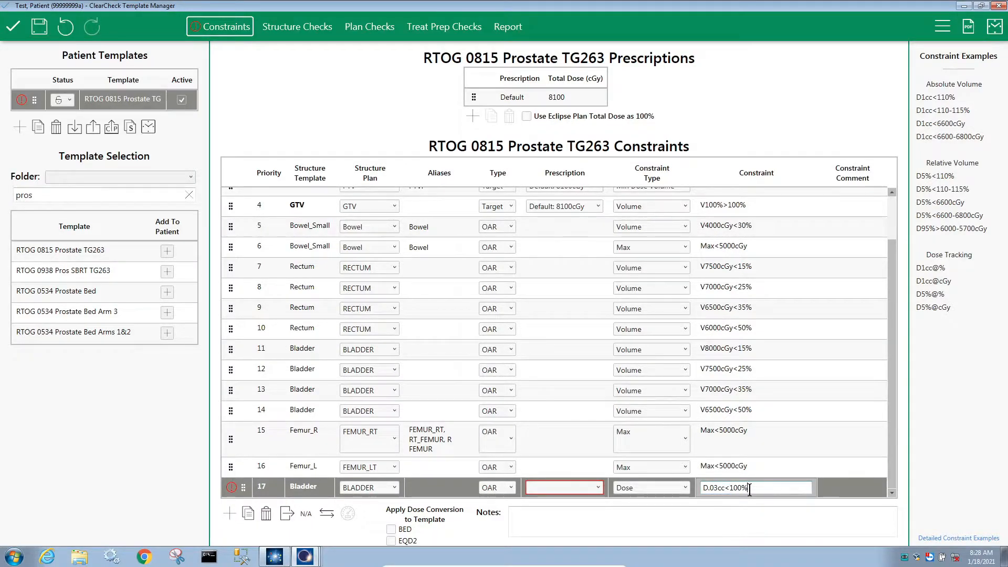
Step: Assign the Default: 8100cGy prescription to the priority 17 Bladder constraint and move its row directly above the priority 11 Bladder row
click(597, 487)
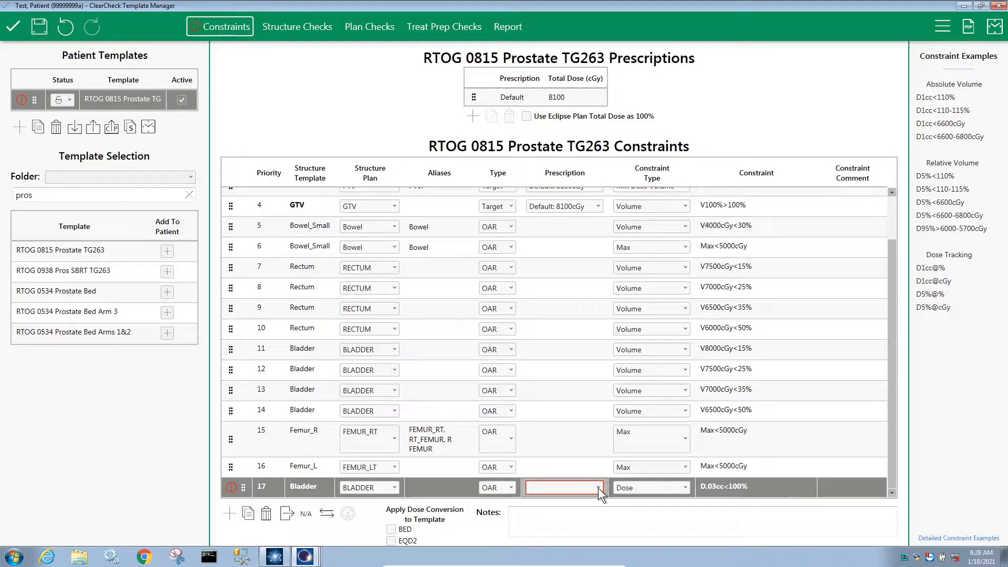
click(588, 500)
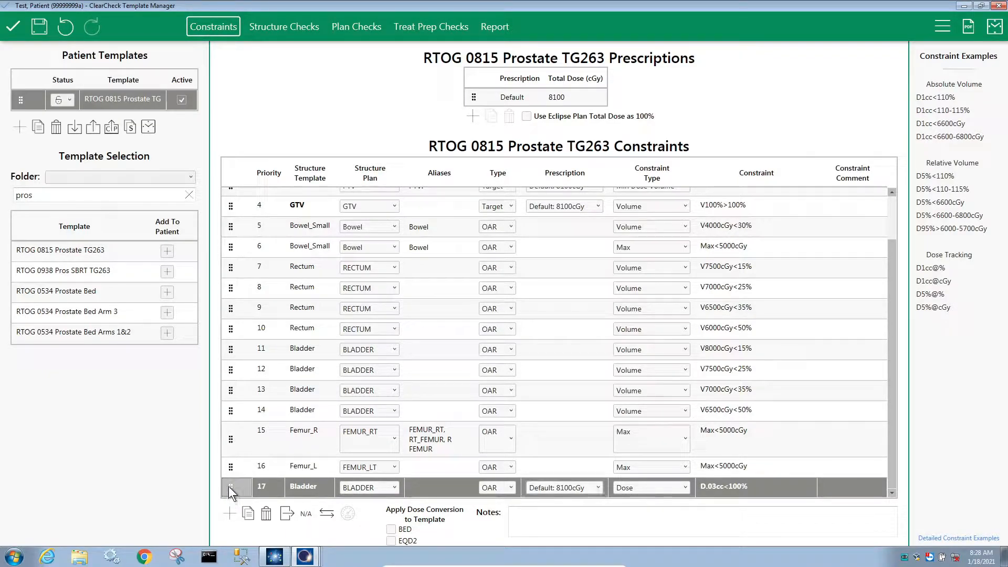
drag(230, 487, 243, 346)
Step: Duplicate the Femur_R constraint at priority 15 and set the copy's constraint to Max<4000cGy
click(454, 474)
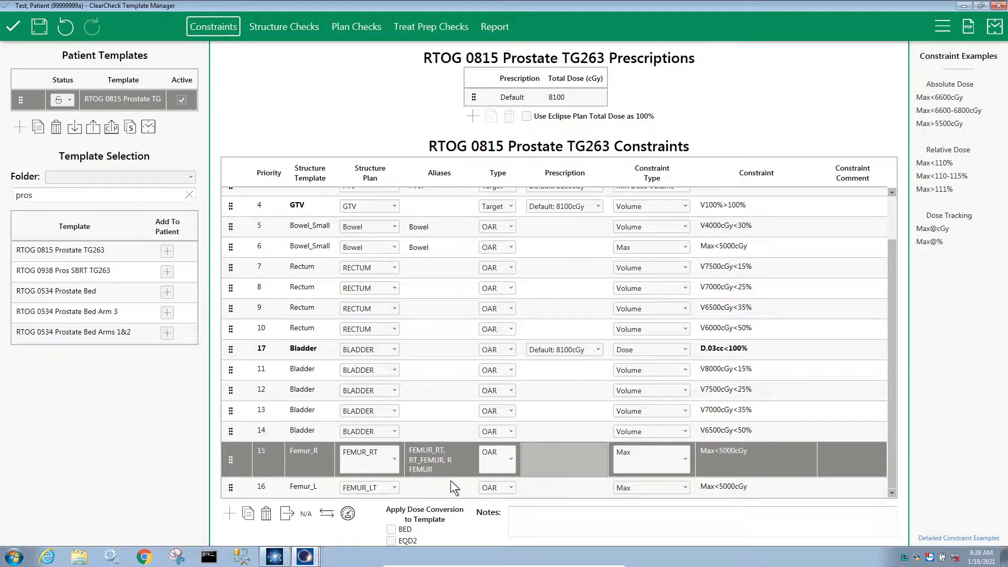
click(247, 514)
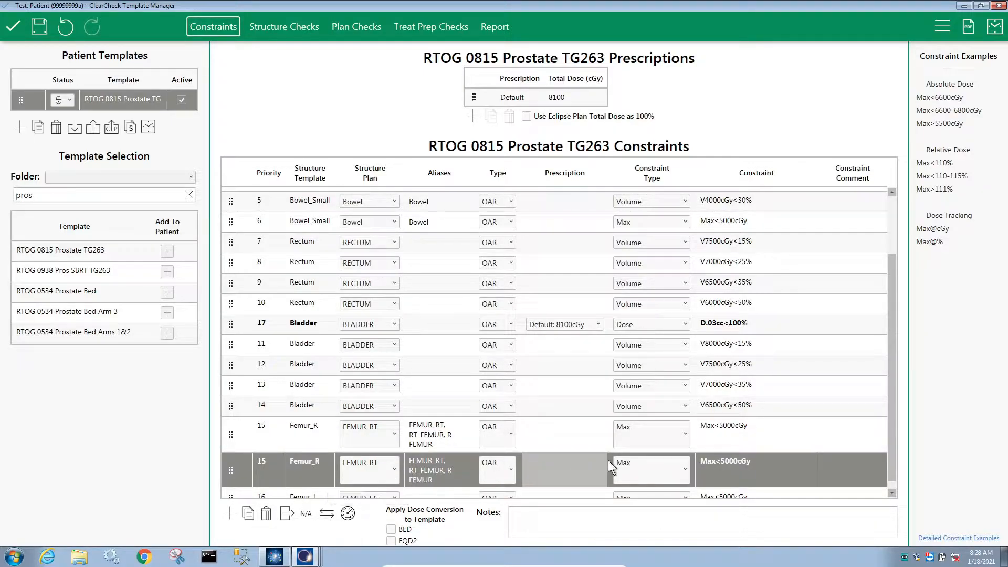
click(733, 470)
double_click(724, 463)
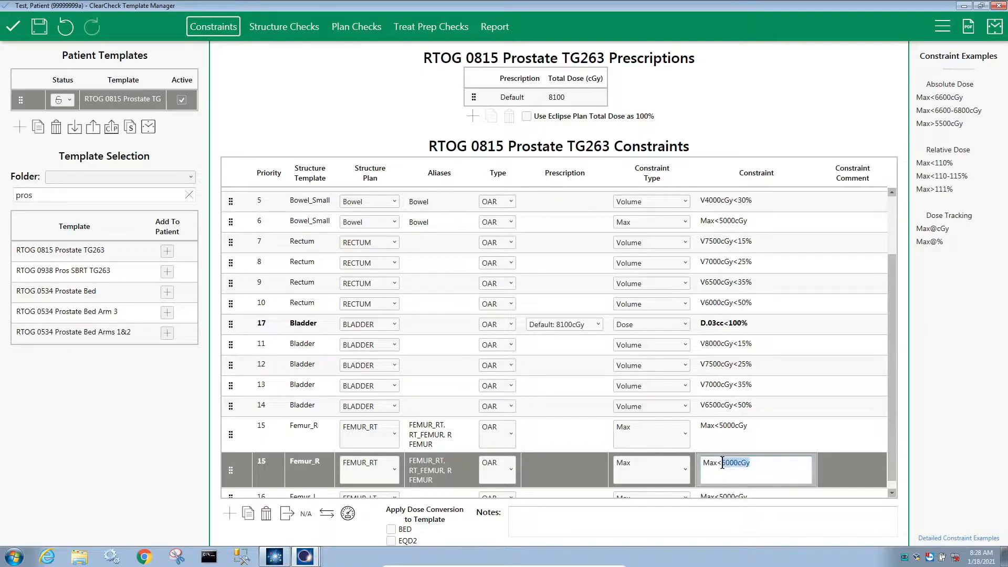
text(4000cGy)
key(Return)
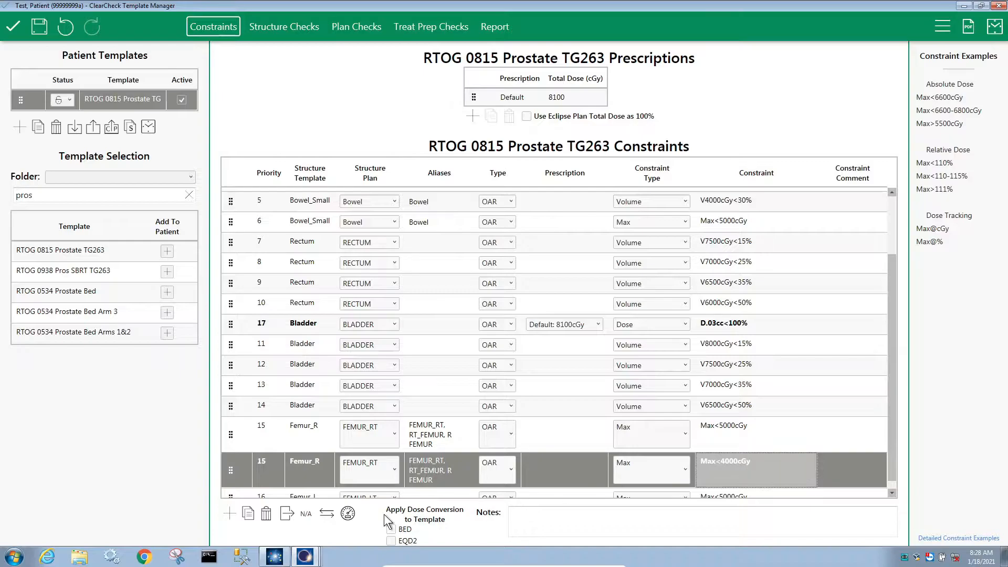
Step: Delete the duplicated Femur_R constraint with the Max<4000cGy limit
click(266, 514)
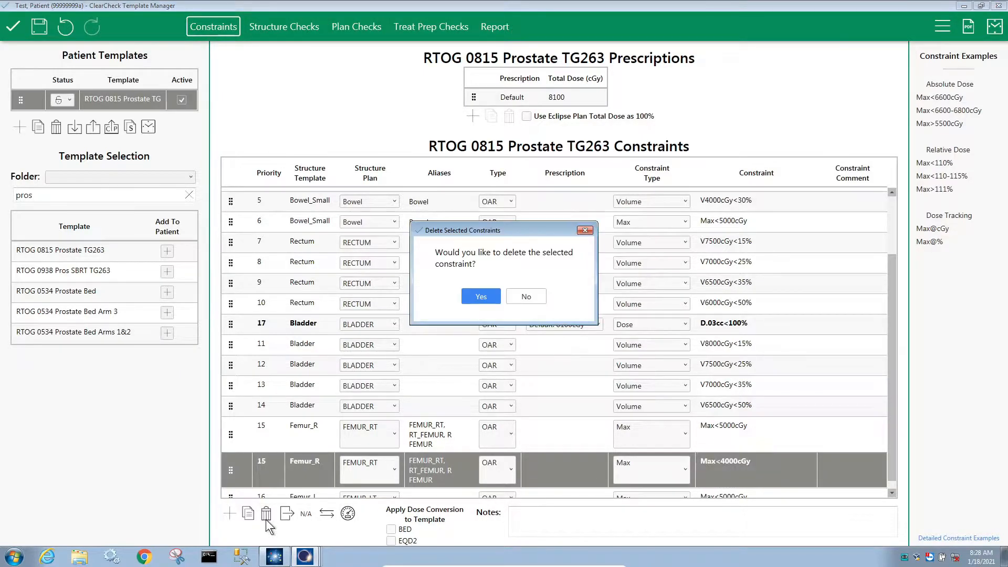
click(480, 294)
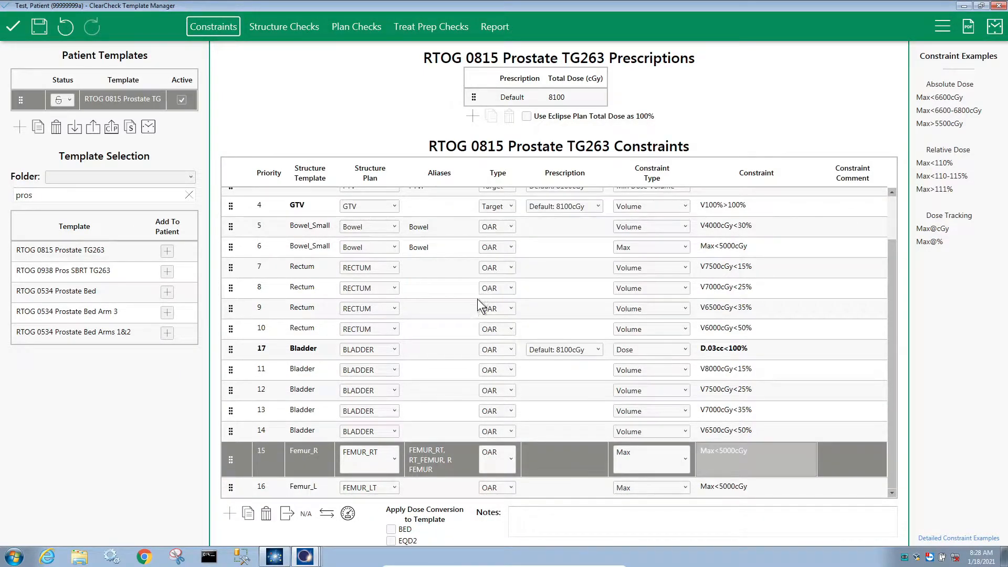
Step: Examine how to copy the Femur_R constraint into the RTOG 0815 Prostate TG263 template, closing the dialog without copying
click(286, 515)
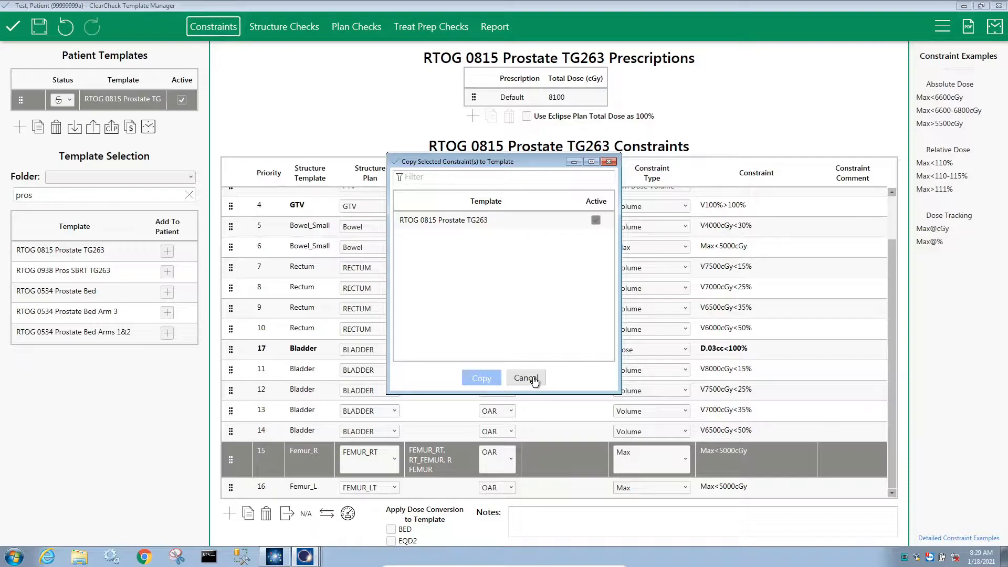
click(526, 219)
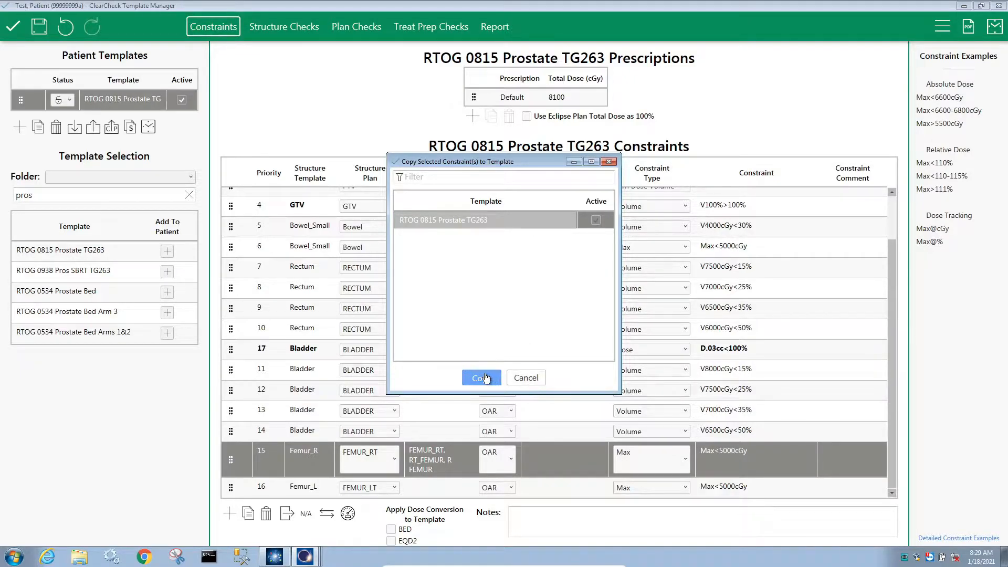
click(526, 378)
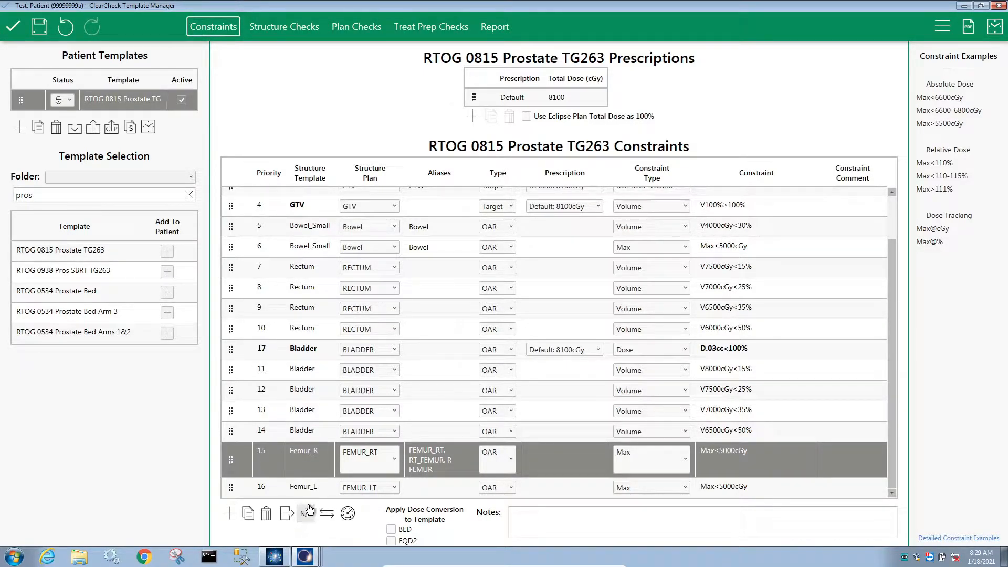
Step: Examine the scale factor option for absolute dose constraints on the priority 11 Bladder row, without applying any scaling
scroll(422, 411, up, 3)
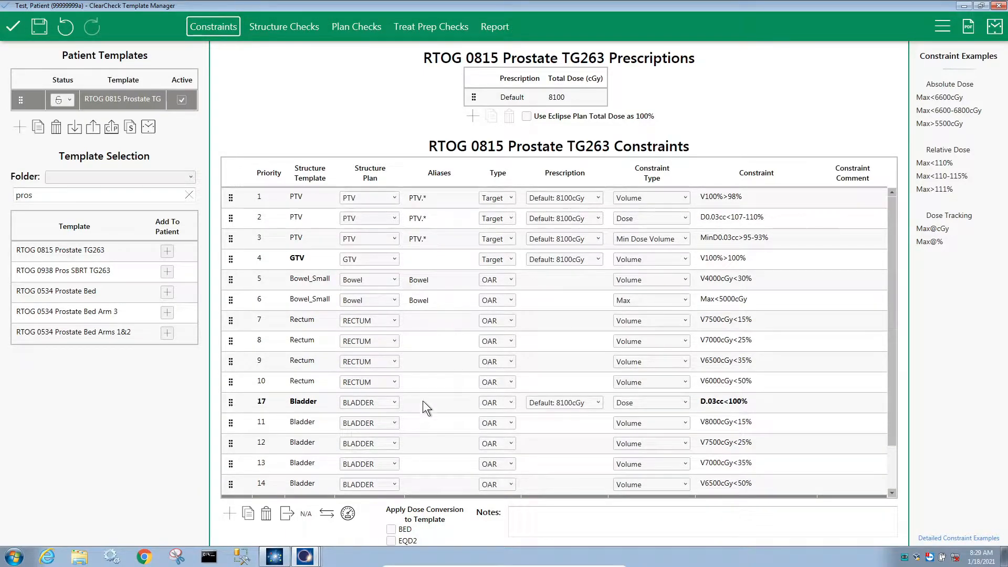
click(442, 259)
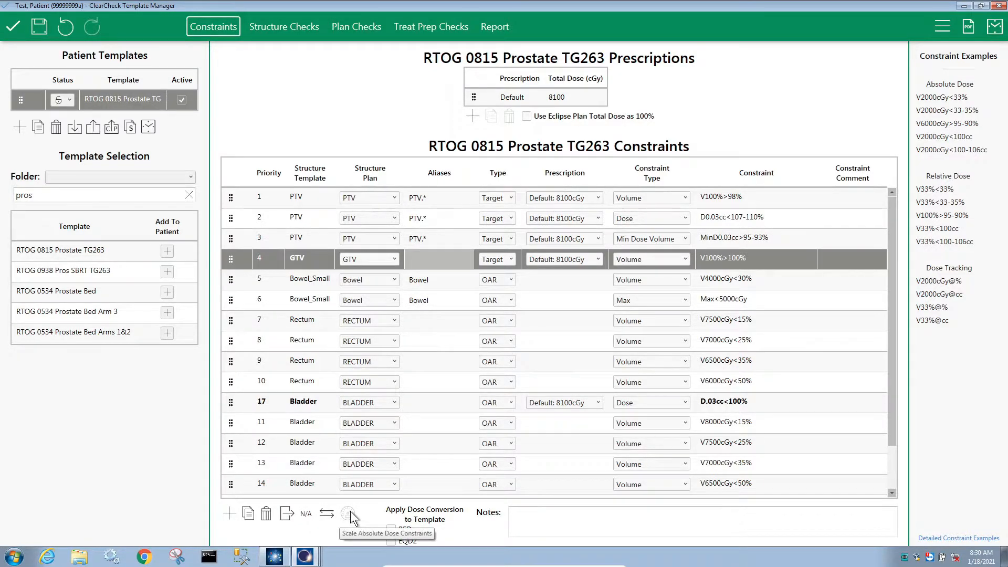
click(735, 423)
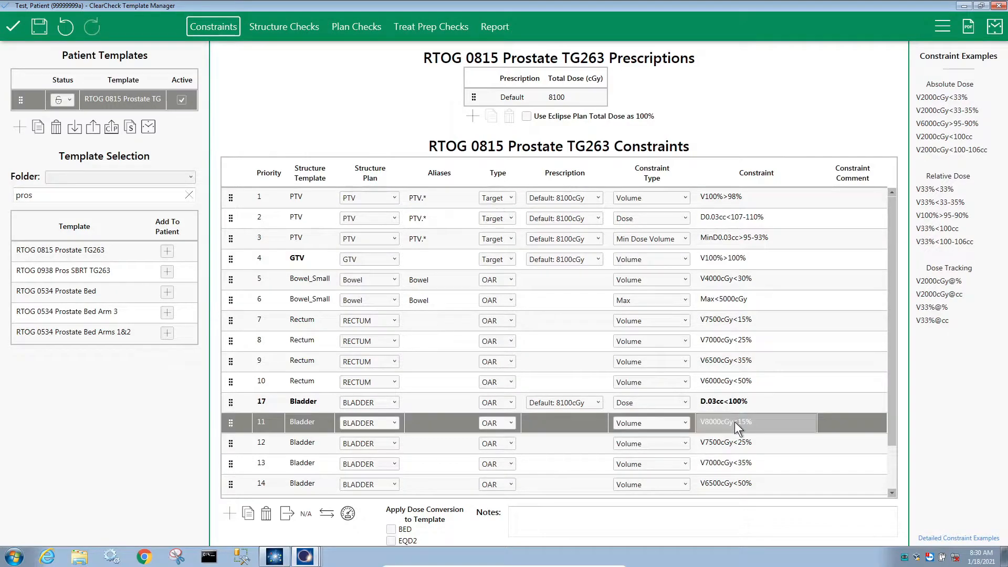
scroll(735, 421, down, 2)
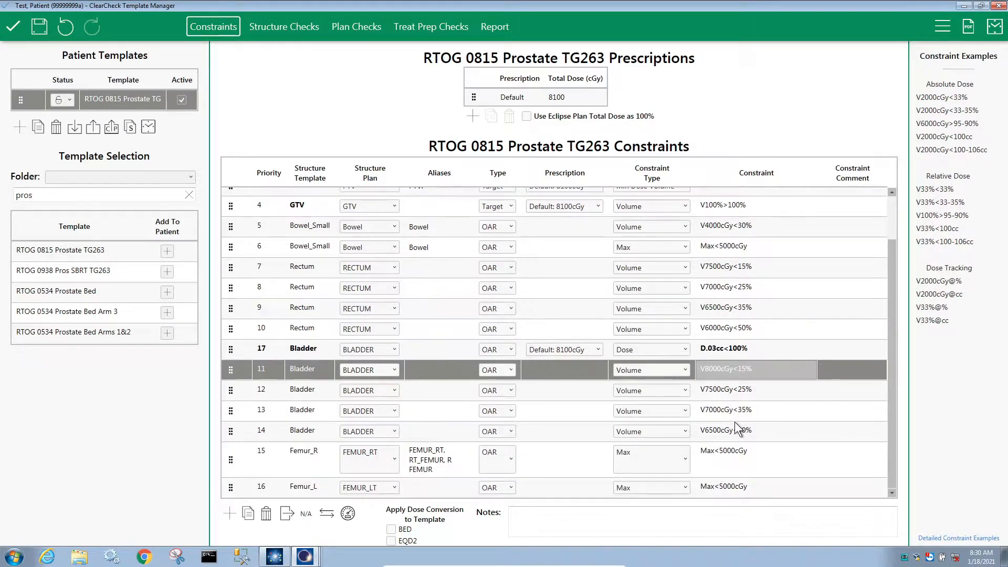
click(340, 520)
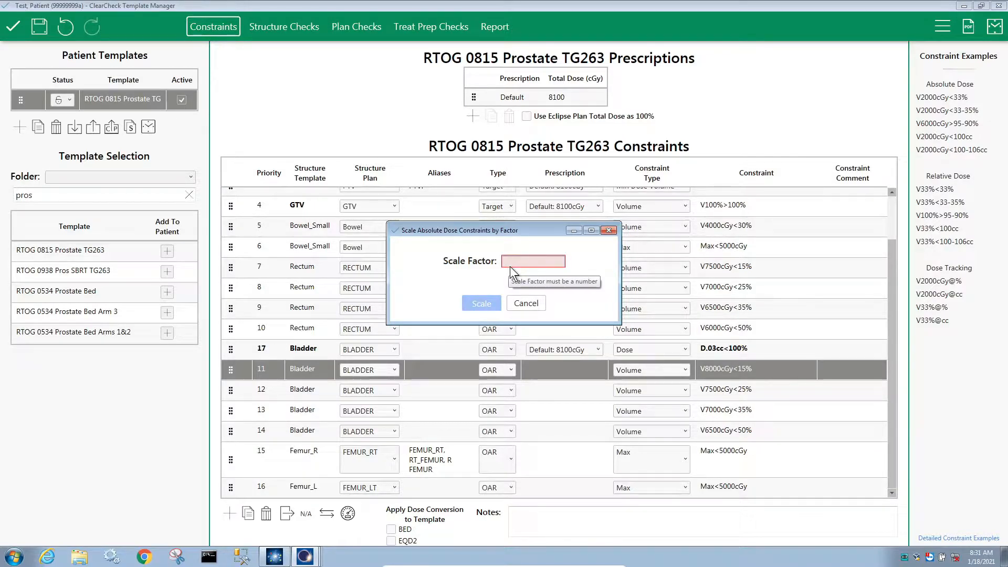
key(Escape)
Step: Finish editing the constraint template and return to the constraint results of the Prostate IMRT plan
click(445, 487)
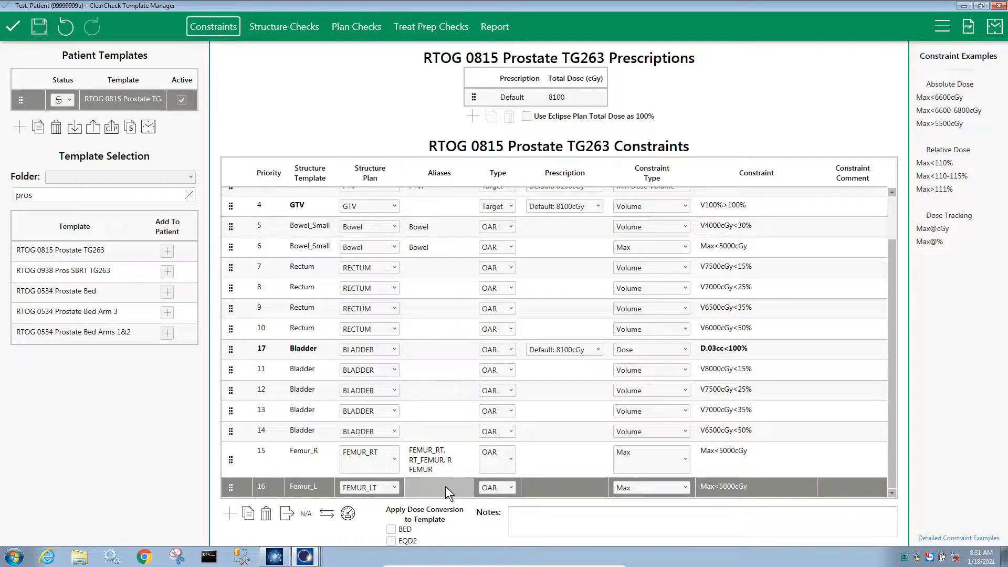
scroll(447, 486, up, 1)
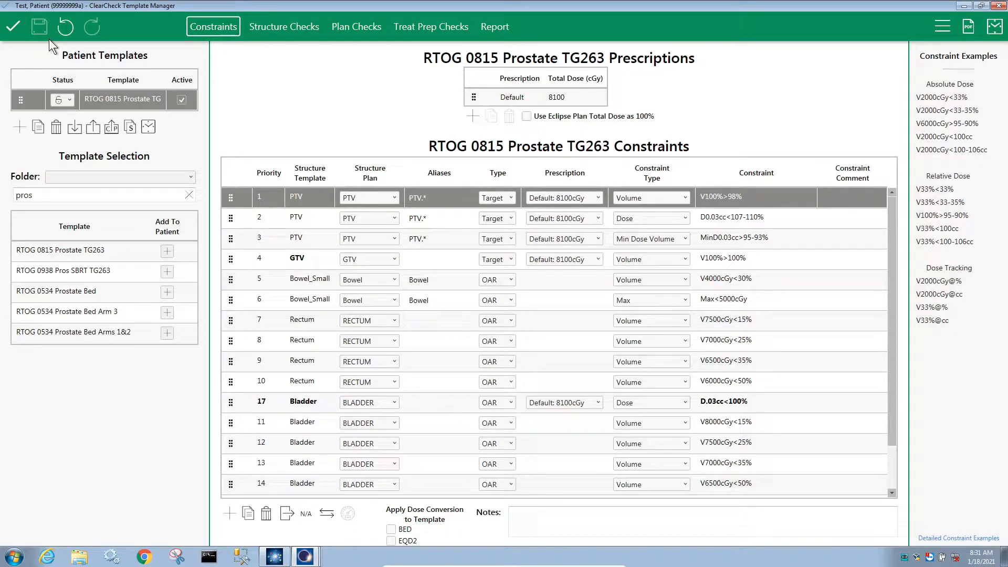
click(13, 26)
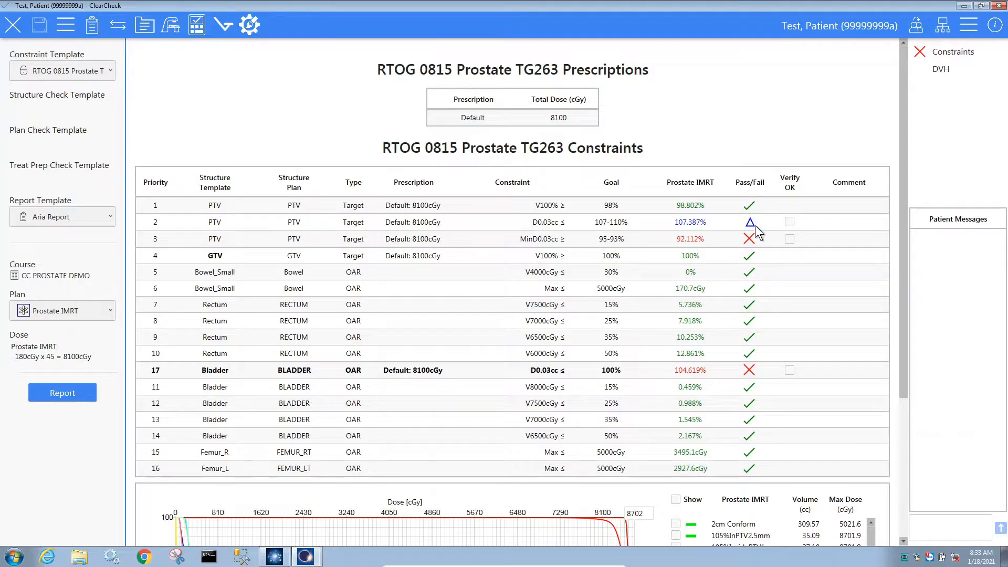
Step: Try marking the priority 3 PTV constraint as verified OK with its comment open for editing, and remove the verification
click(790, 239)
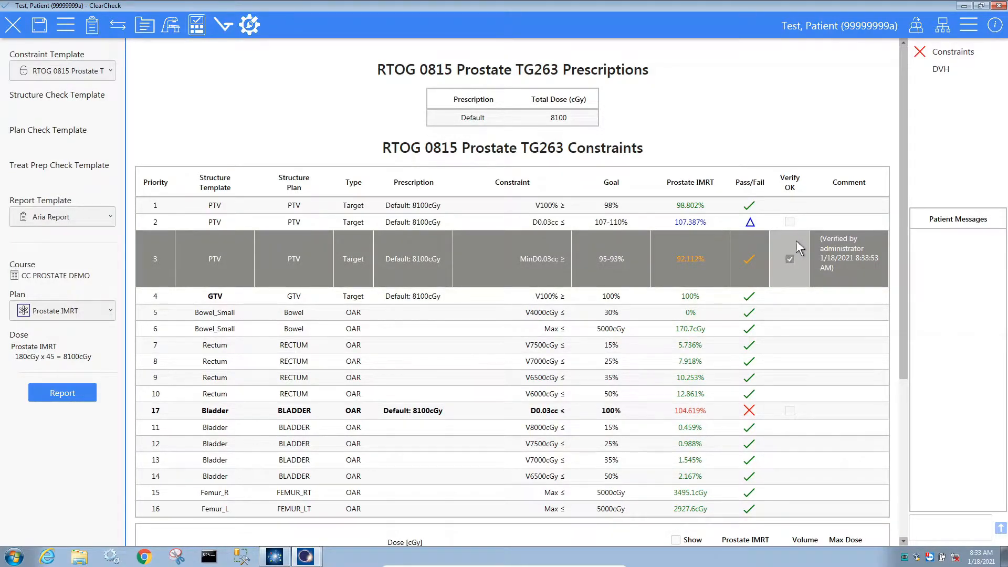
click(840, 277)
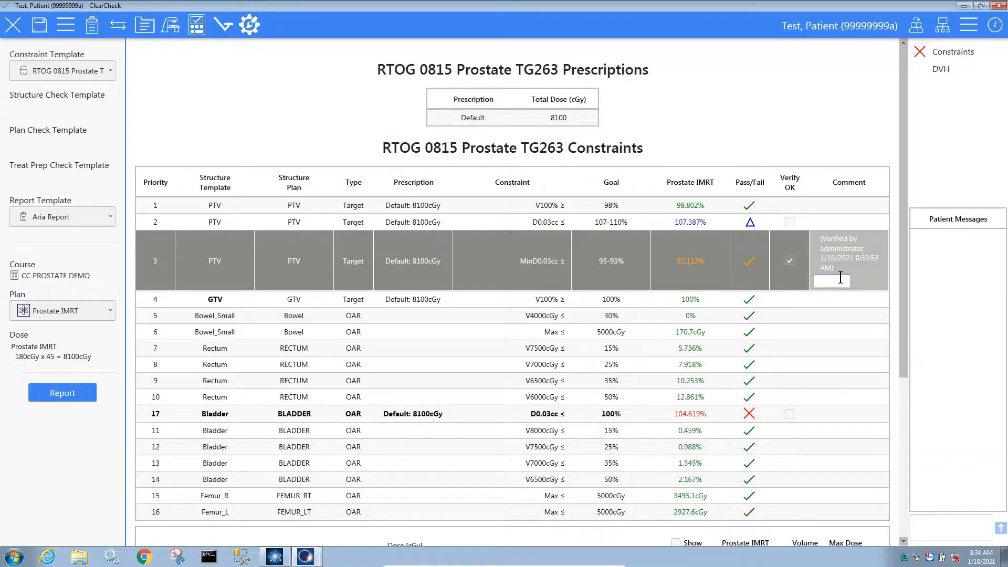
click(789, 260)
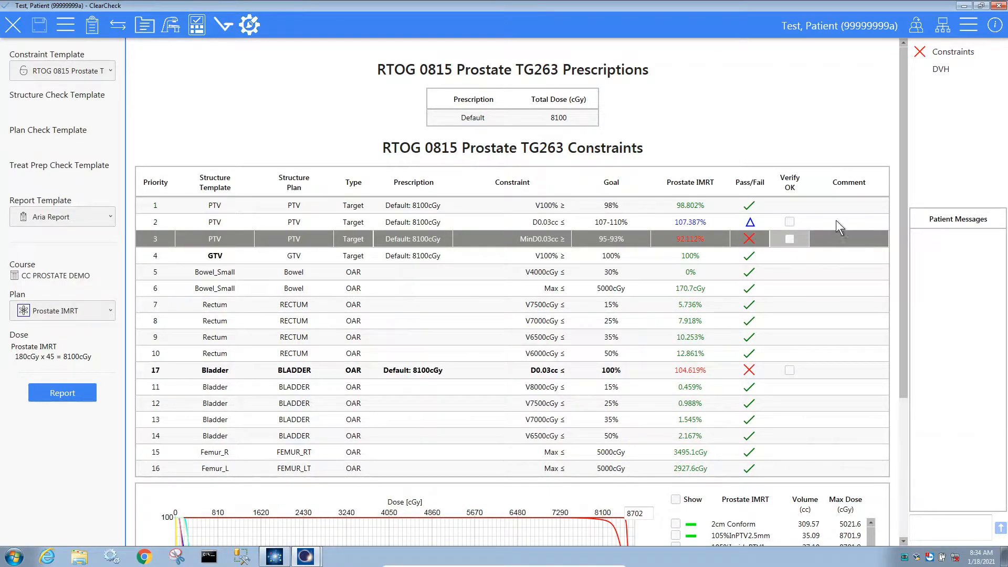
Step: Open the user login dialog and close it without signing in
click(918, 30)
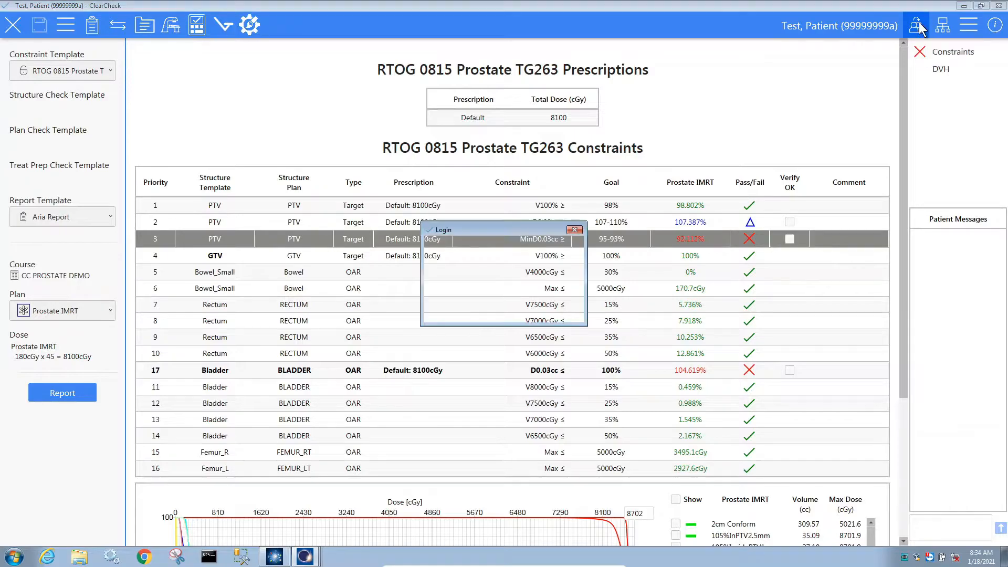
click(575, 230)
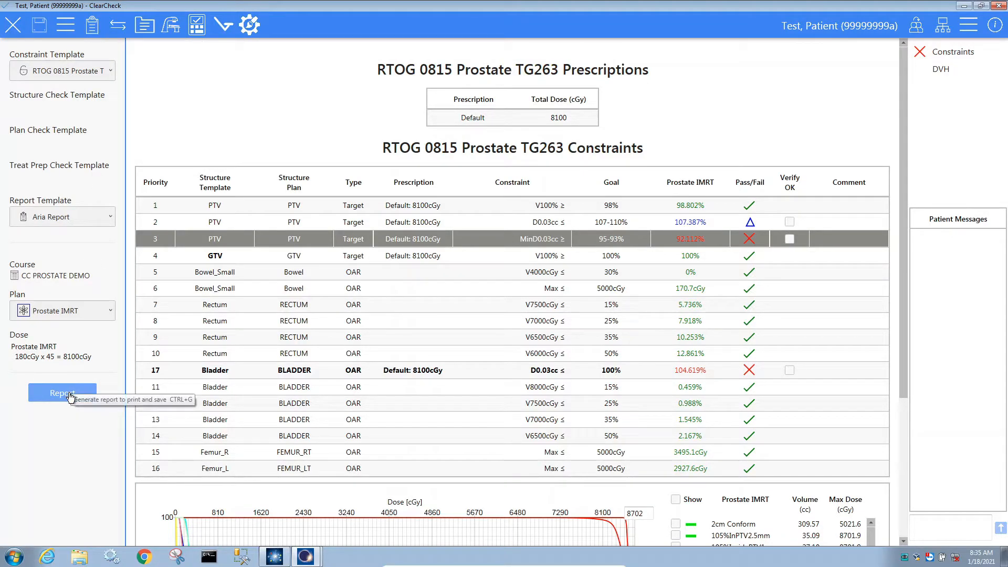
Step: Compare the constraint results of the Prostate IMRT plan with those of the ProstateBad plan, and leave the comparison
click(119, 31)
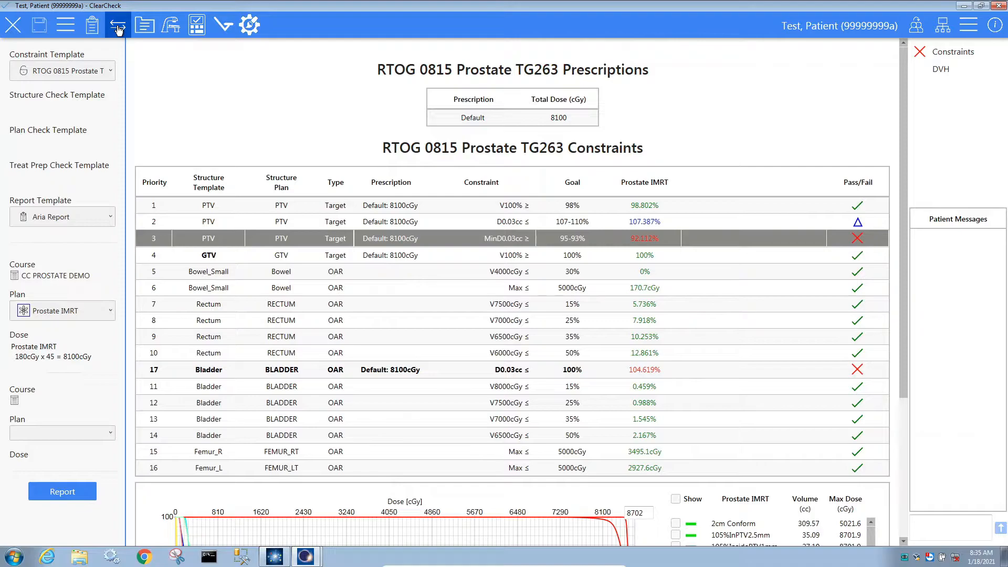
click(61, 434)
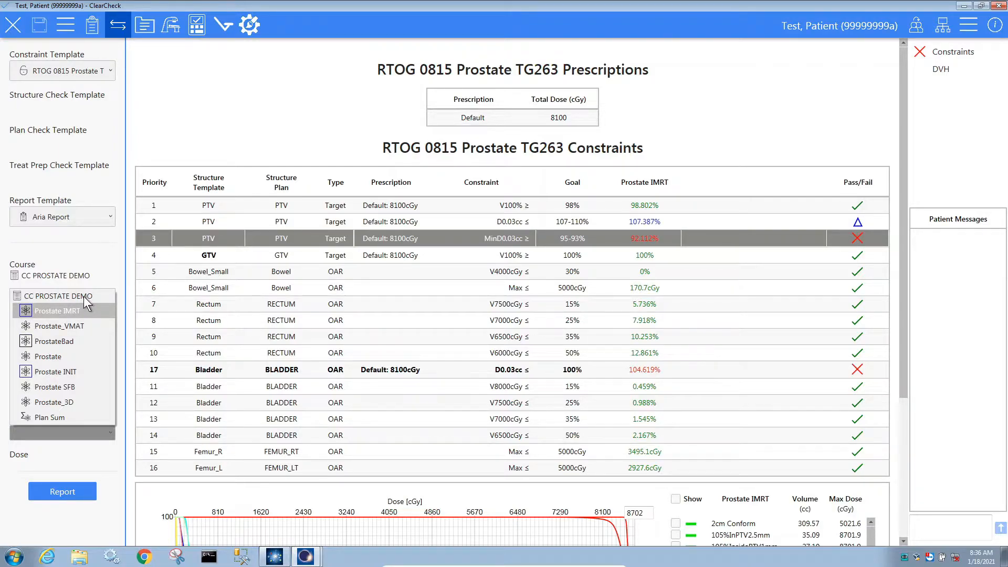
click(84, 341)
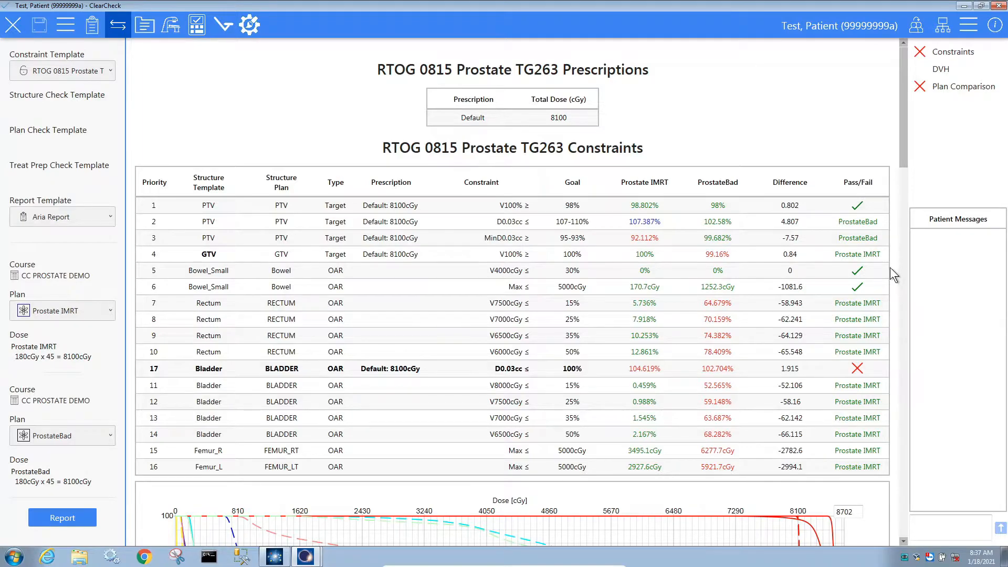
click(123, 31)
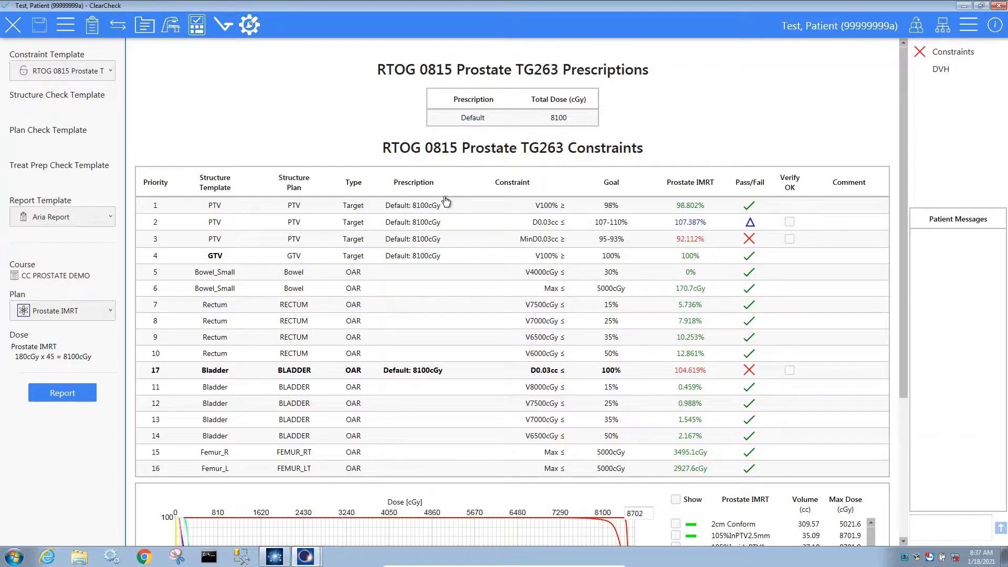
Step: View the program's version information, close it and activate the patient message entry
click(145, 32)
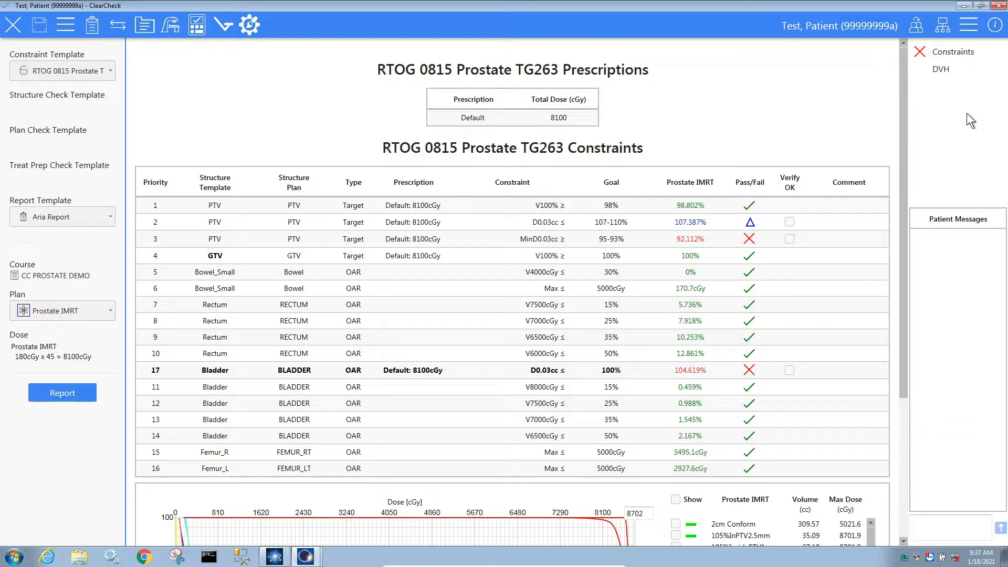
click(996, 25)
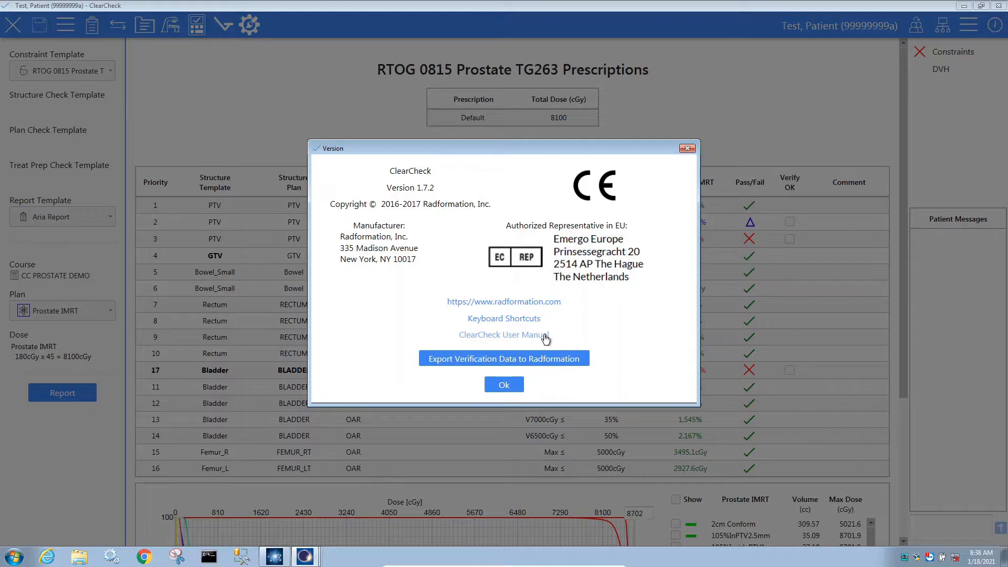
click(514, 385)
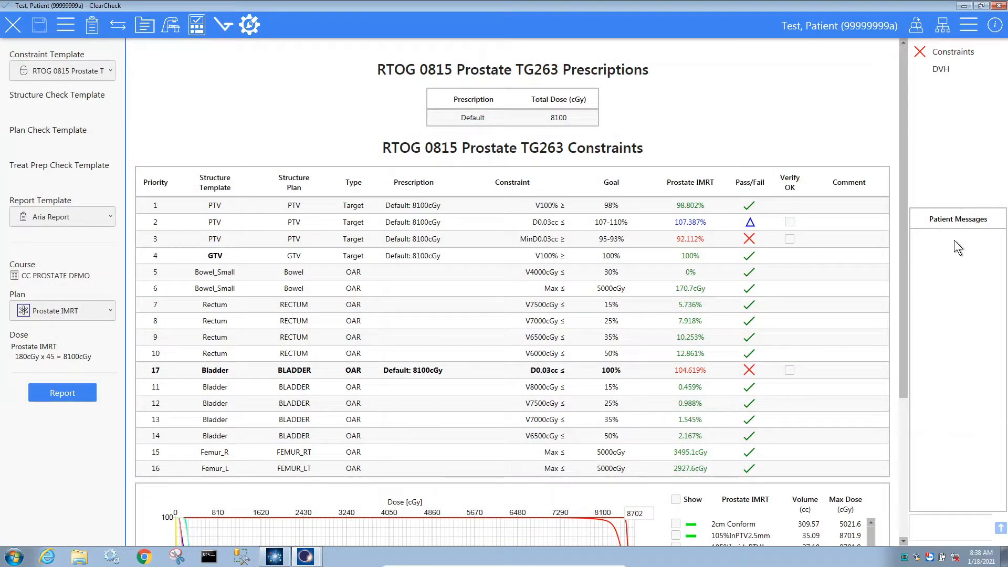
click(931, 525)
Step: Reopen the template manager and generate structure checks from the RTOG 0815 Prostate TG263 constraint template
click(138, 19)
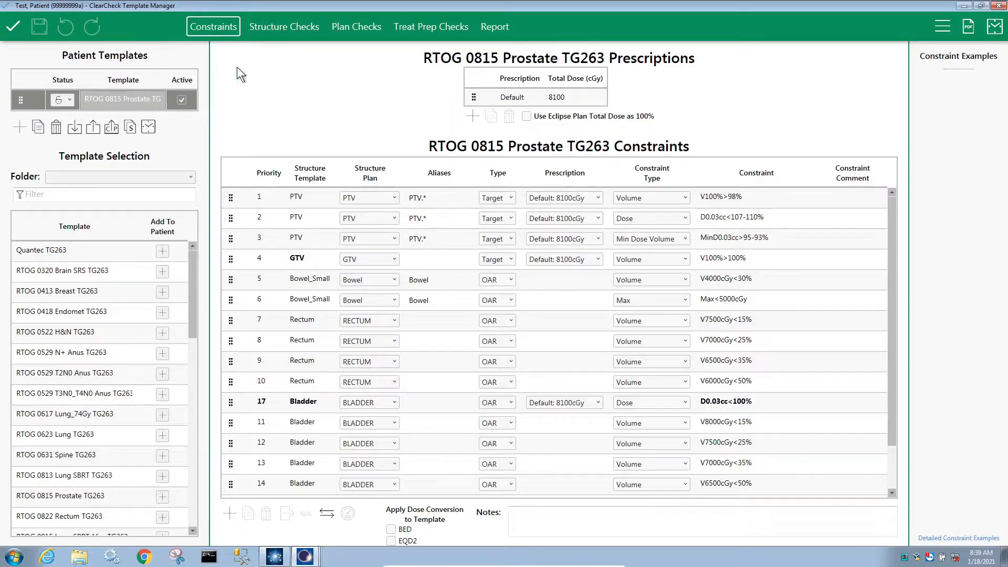
click(287, 38)
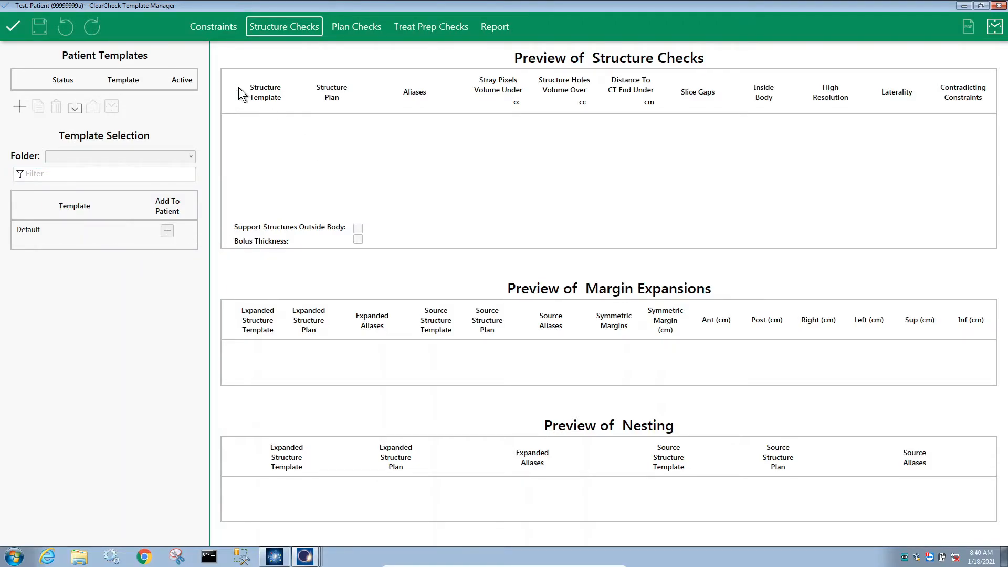
click(212, 33)
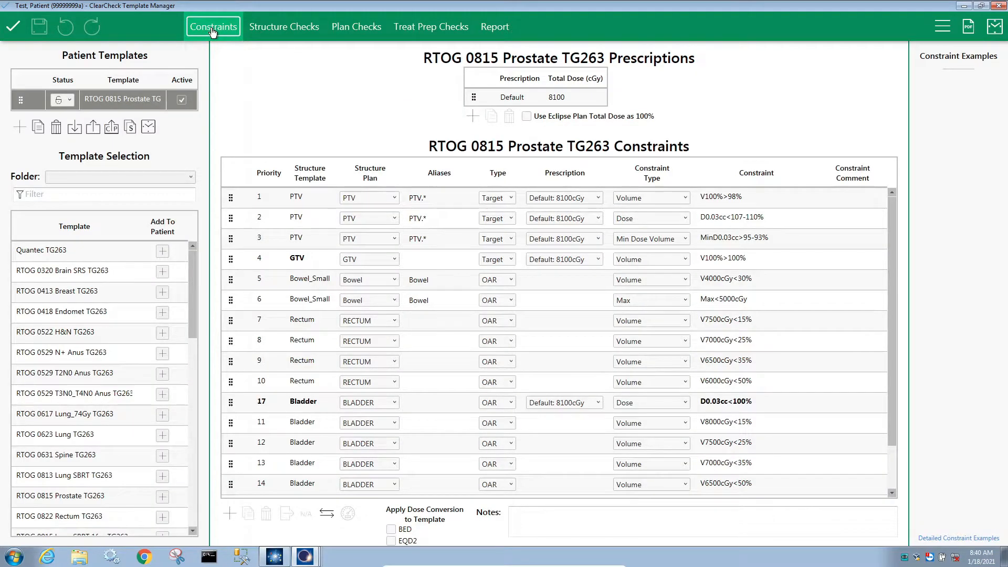
click(129, 128)
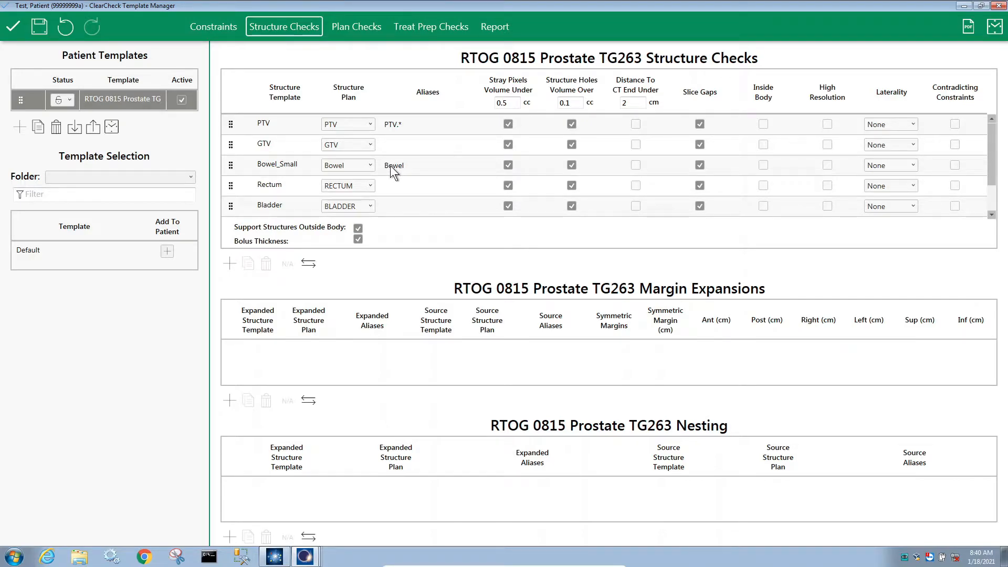
Step: Enable the distance to CT end check for the PTV and GTV structures
scroll(390, 167, down, 1)
scroll(408, 196, up, 1)
click(635, 124)
click(637, 148)
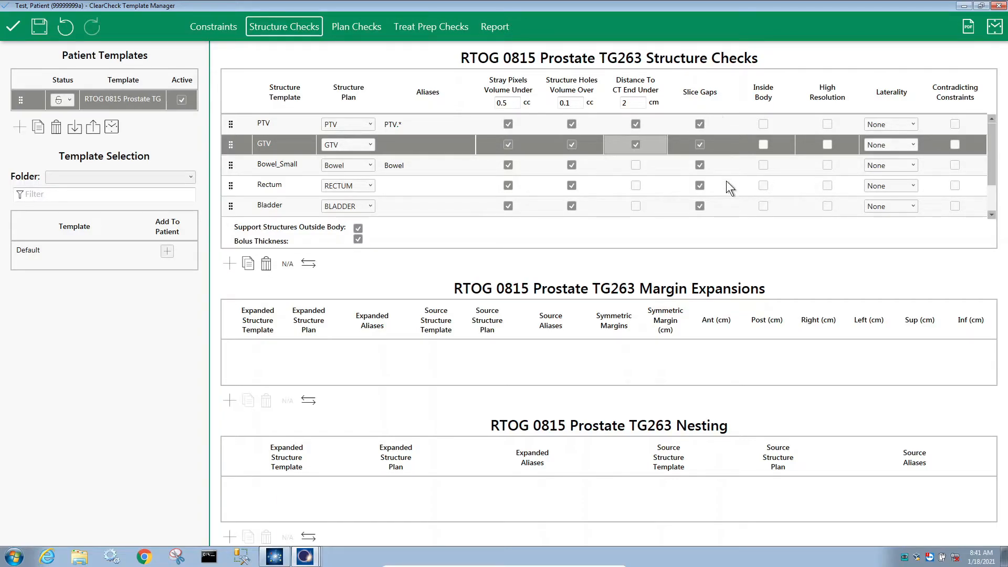
Step: Enable the inside body check for all structures: PTV, GTV, Bowel_Small, Rectum, Bladder, Femur_R and Femur_L
scroll(731, 206, down, 3)
scroll(732, 206, up, 3)
click(763, 124)
click(763, 144)
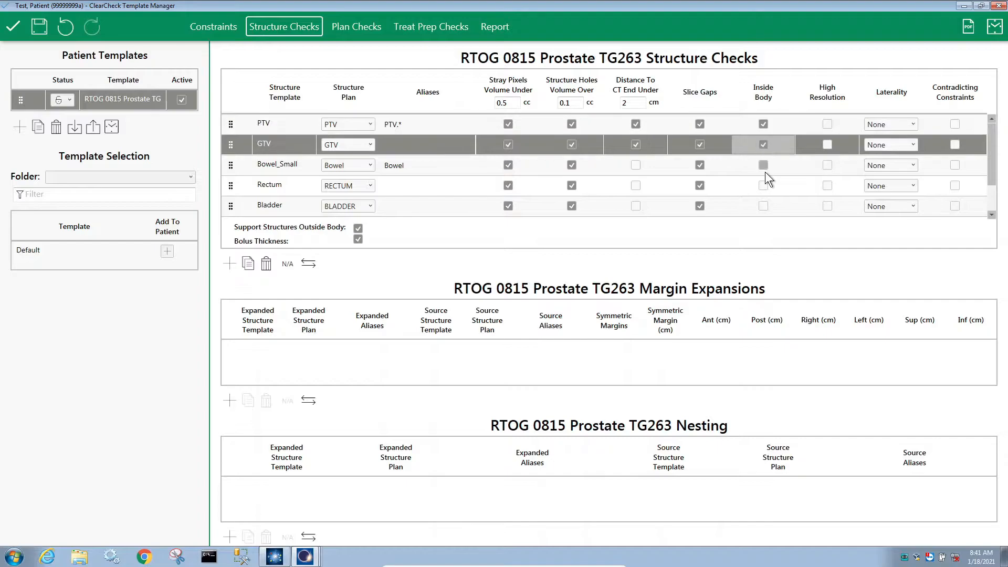
click(764, 166)
click(764, 186)
click(764, 206)
scroll(764, 204, down, 3)
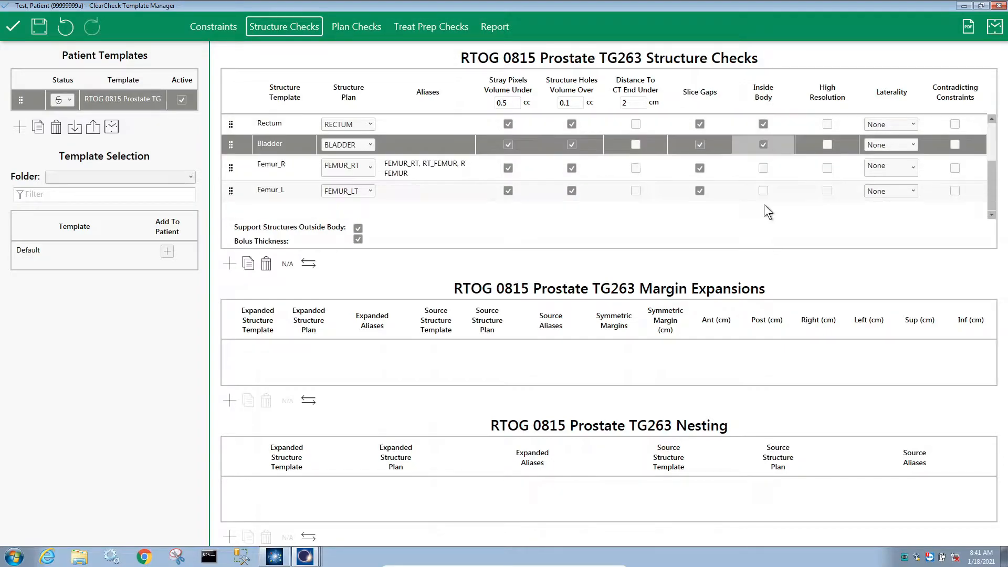
click(764, 168)
click(763, 191)
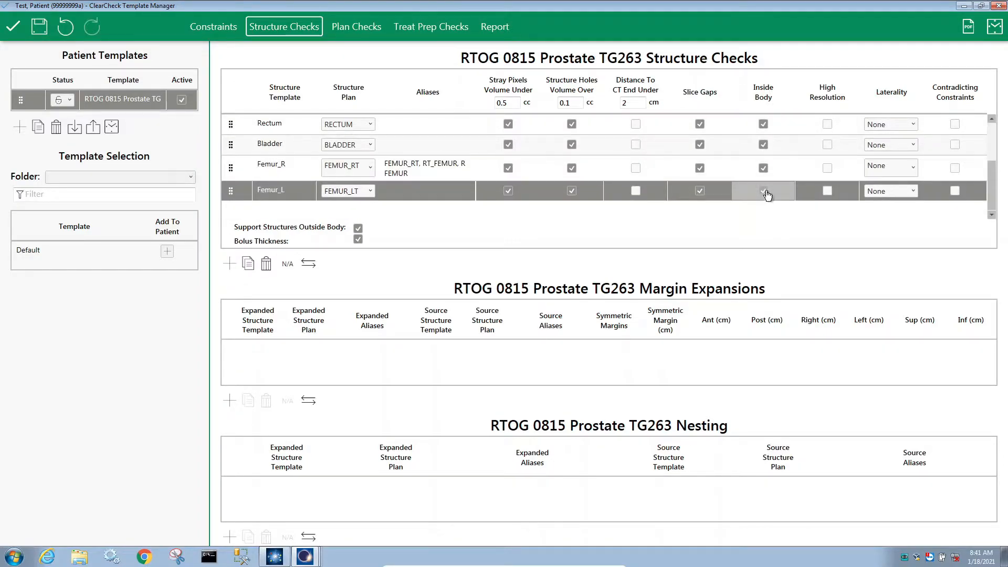
scroll(765, 191, up, 3)
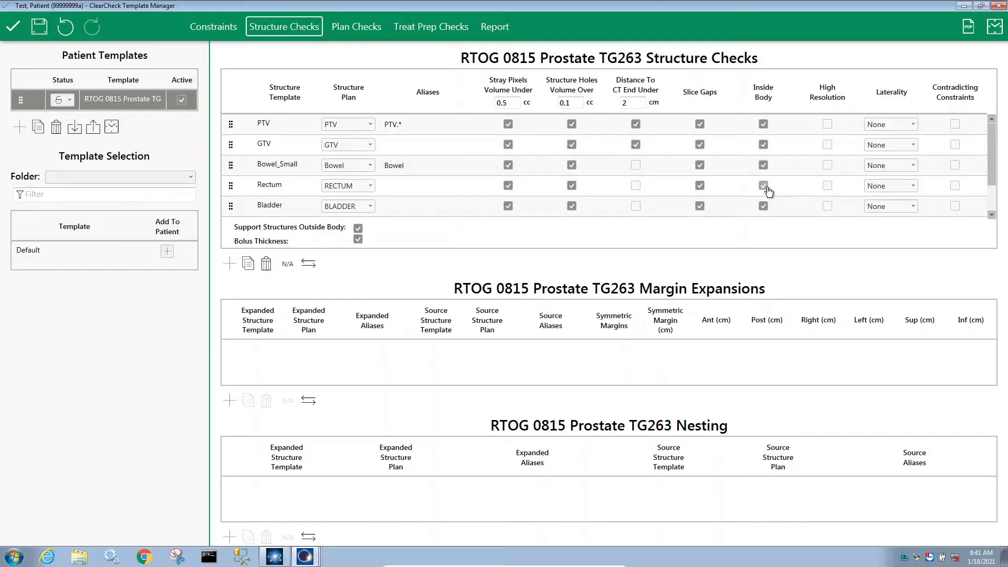
click(764, 124)
Step: Set the laterality check to Right for Femur_R and Left for Femur_L
scroll(867, 133, down, 3)
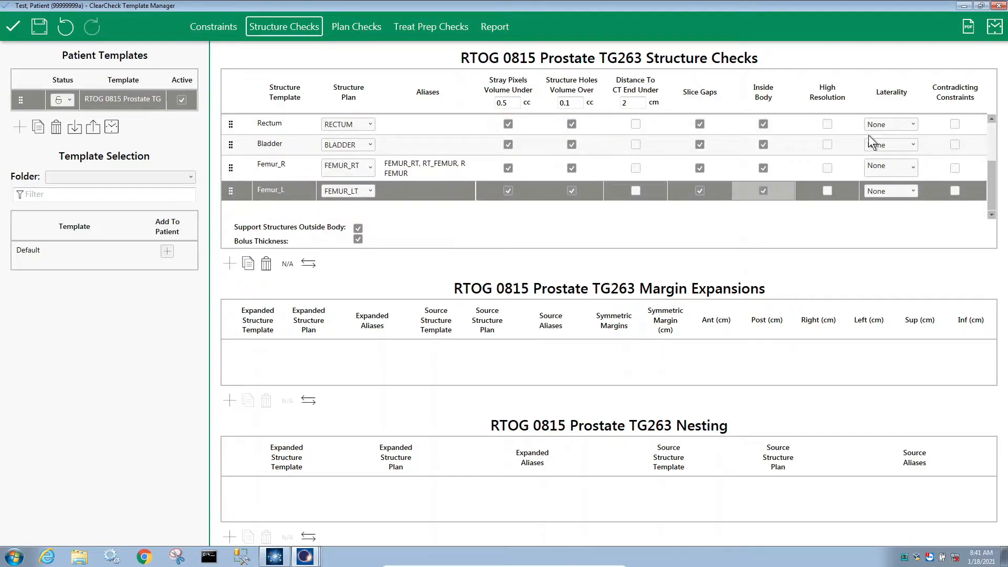
click(903, 167)
click(906, 168)
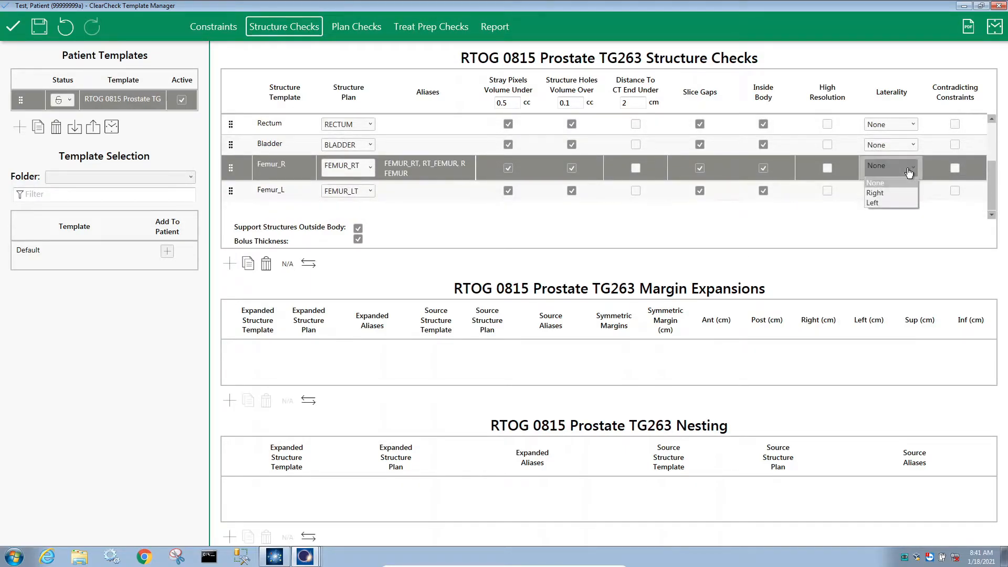
click(902, 193)
click(903, 190)
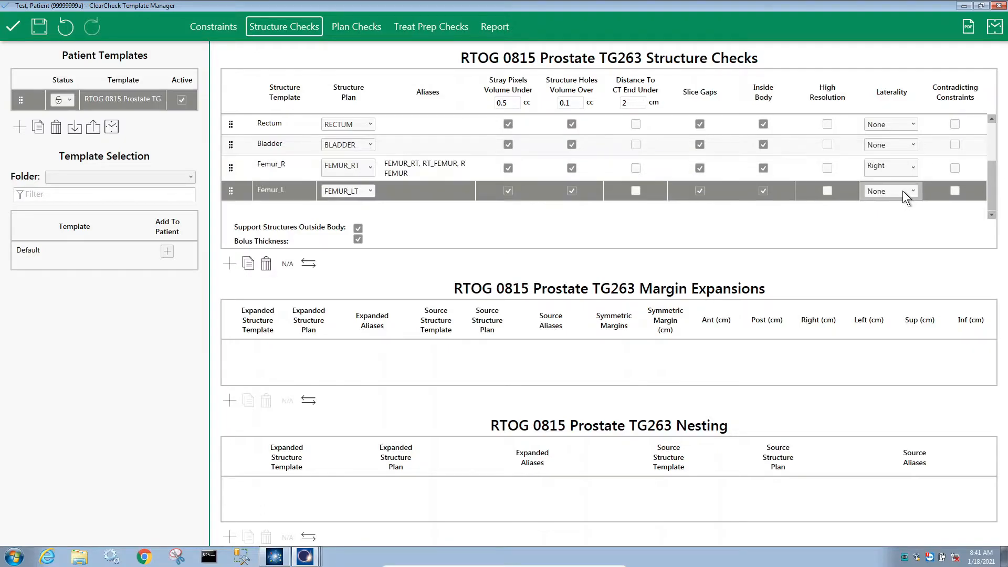
click(908, 192)
click(903, 223)
Step: Enable the contradicting constraints check for the PTV and GTV structures
scroll(582, 212, up, 2)
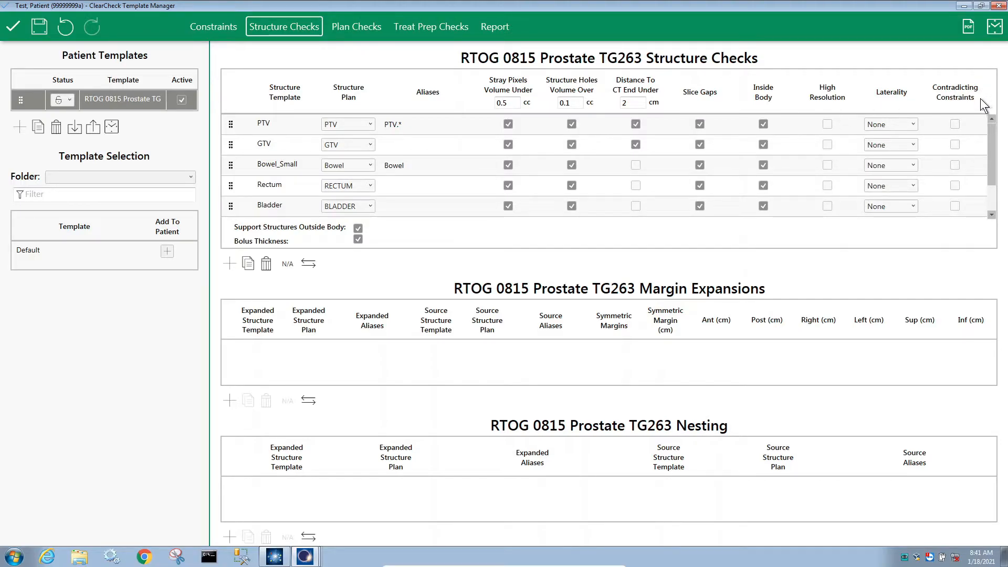
click(954, 124)
click(954, 145)
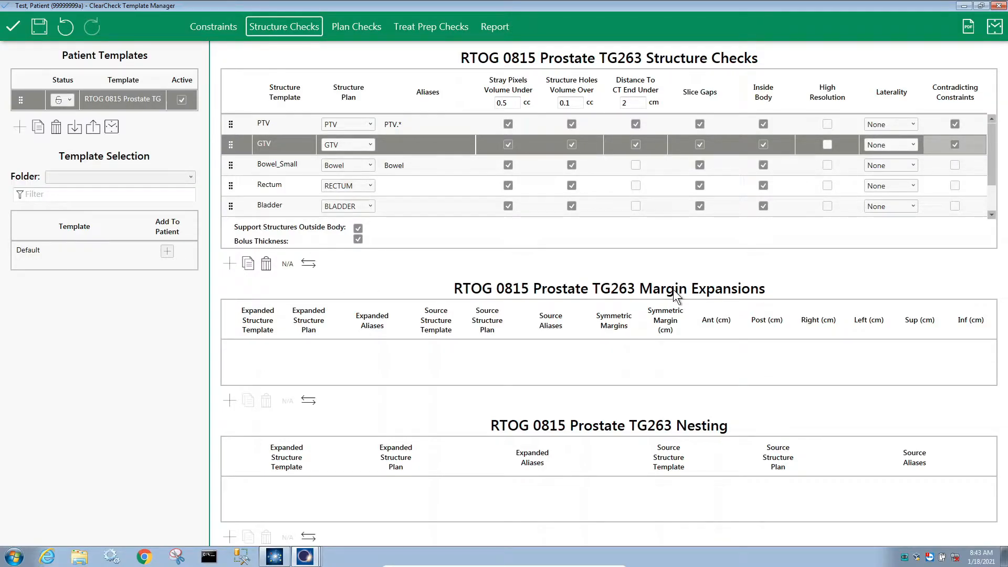
Step: Add a margin expansion check with GTV as both its source template structure and source plan structure
click(229, 401)
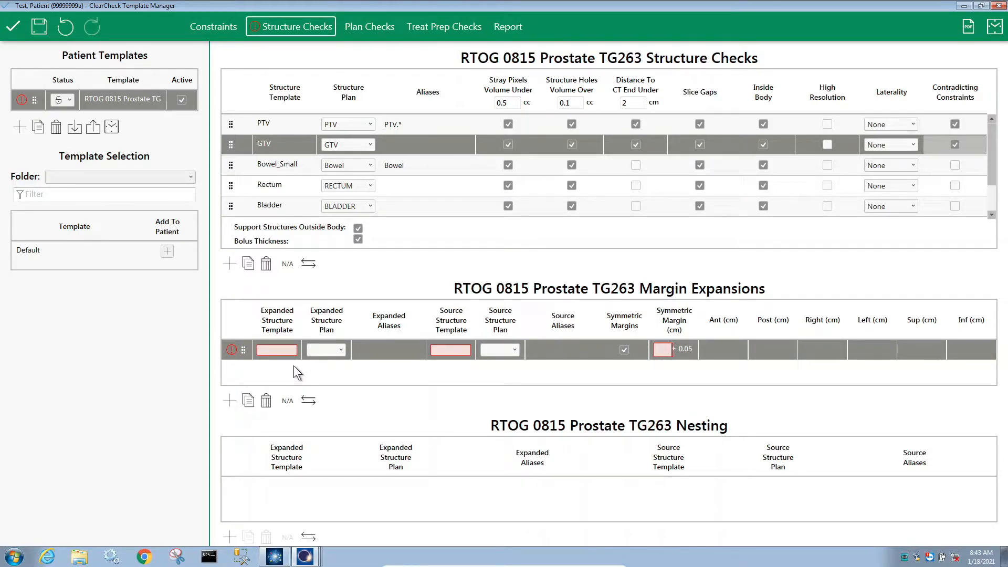
click(513, 351)
click(445, 351)
text(GTV)
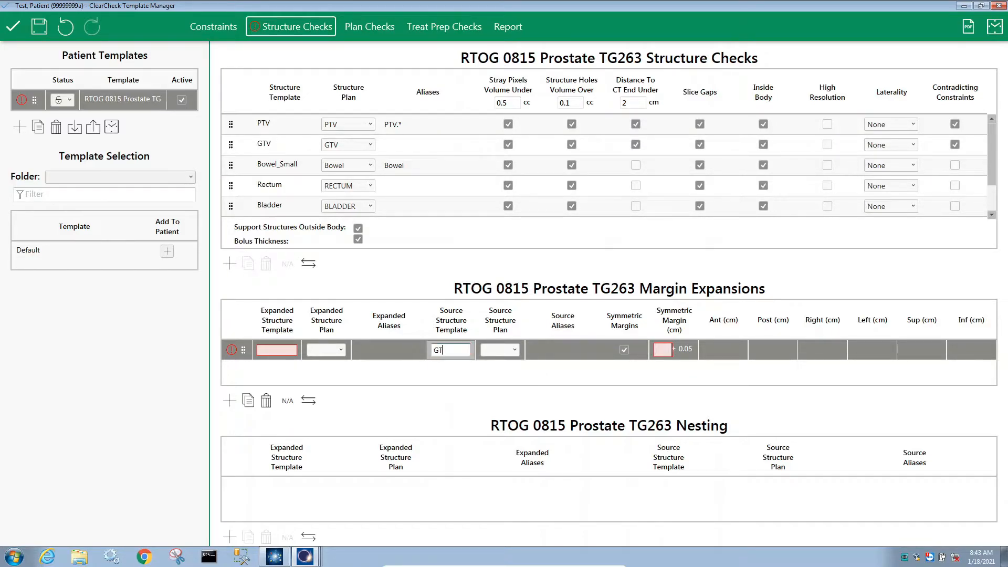
click(510, 351)
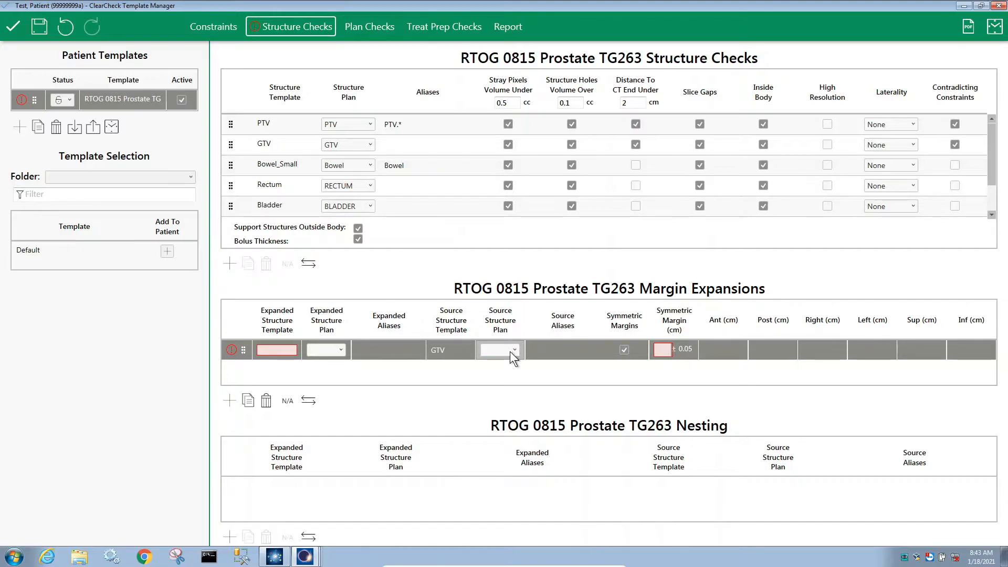
click(509, 351)
click(518, 503)
Step: Set PTV as the expanded structure, match it to the plan's PTV and enter a symmetric margin of 0.5 cm
click(281, 350)
text(PTV)
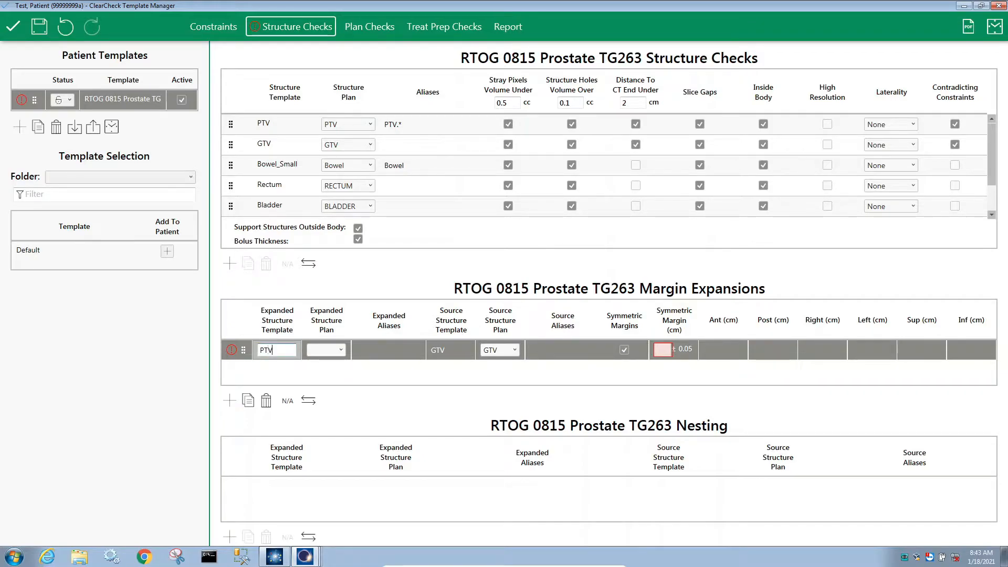
click(306, 399)
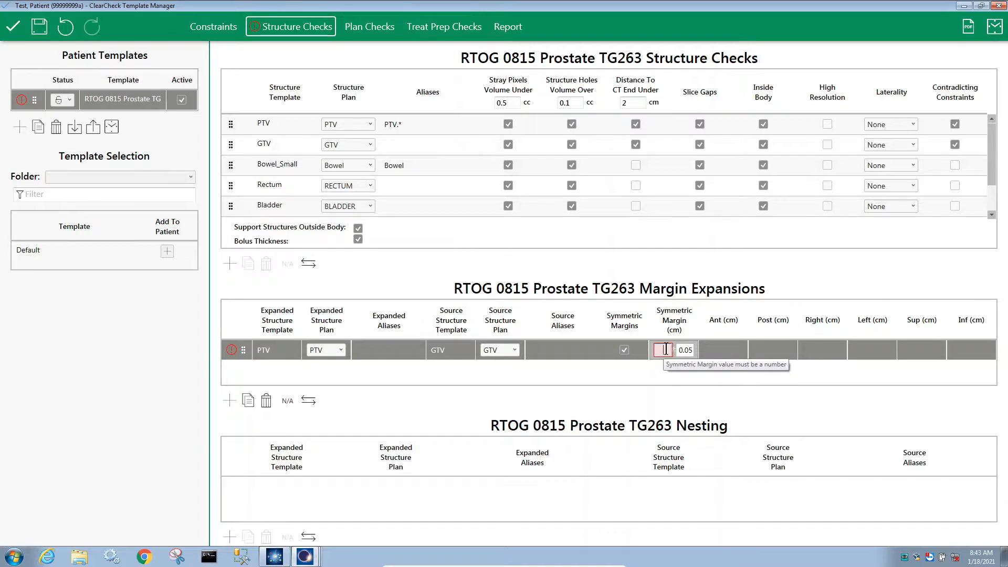
text(.5)
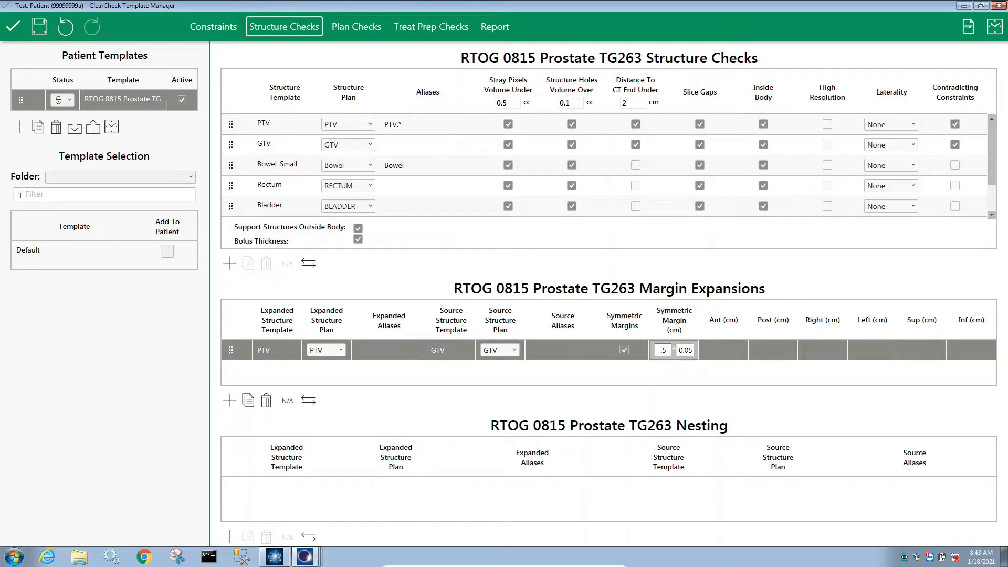
click(717, 352)
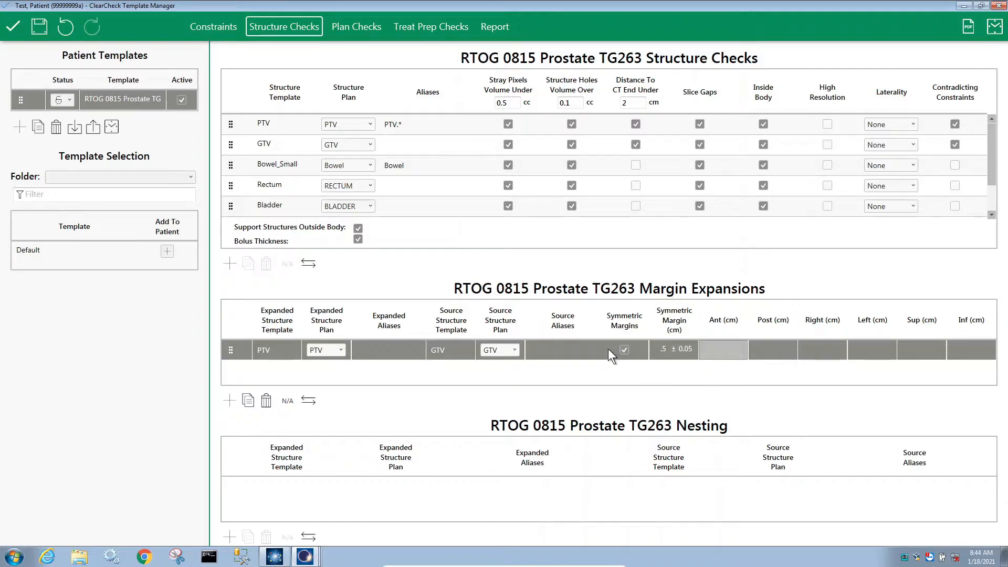
Step: Try separate directional margins for the PTV expansion and return to a symmetric margin
click(623, 350)
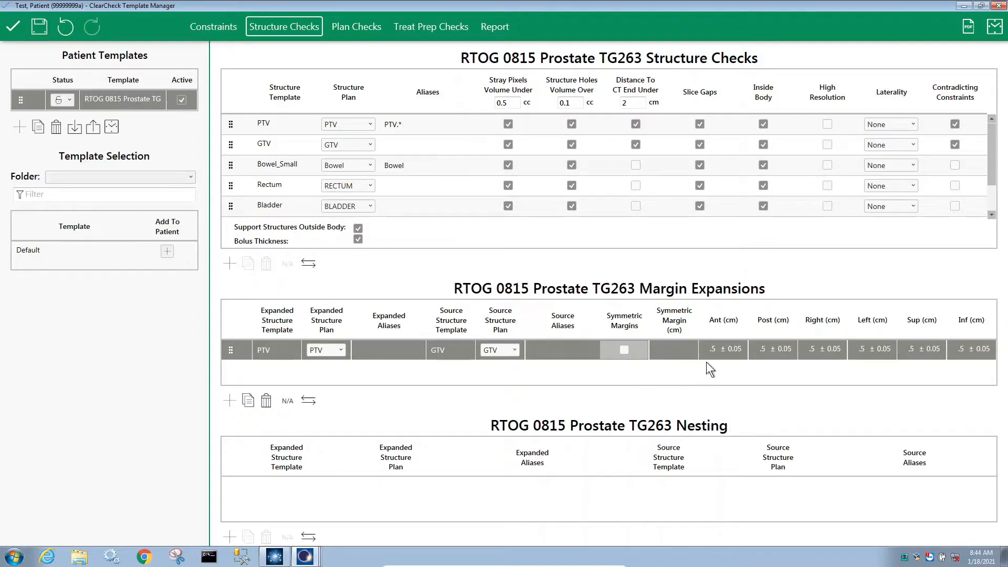
click(768, 348)
click(814, 347)
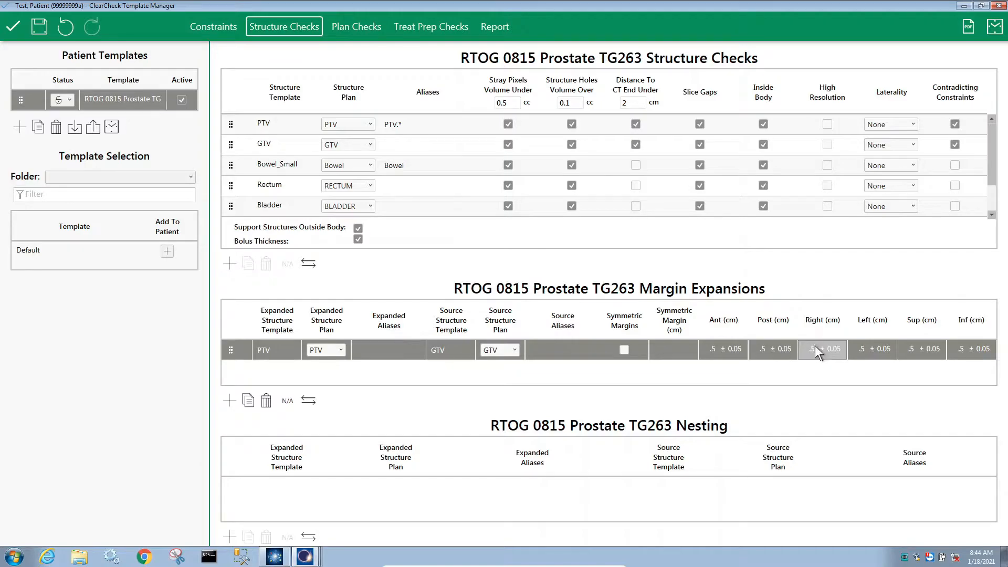
click(630, 351)
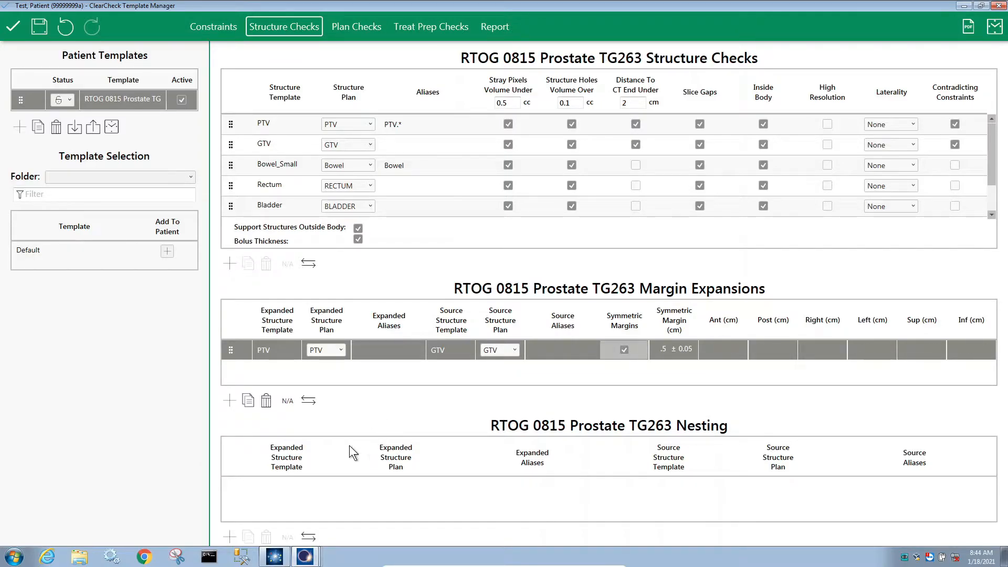
Step: Add a nesting check from source GTV to expanded PTV, match both to the plan structures and save the template
click(232, 537)
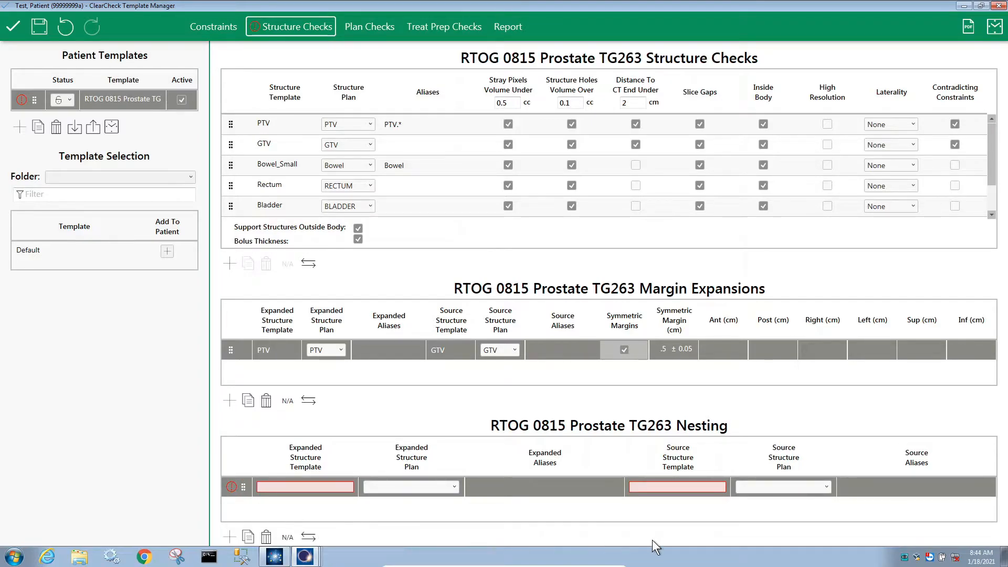
click(701, 486)
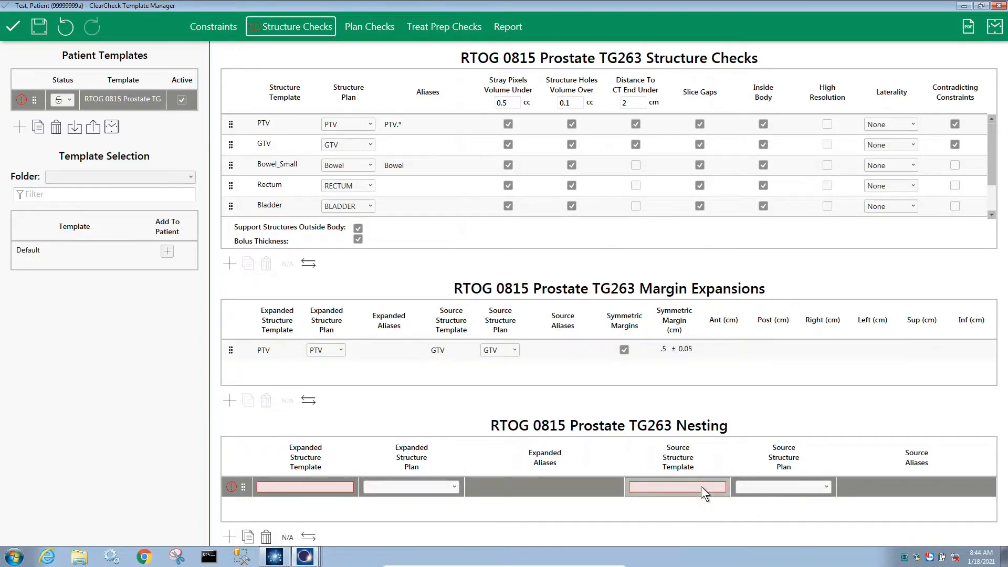
text(GTV)
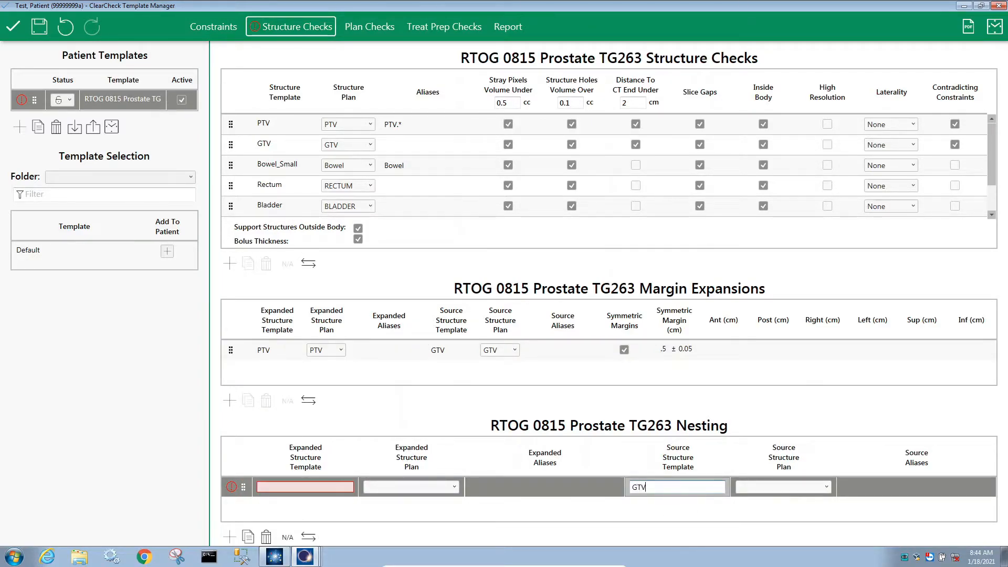
click(262, 492)
text(PTV)
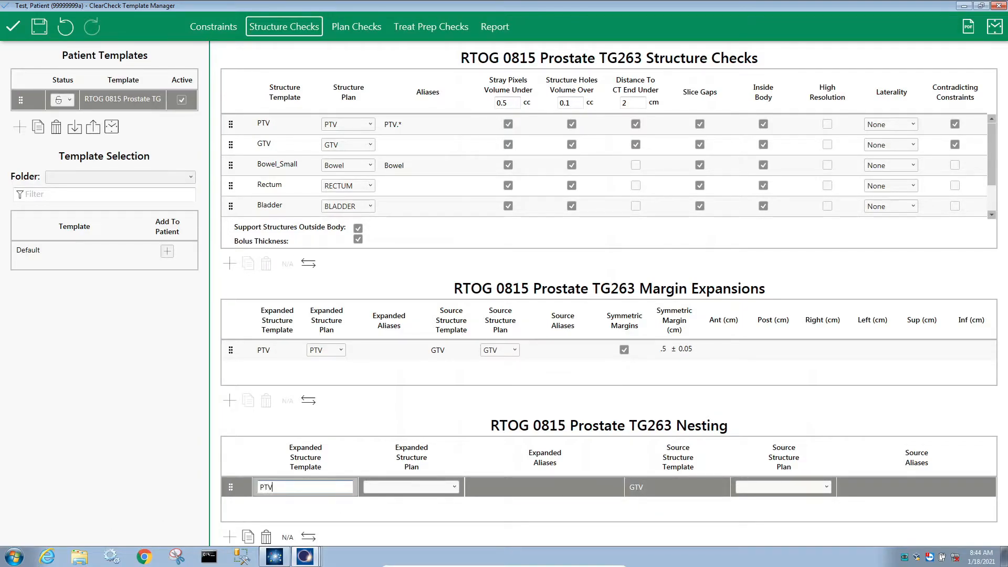
click(307, 541)
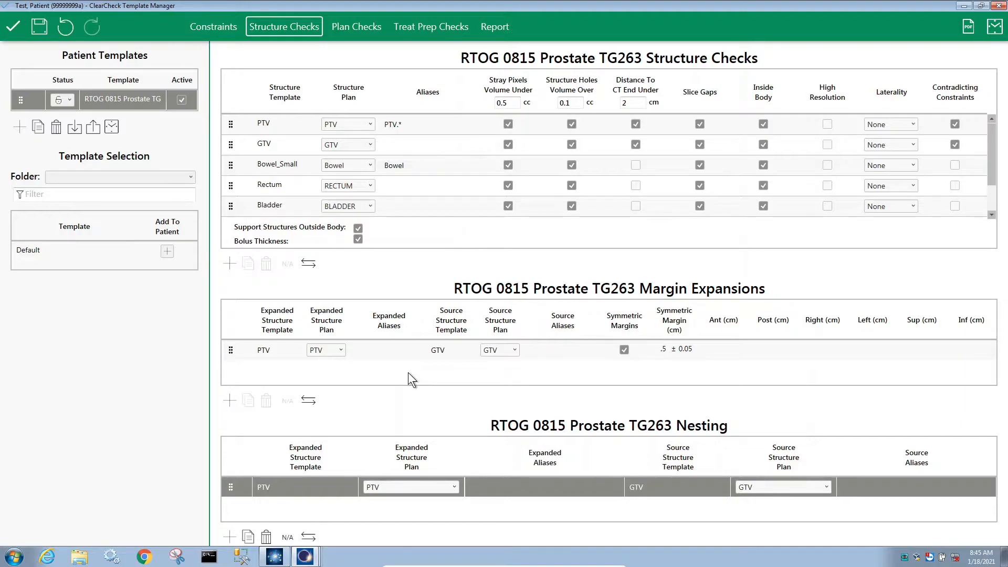
click(41, 28)
Step: Add the Default plan check template to the patient and go to the treat prep checks
click(341, 33)
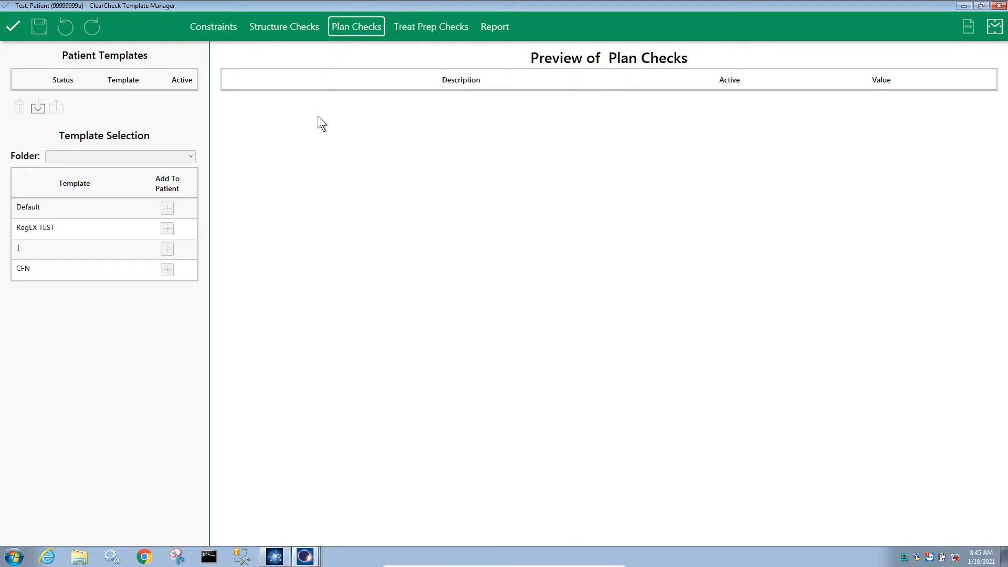
click(167, 209)
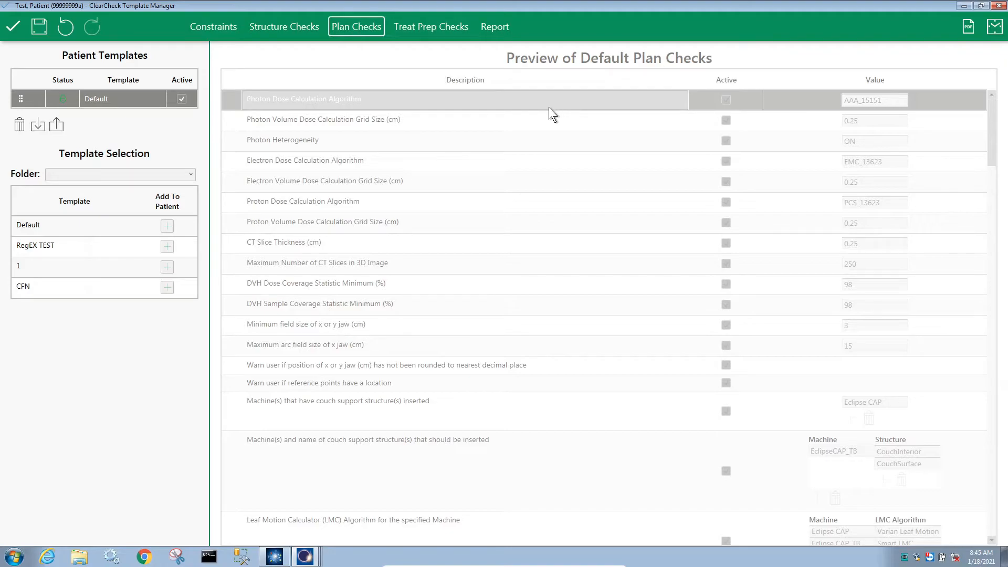
click(423, 26)
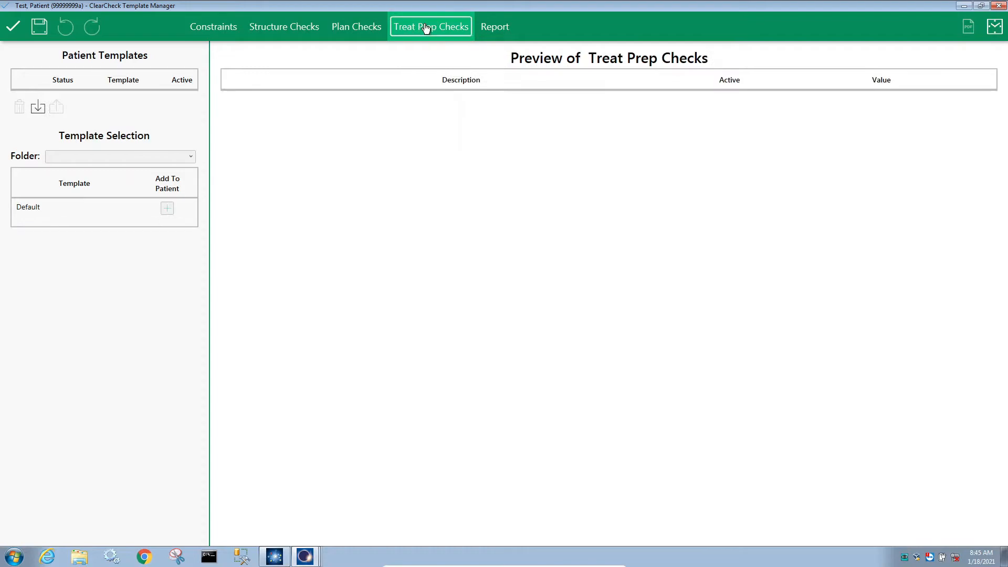
Step: Add the Default treat prep check template to the patient and go to the report templates
click(167, 208)
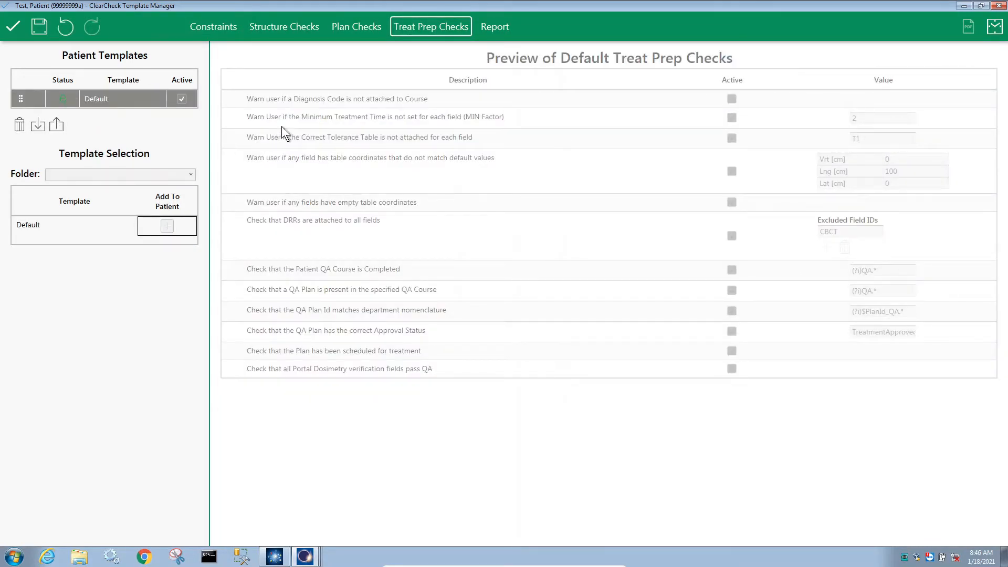
click(498, 33)
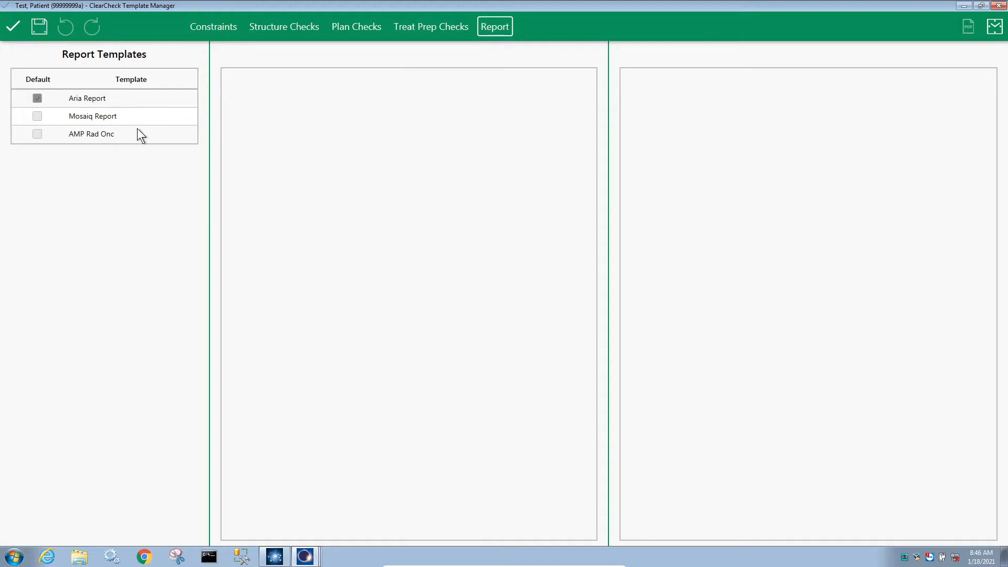
Step: Look through the sections of the Aria Report template and accept the template setup to return to the plan evaluation
click(129, 101)
scroll(442, 307, down, 3)
scroll(443, 308, up, 3)
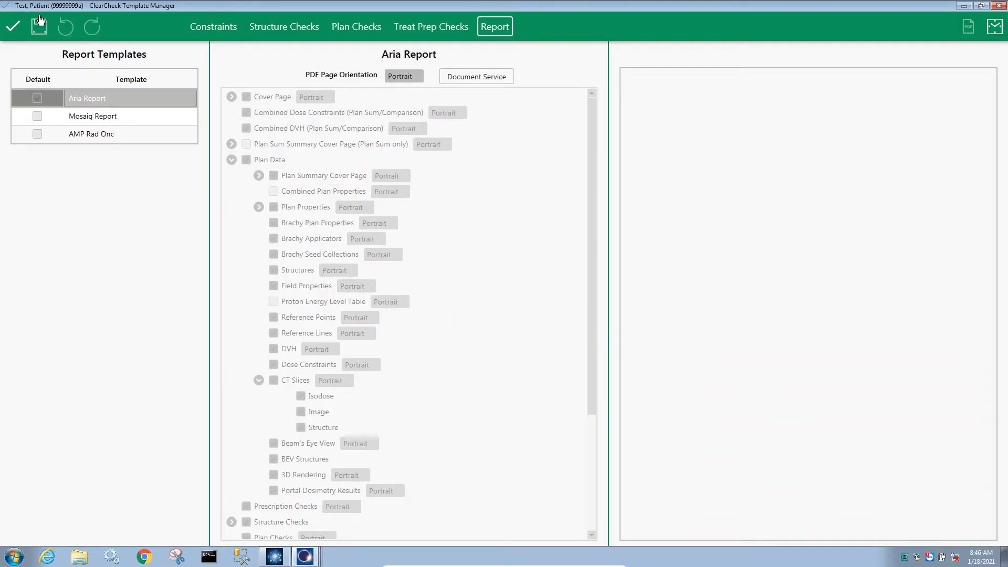
click(15, 28)
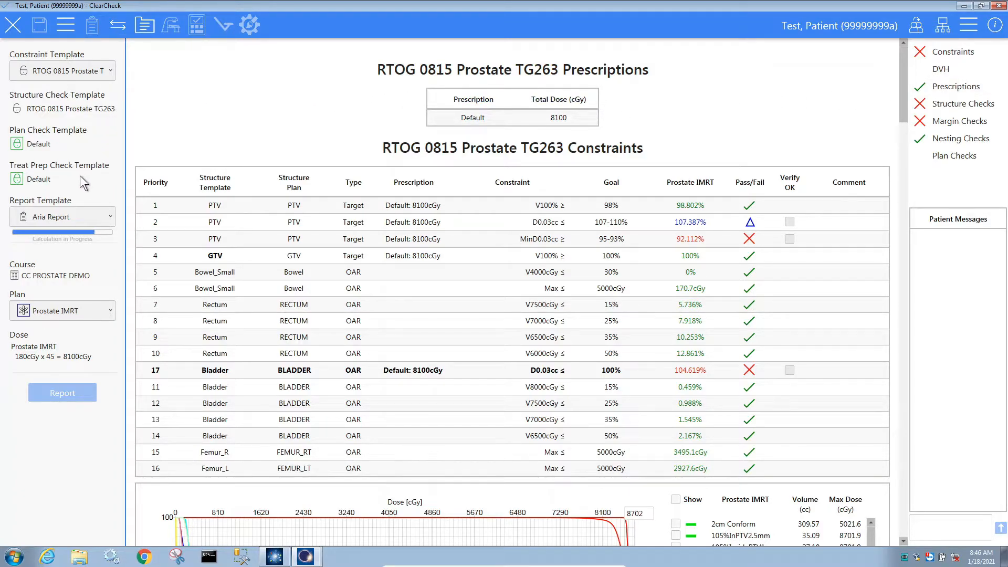
Step: Switch the DVH graph below the constraints table to absolute dose
scroll(357, 118, down, 1)
scroll(357, 119, down, 3)
scroll(367, 105, down, 8)
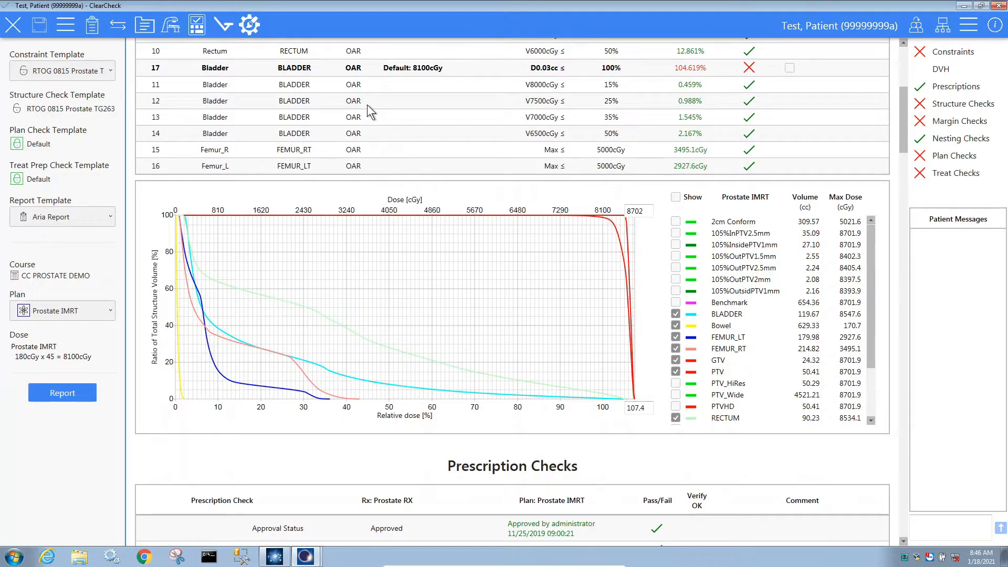
scroll(367, 105, down, 4)
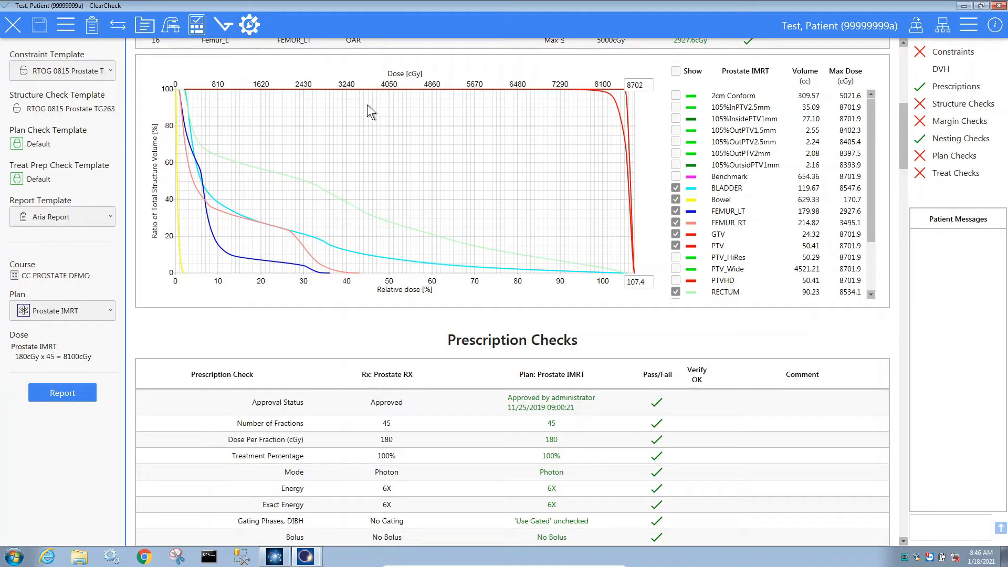
right_click(529, 138)
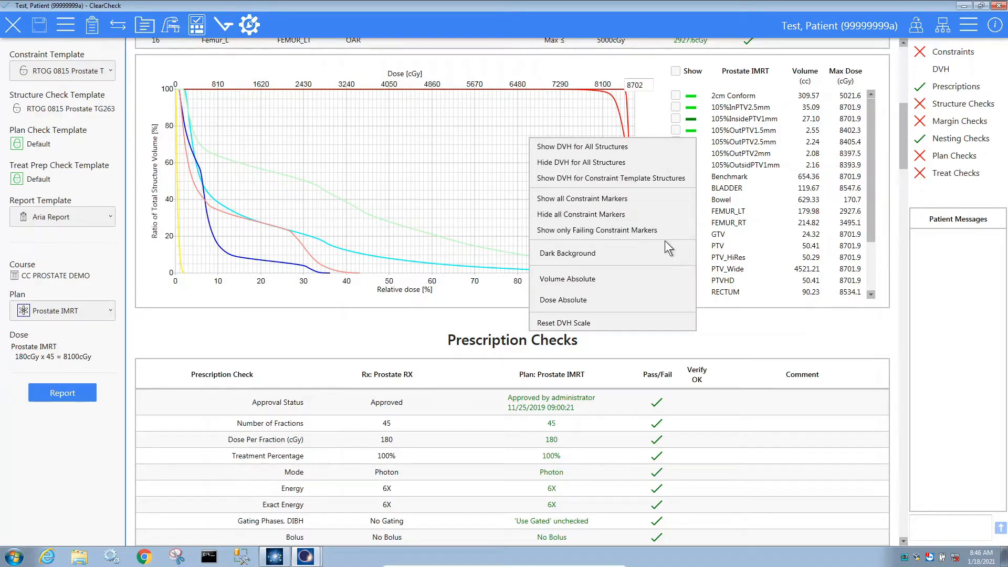
click(685, 297)
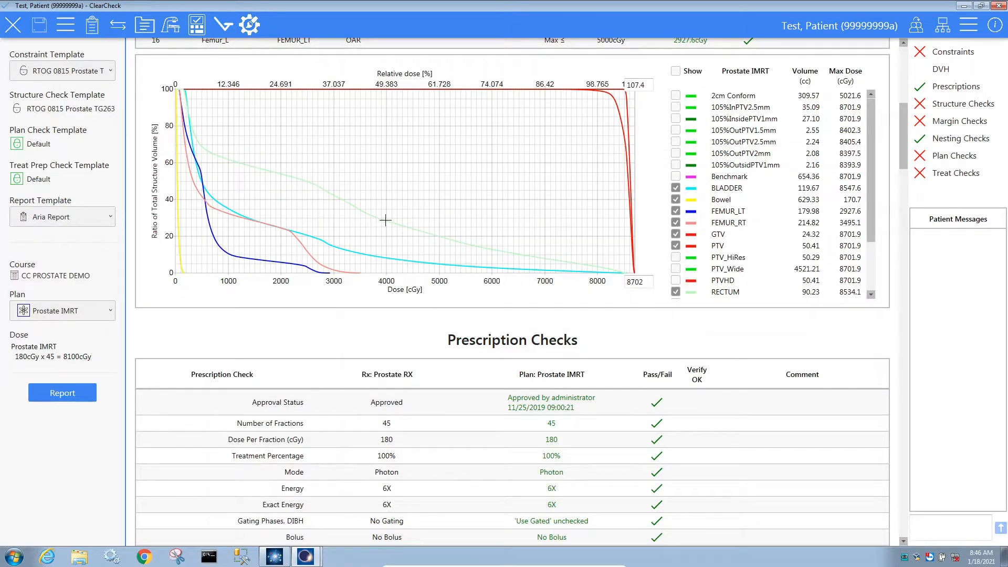
Step: Read the RECTUM curve on the DVH at a dose of 6500 cGy
mouse_move(387, 221)
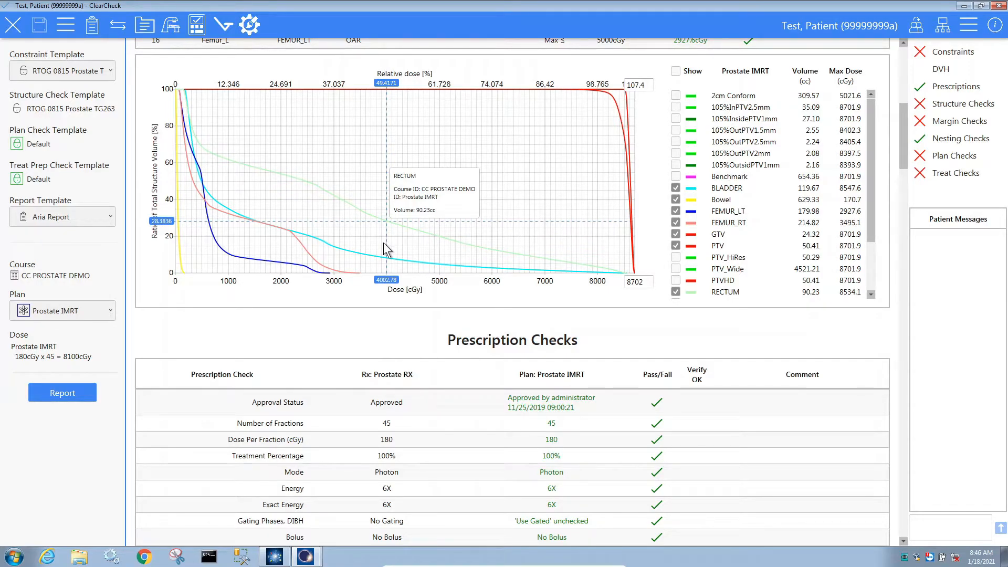
click(387, 278)
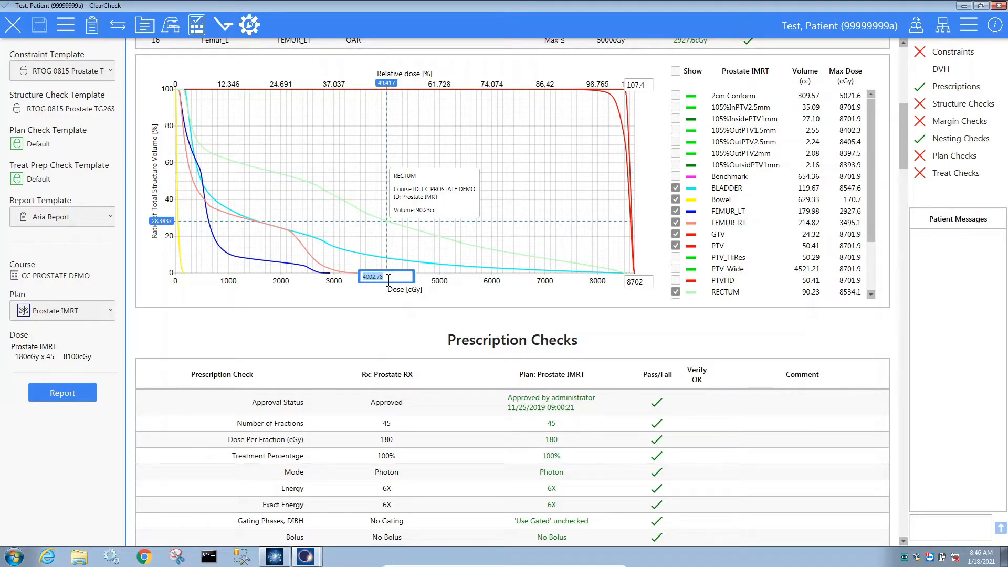
text(6500)
key(Return)
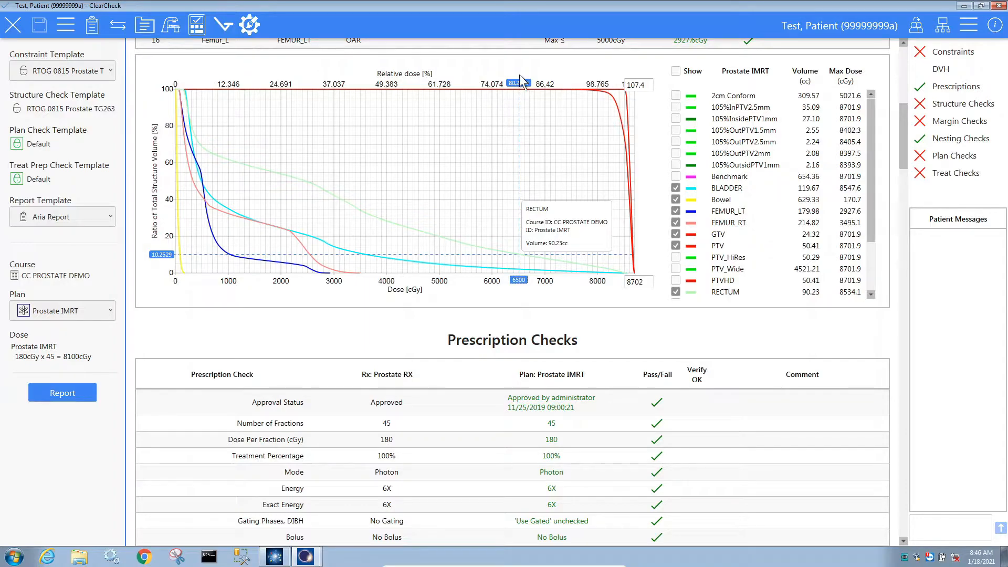
Step: Move the DVH readout to the PTV curve and read it at 100% relative dose
drag(521, 81, 615, 97)
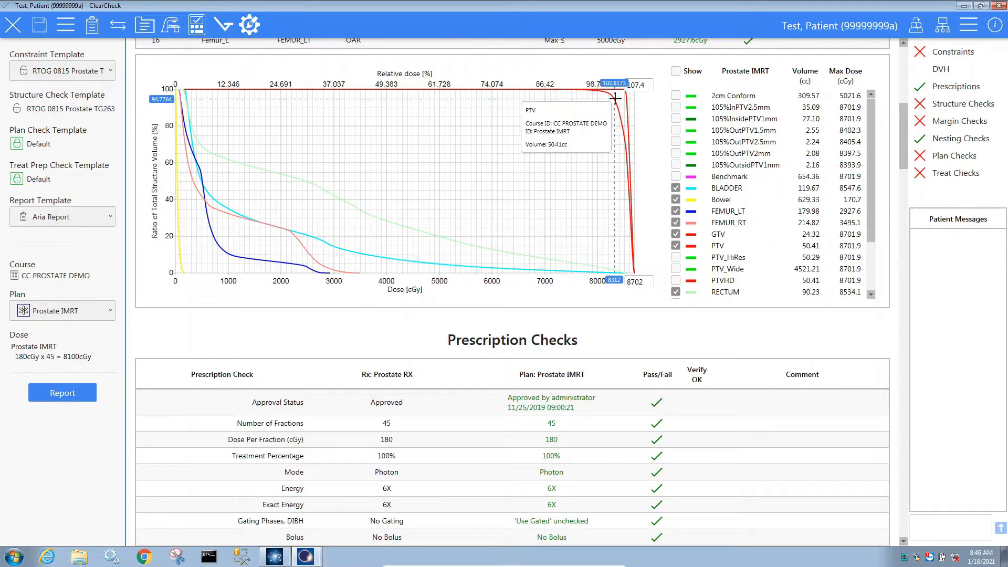
double_click(619, 86)
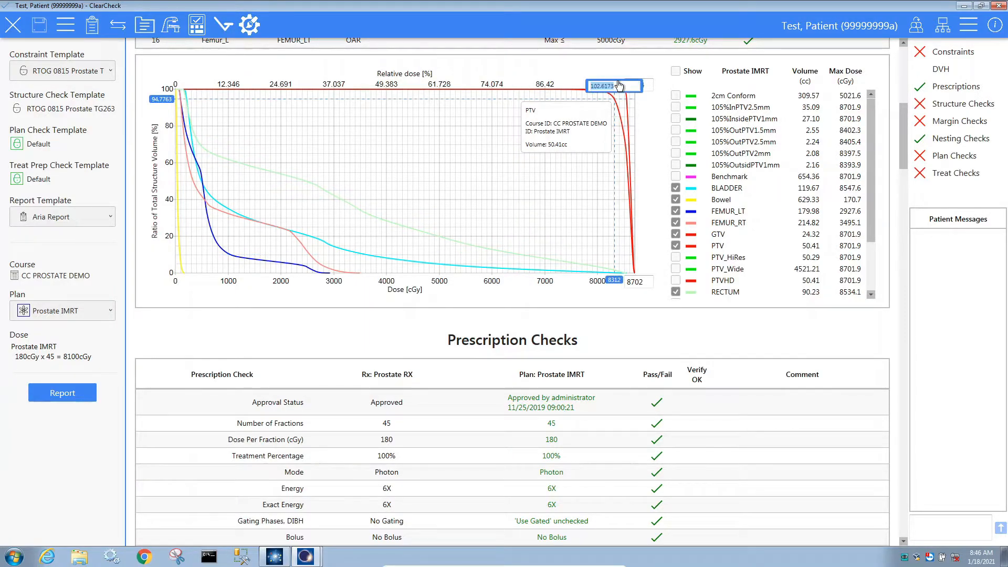
text(100)
key(Return)
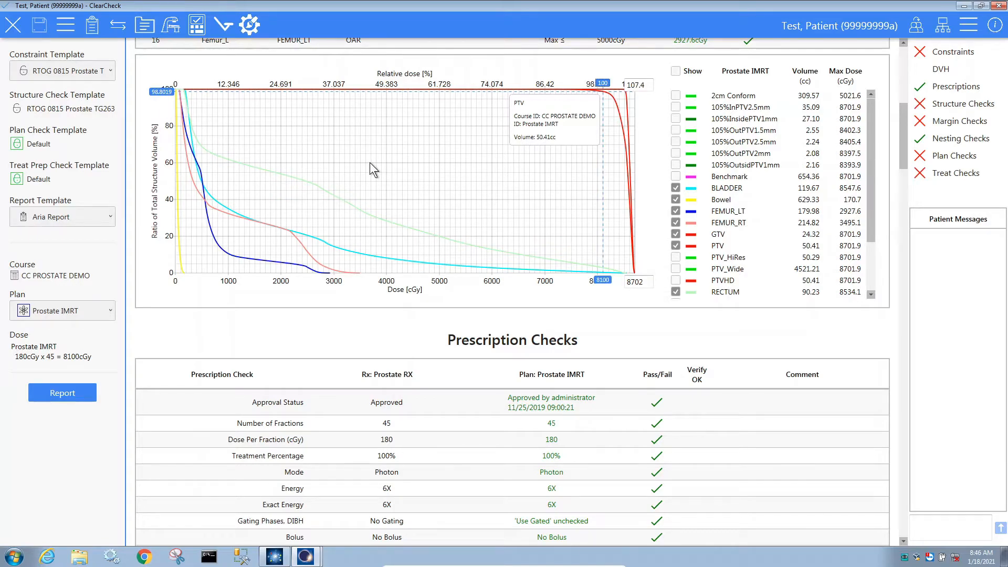
Step: Review the prescription and structure checks, and inspect the bladder's stray pixels in its 3D view
scroll(370, 162, down, 3)
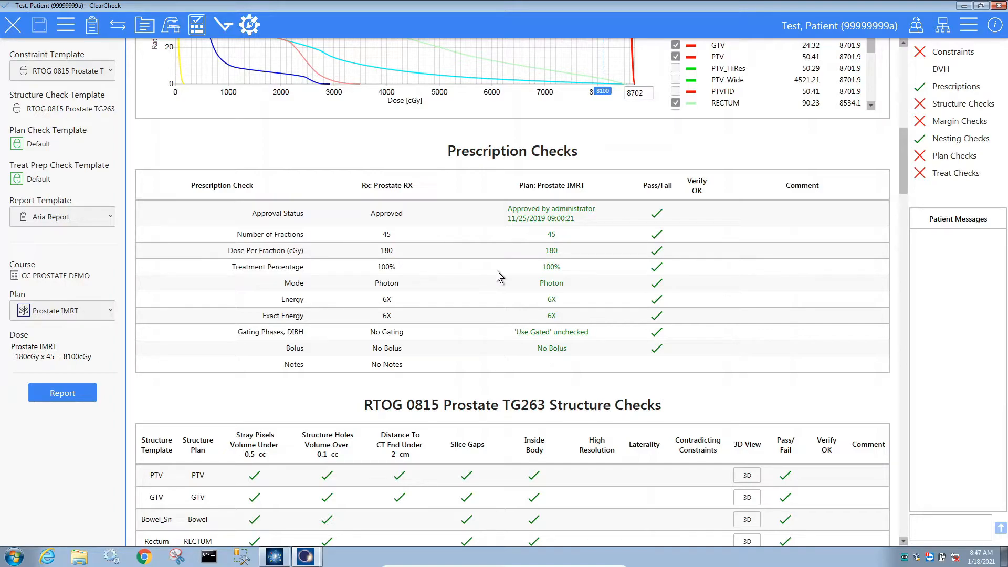
scroll(493, 270, down, 5)
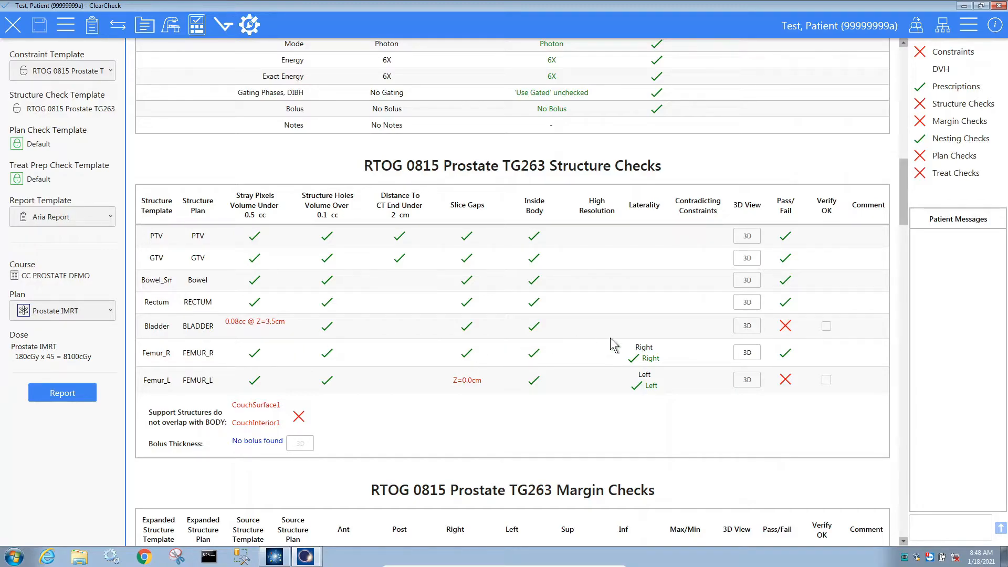
click(747, 325)
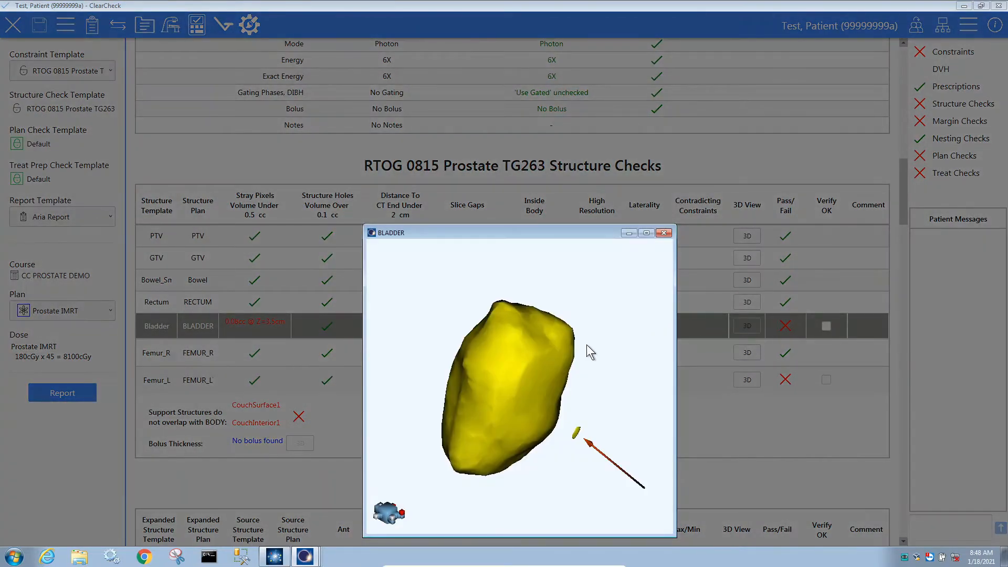
mouse_move(543, 372)
mouse_down()
mouse_move(544, 397)
mouse_move(522, 378)
mouse_move(536, 388)
mouse_up()
scroll(536, 388, down, 5)
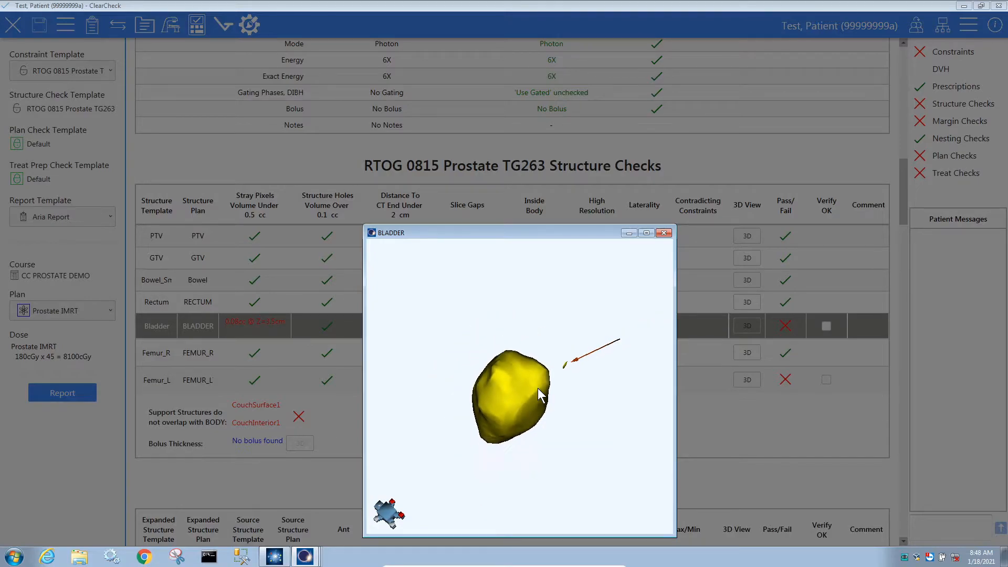
drag(562, 365, 586, 286)
click(665, 233)
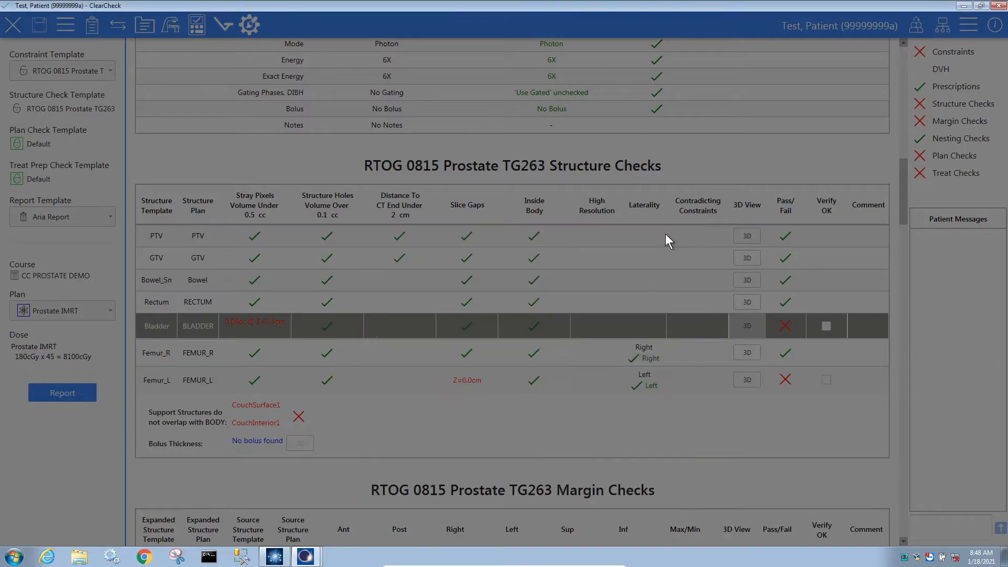
Step: Inspect the slice gap of the left femur in its 3D view
click(483, 381)
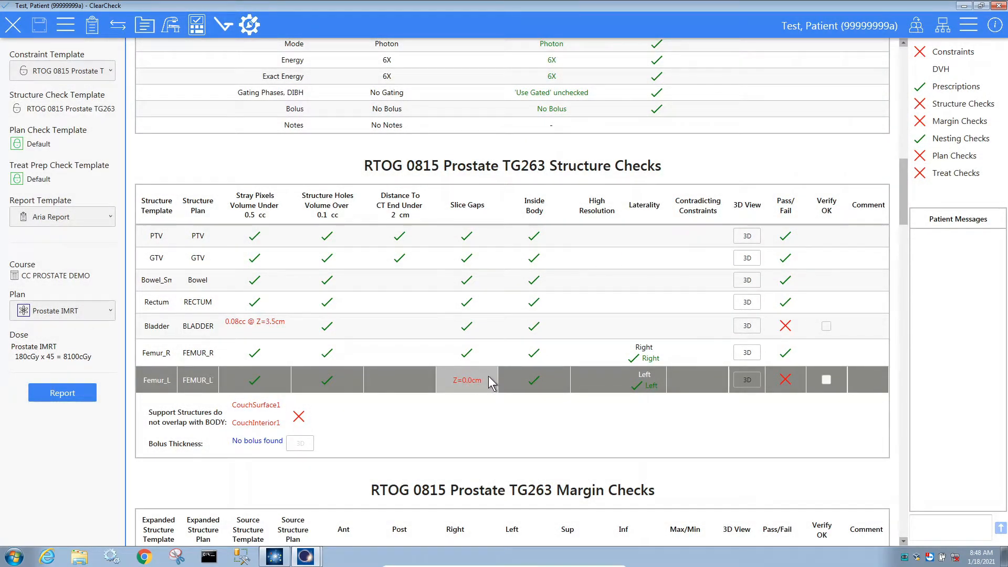
click(746, 380)
drag(577, 396, 542, 366)
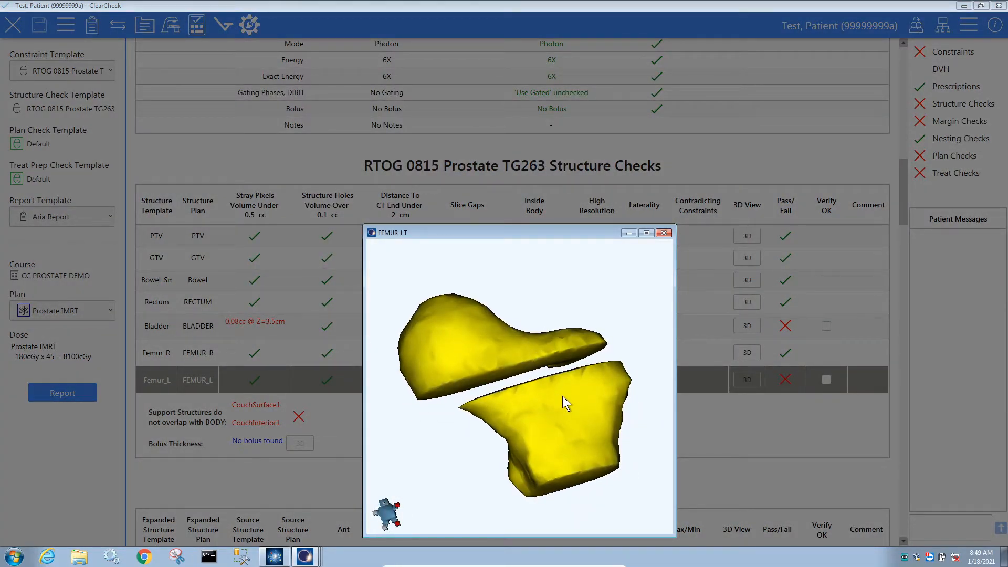
click(665, 232)
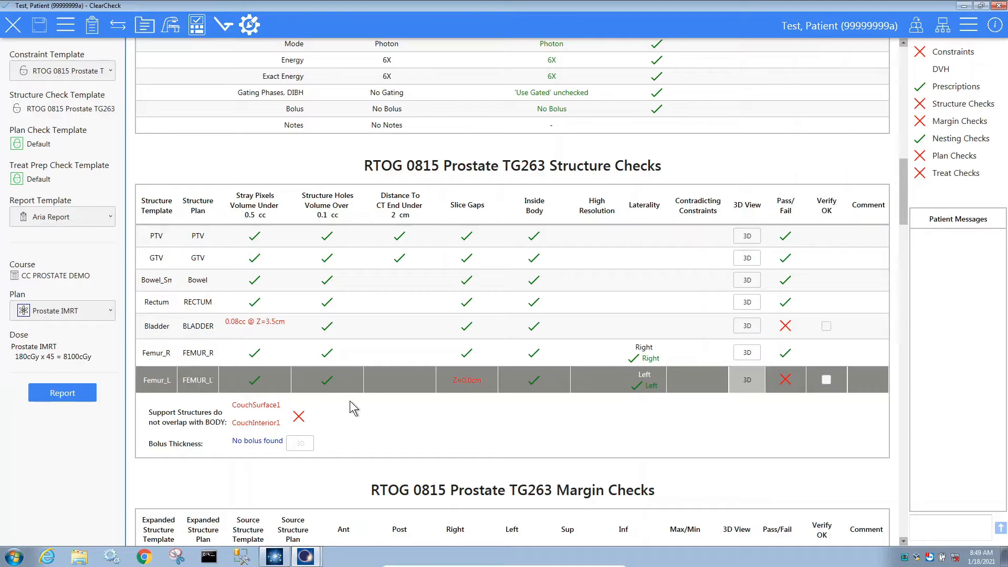
Step: Review the margin check from GTV to PTV and rotate its 3D margin view to inspect the deviations
scroll(352, 405, down, 5)
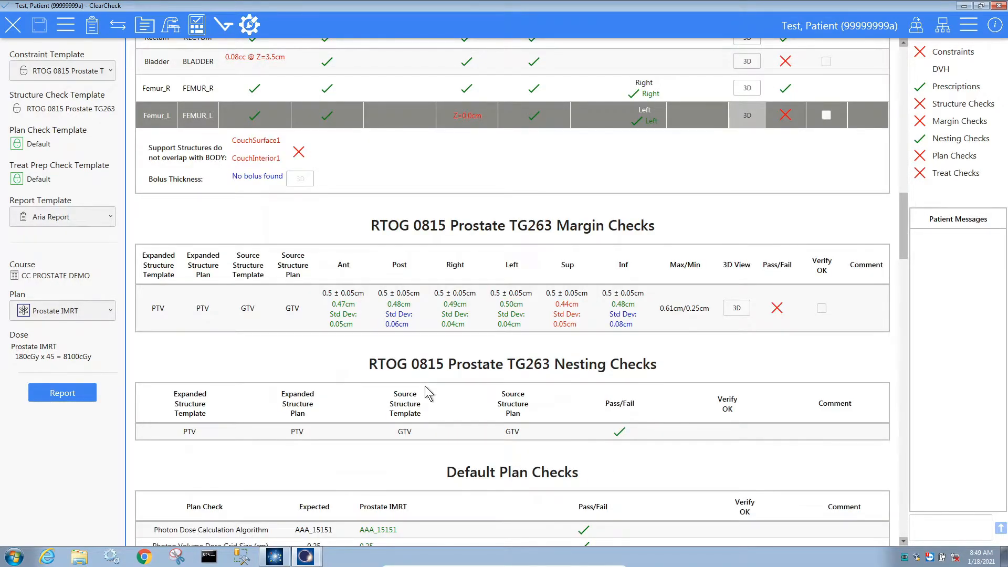
scroll(424, 386, down, 1)
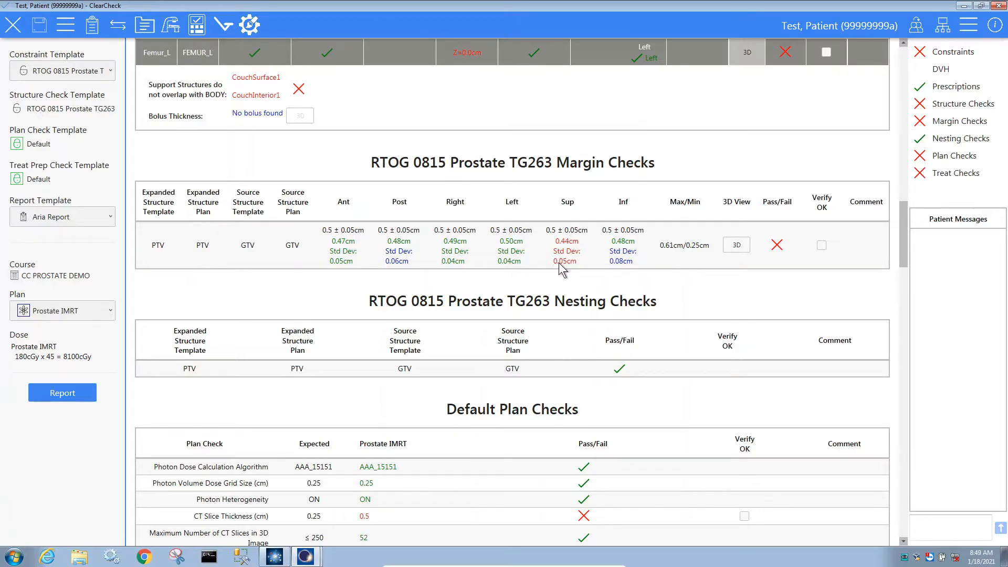
click(738, 245)
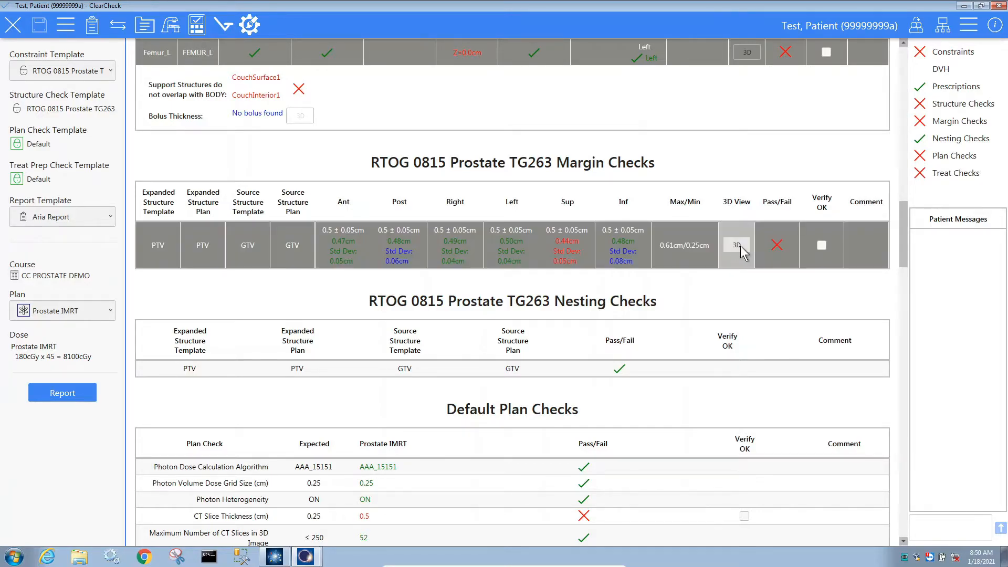
drag(533, 358, 570, 371)
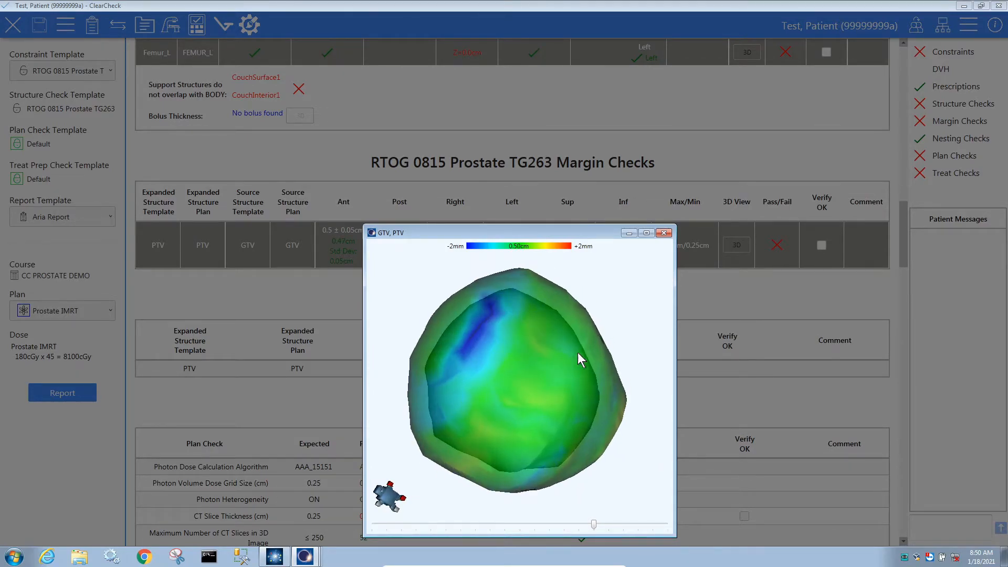
click(664, 232)
Step: Review the GTV to PTV nesting check and the first Default plan checks
scroll(658, 256, down, 3)
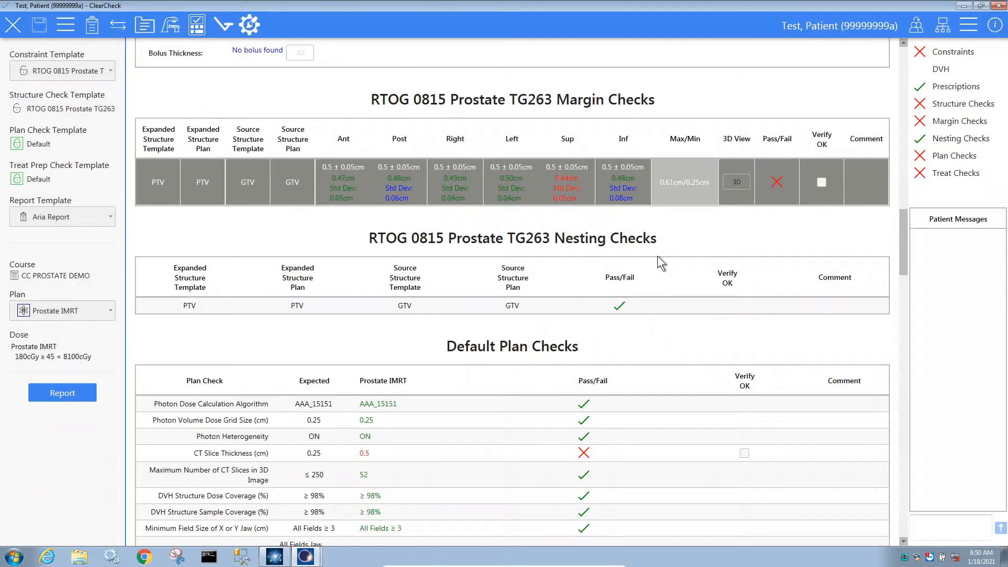
click(573, 283)
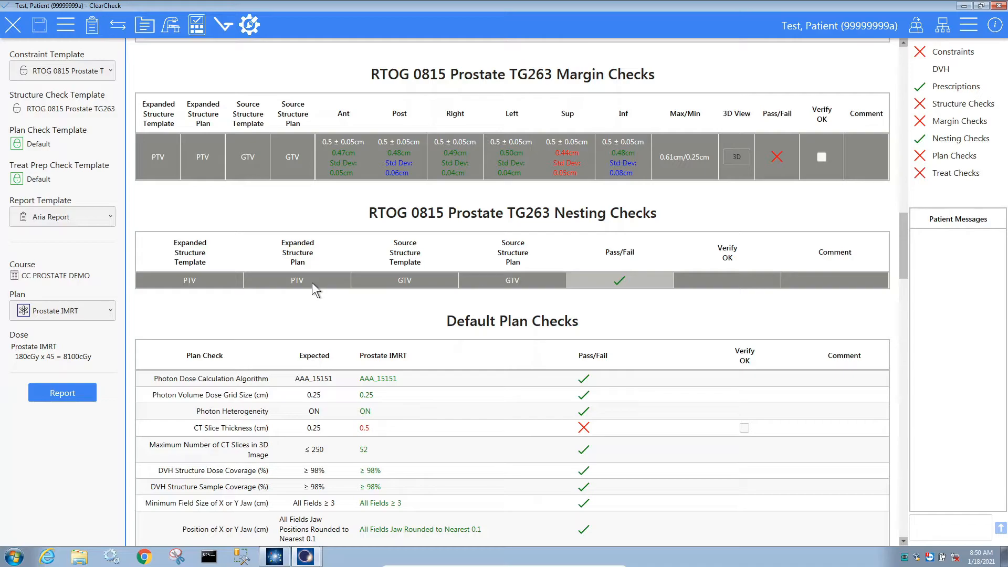
scroll(341, 268, down, 5)
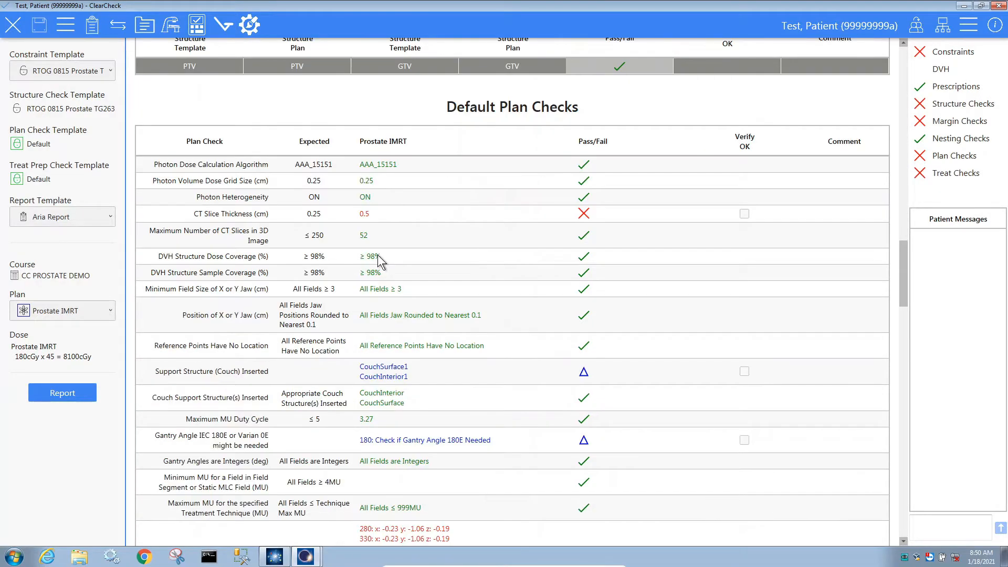
Step: Try marking the failed CT Slice Thickness check as verified OK and clear the mark again
scroll(377, 258, down, 1)
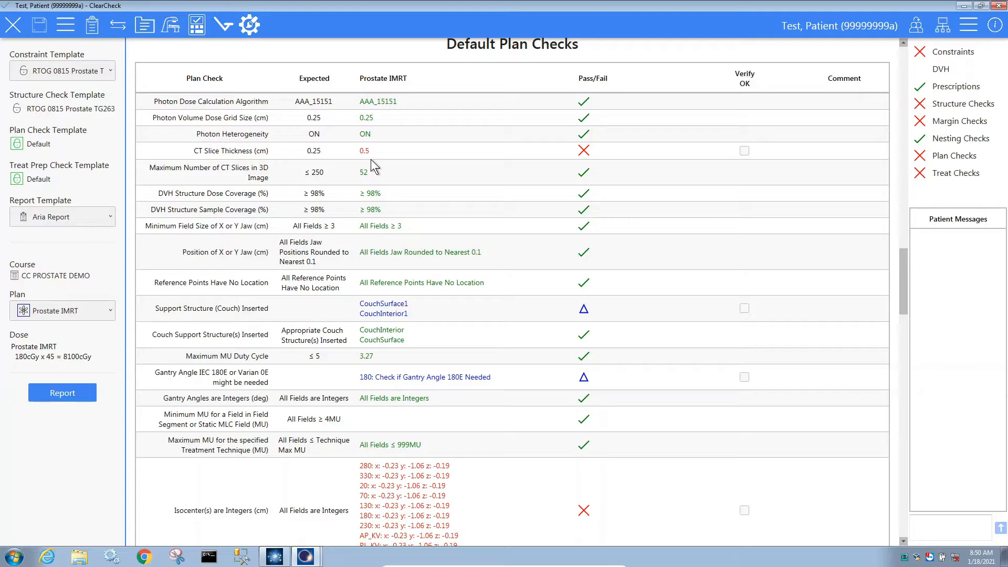
click(745, 150)
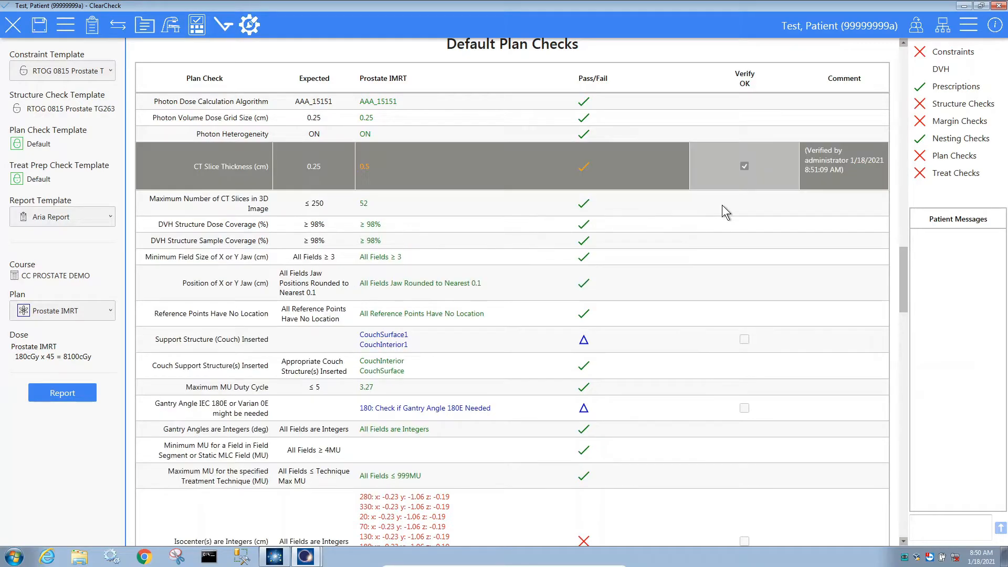
click(746, 168)
Step: Review the remaining Default plan checks and the Default treatment preparation checks for the Prostate IMRT plan, and return to the prescriptions
scroll(466, 258, down, 5)
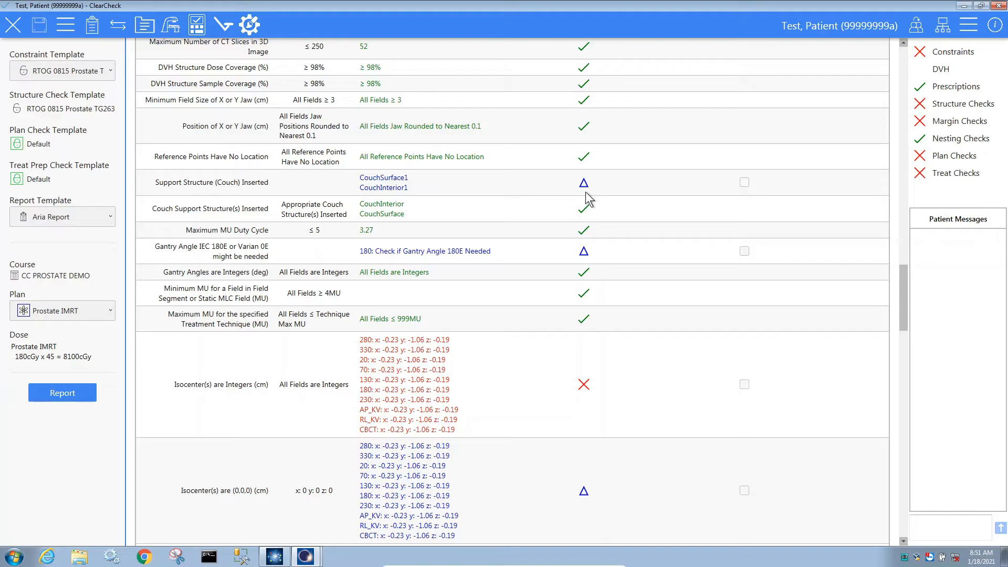
scroll(593, 189, down, 10)
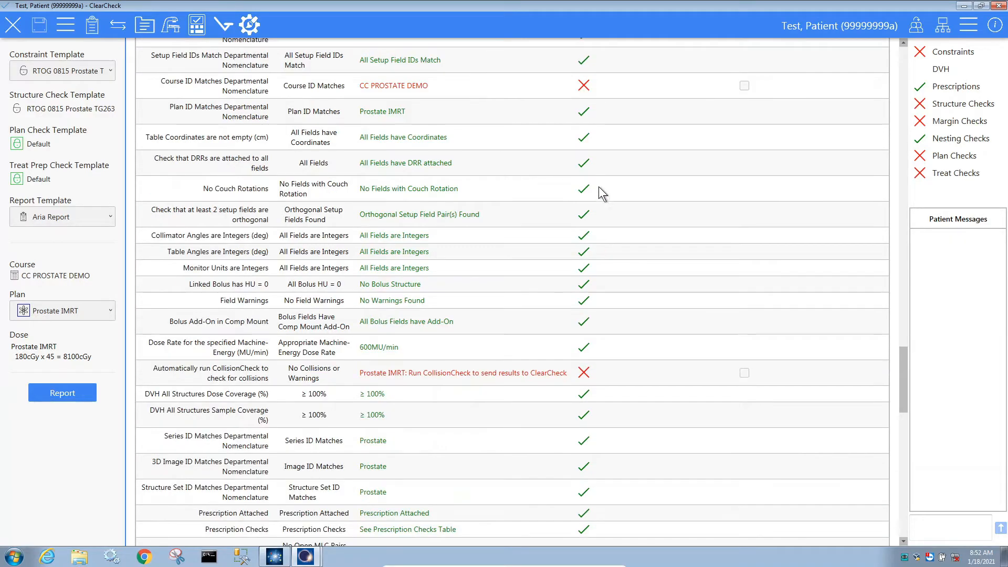
scroll(596, 191, down, 3)
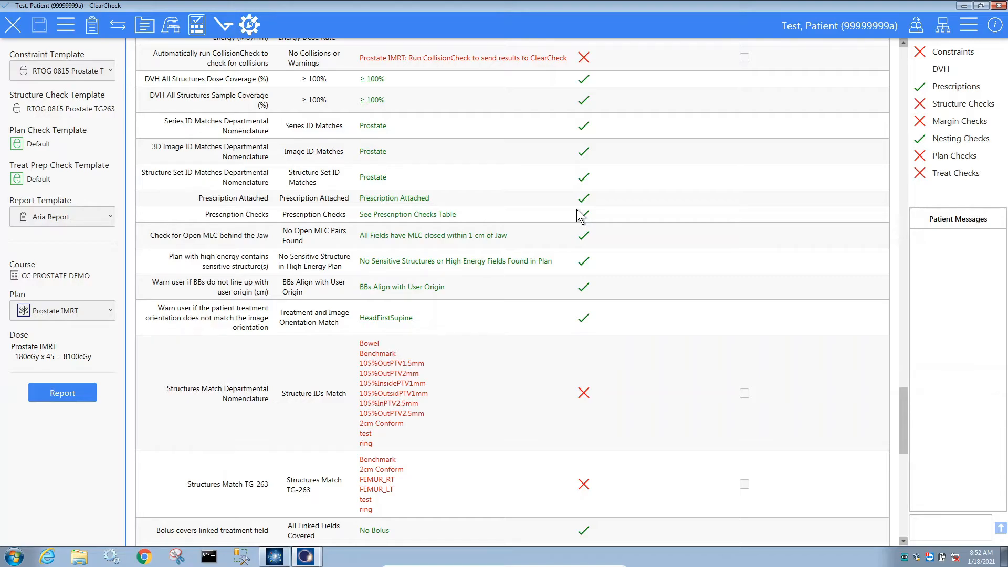
scroll(580, 217, down, 3)
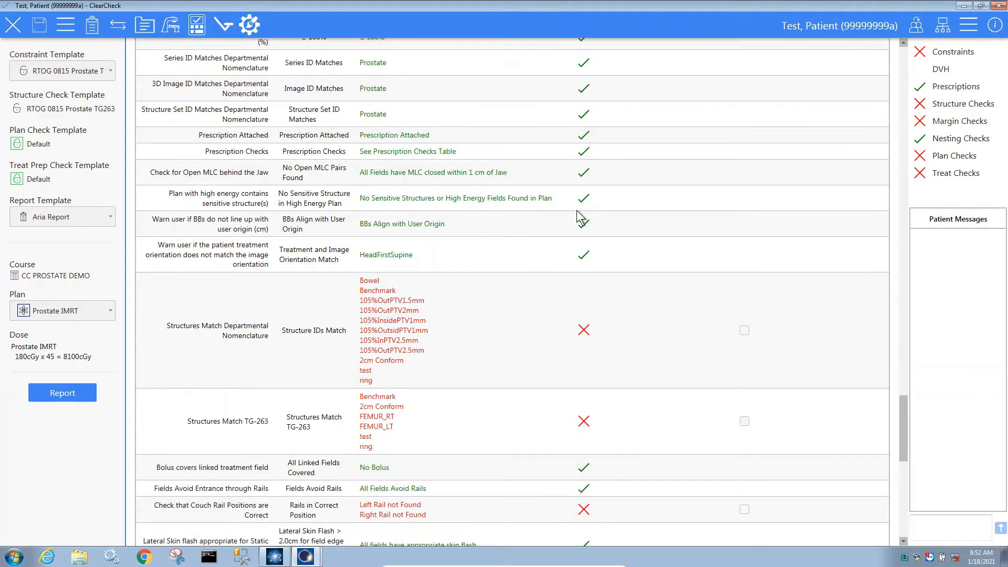
scroll(580, 216, down, 3)
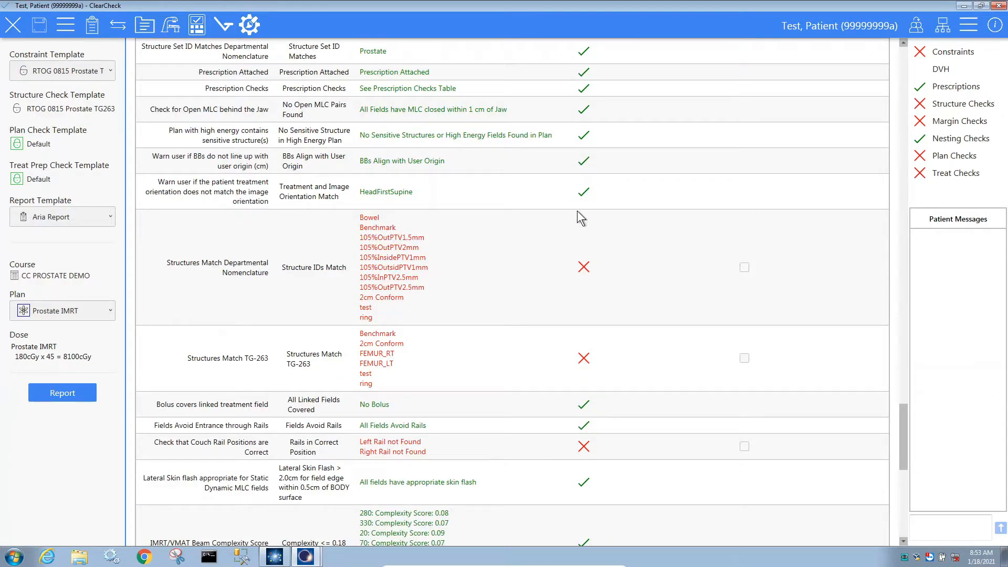
scroll(578, 212, down, 3)
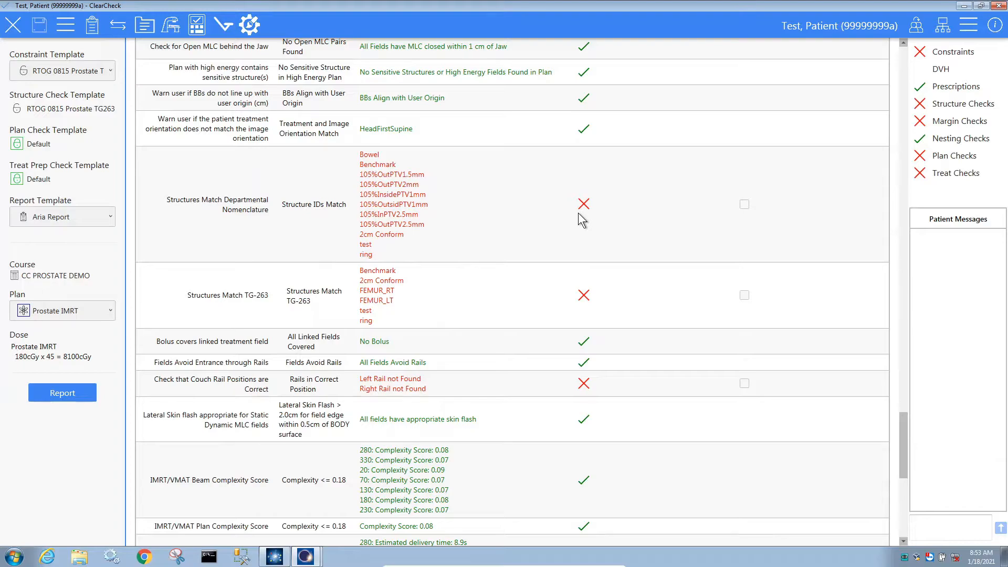
scroll(577, 213, down, 6)
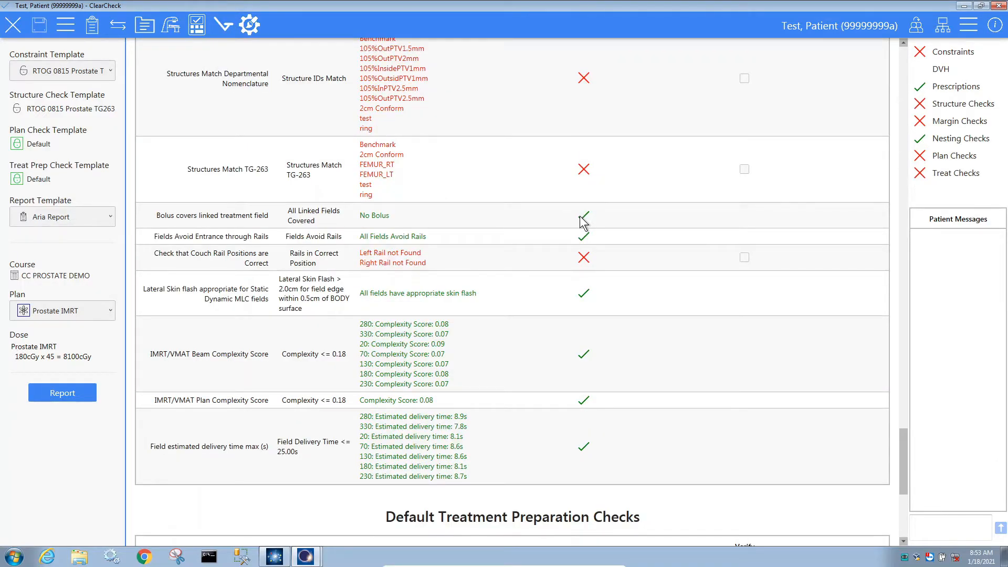
scroll(583, 221, down, 6)
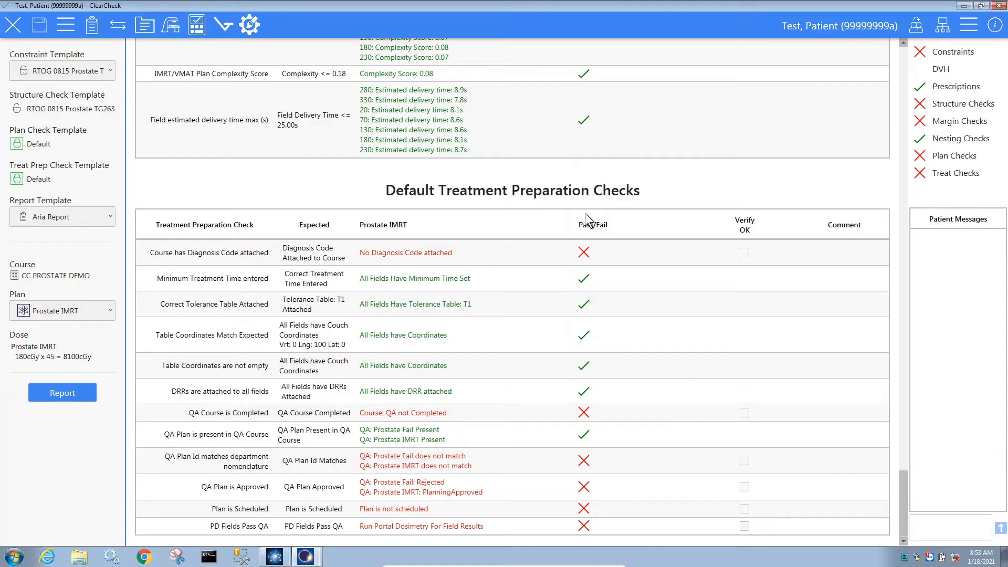
scroll(793, 324, up, 10)
drag(905, 401, 908, 52)
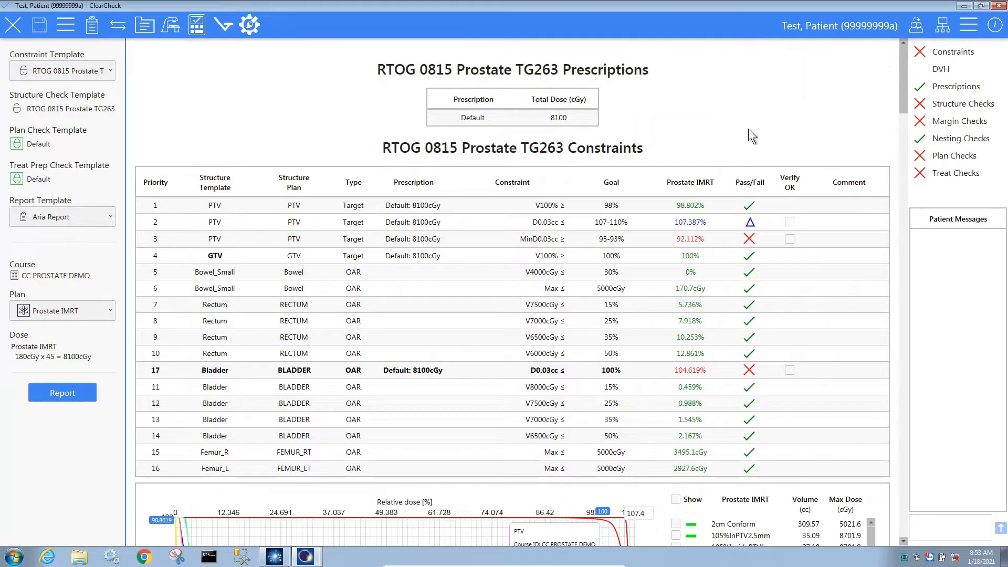
Step: Open CollisionCheck for the plan and rotate the 3D view to inspect the gantry clearance around the patient and couch
click(172, 29)
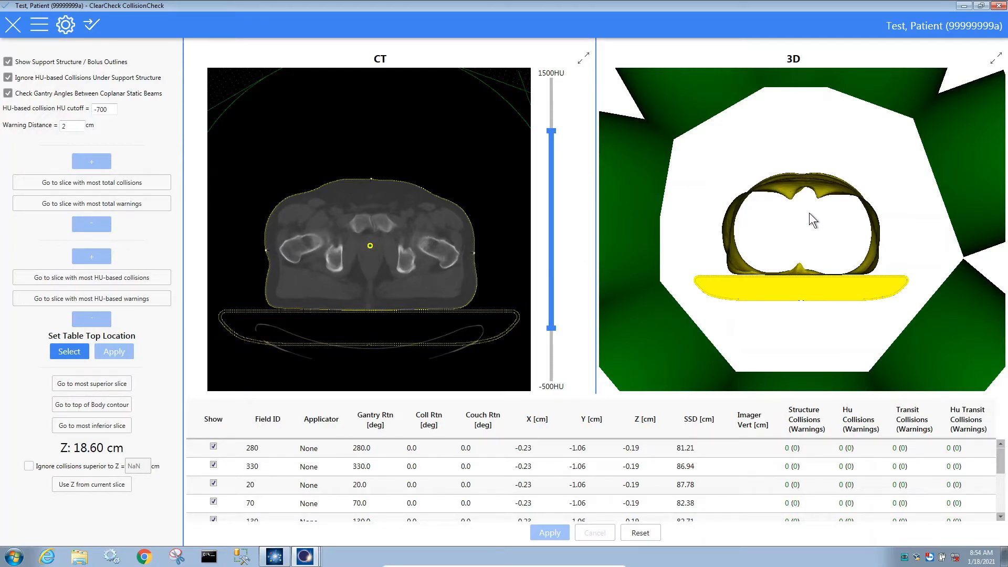
scroll(809, 216, down, 3)
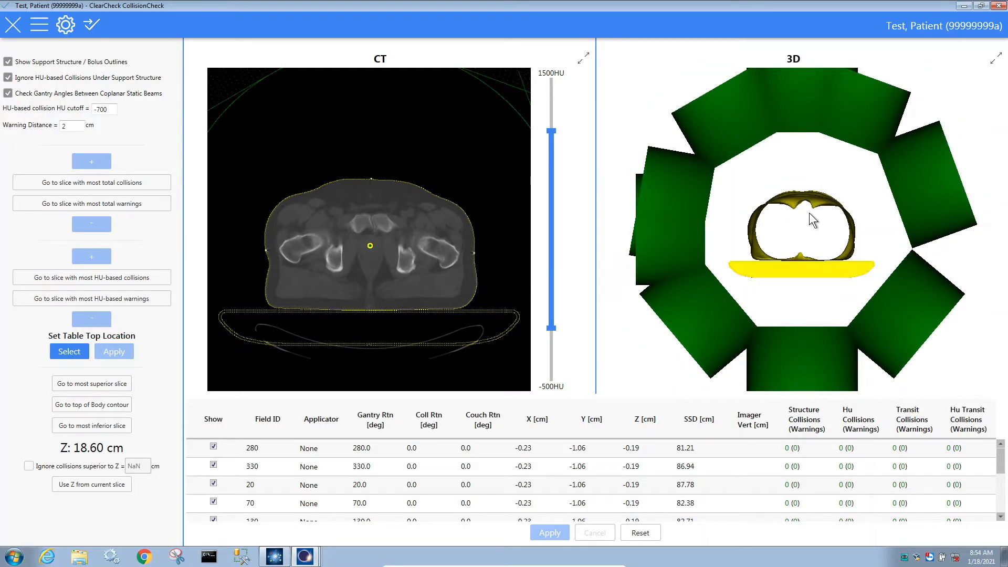
scroll(809, 212, down, 2)
drag(808, 213, 784, 244)
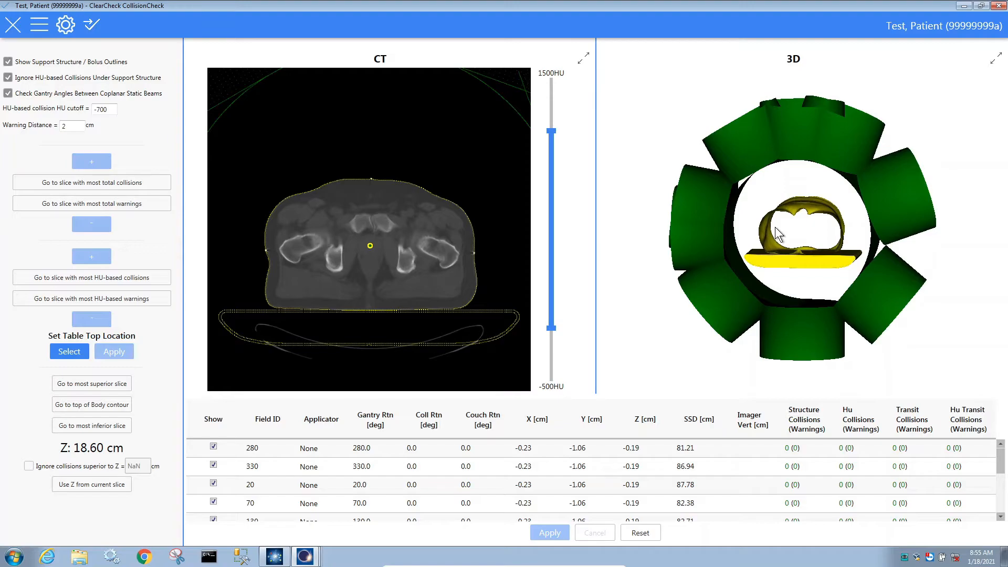
Step: Run the collision check with field 130's couch rotation at 25 degrees and show the CT slice with the most total collisions
click(462, 453)
scroll(467, 467, down, 1)
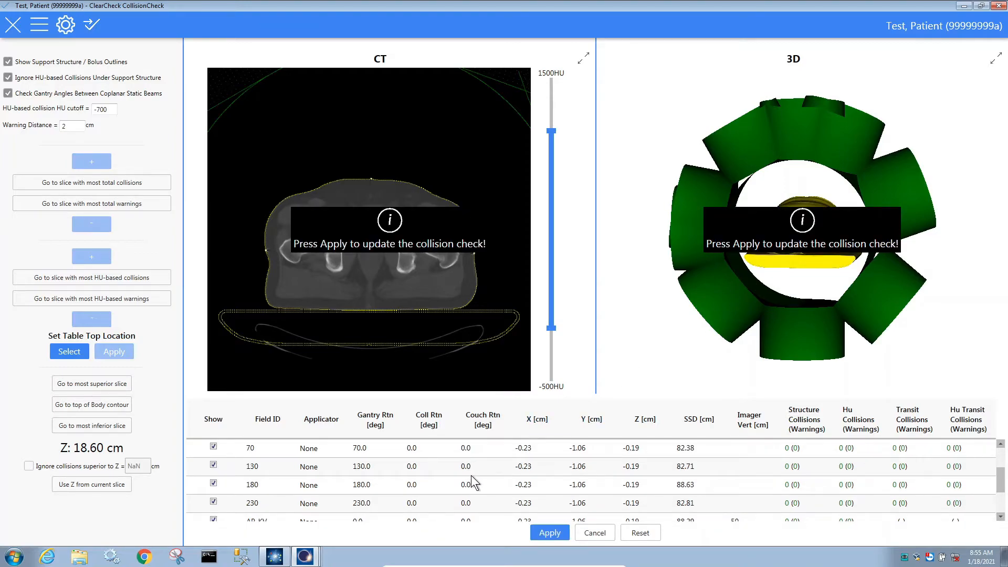
click(474, 466)
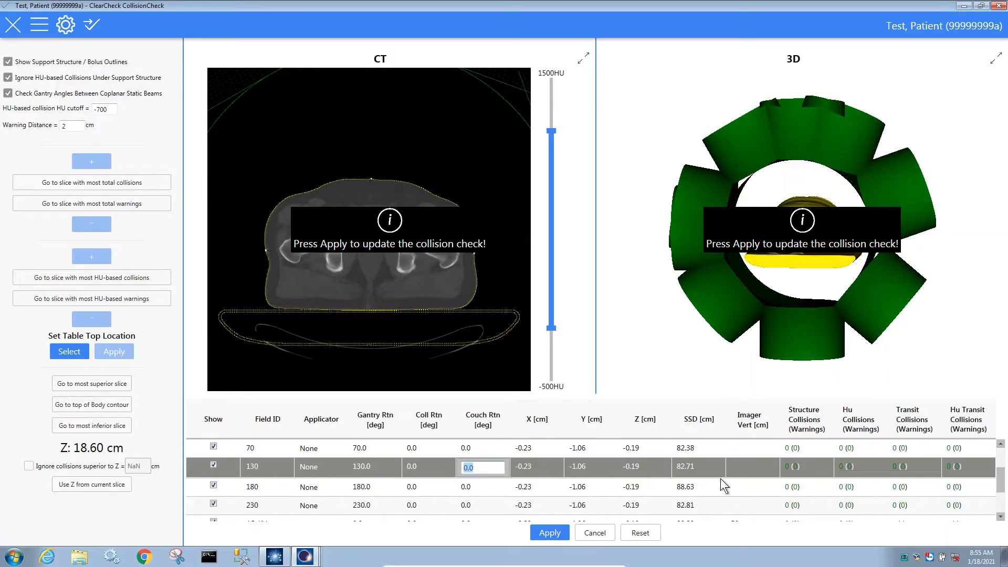
text(1)
key(BackSpace)
text(25)
key(Return)
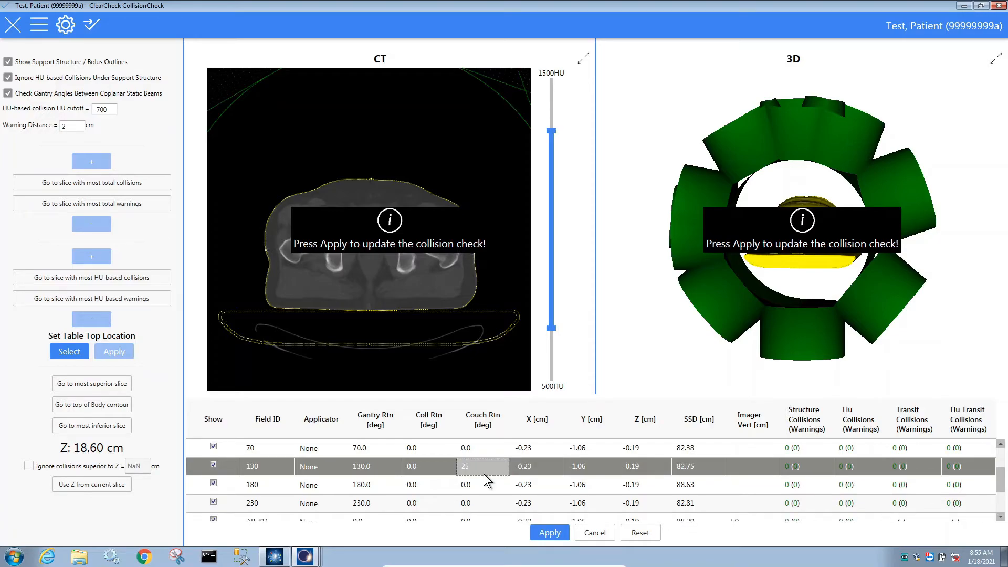
click(551, 534)
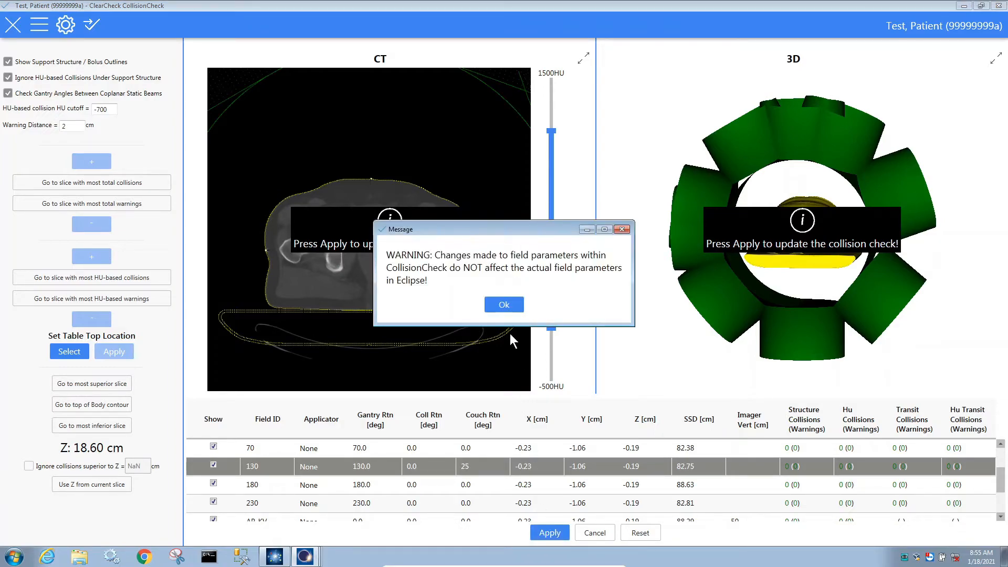
click(505, 307)
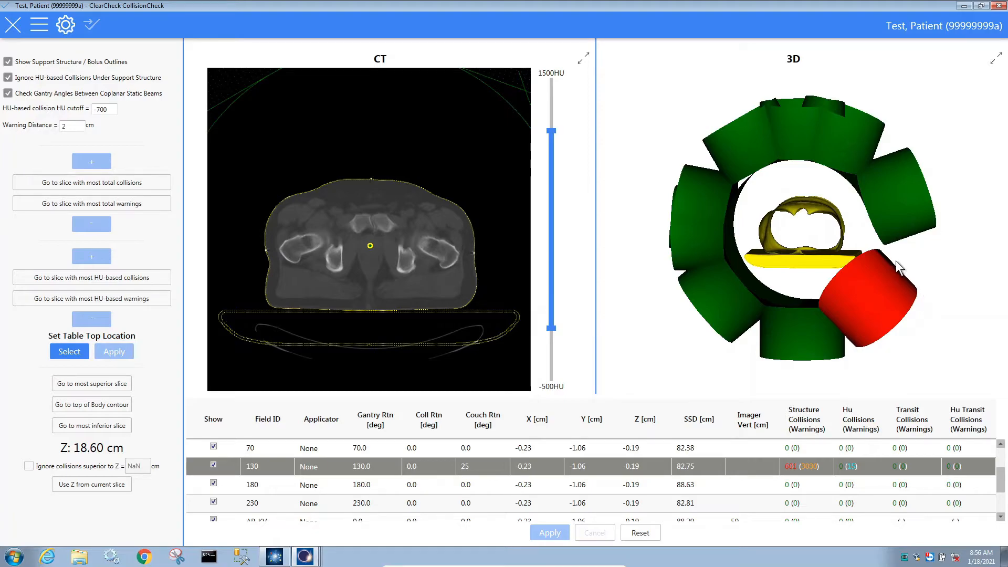
mouse_move(886, 288)
mouse_down()
mouse_move(877, 303)
mouse_move(895, 276)
mouse_up()
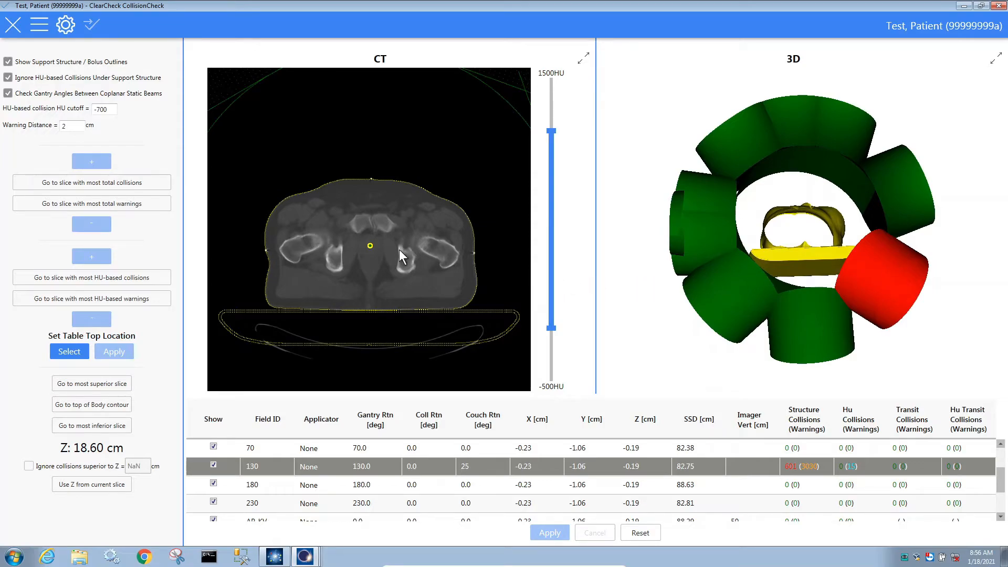
click(120, 187)
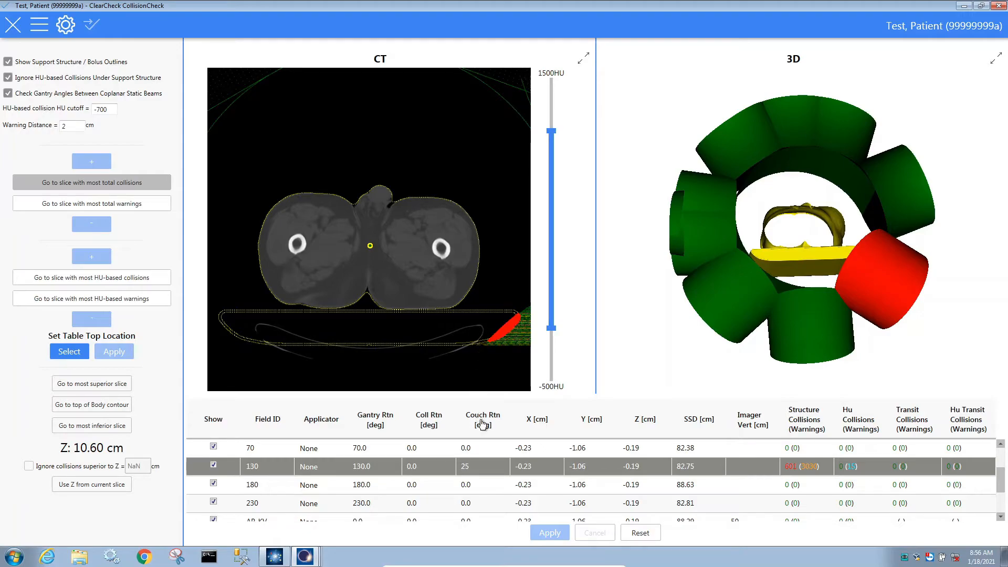
Step: Rerun the collision check with field 130's couch rotation at 15 and then 5 degrees, and reset the field parameters
double_click(484, 467)
text(15)
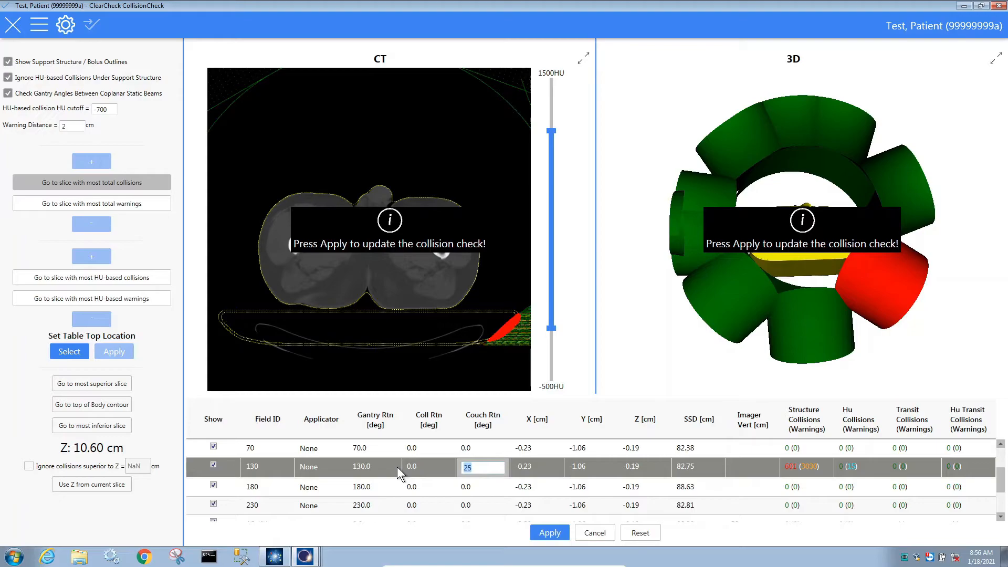
click(552, 533)
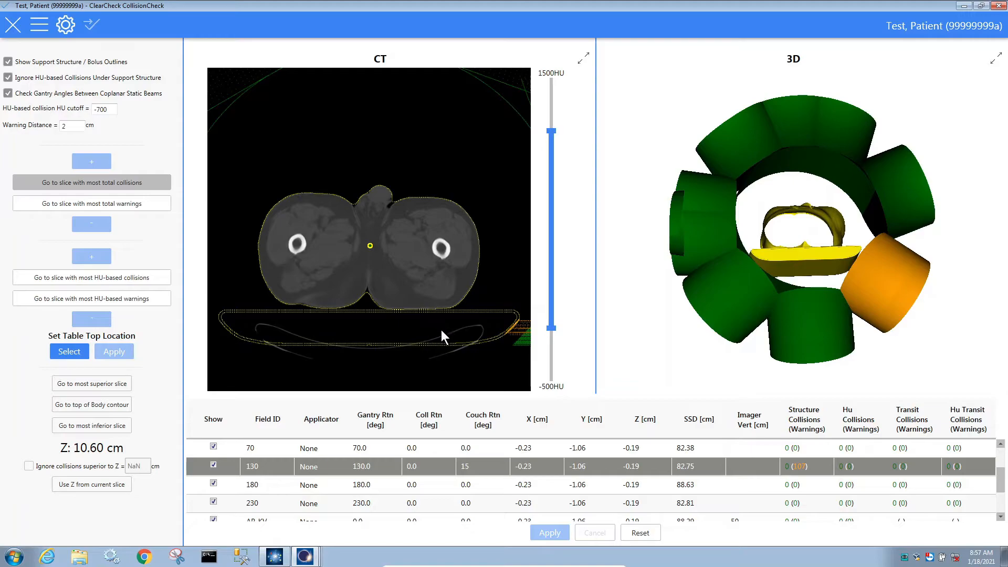
double_click(484, 468)
text(5)
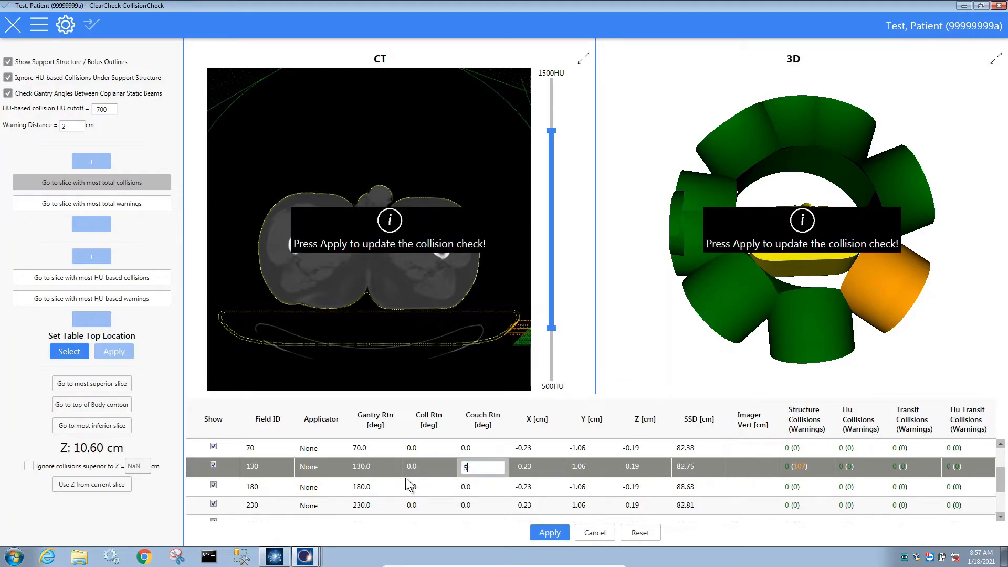
key(Return)
click(554, 533)
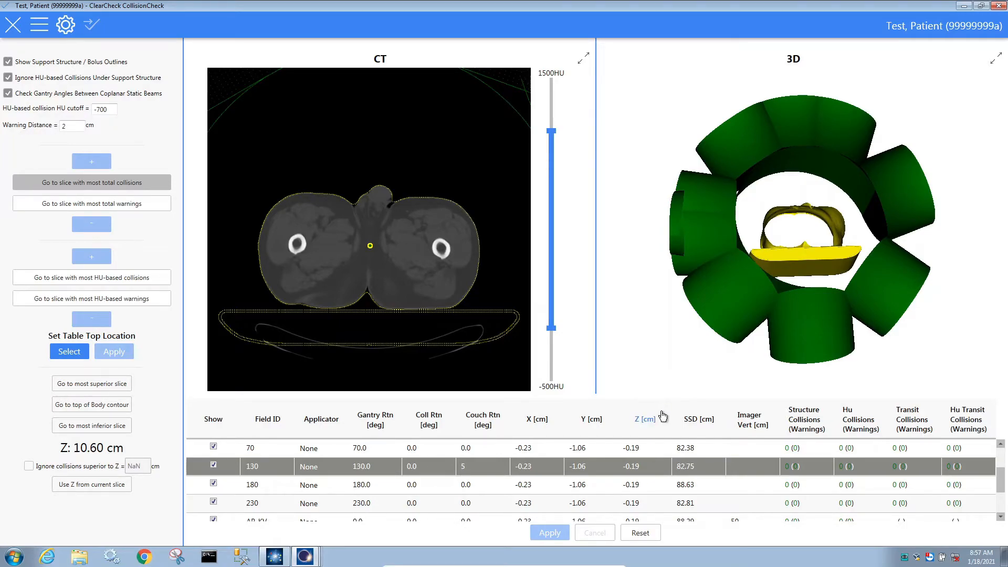
click(640, 533)
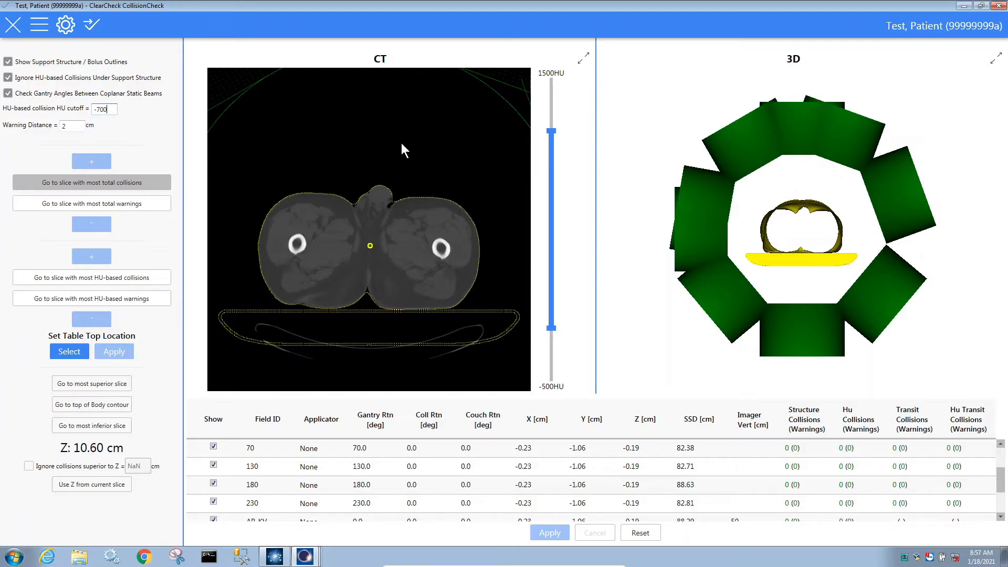
Step: Adjust the CT window to about -467 to 1315 HU, view the most superior slice, and toggle ignoring collisions superior to Z
drag(552, 236, 543, 260)
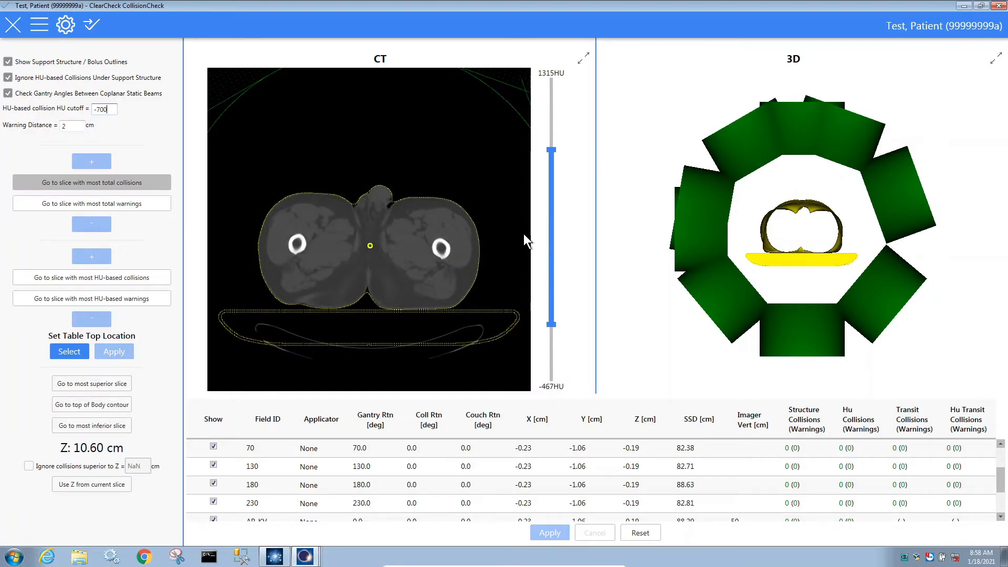
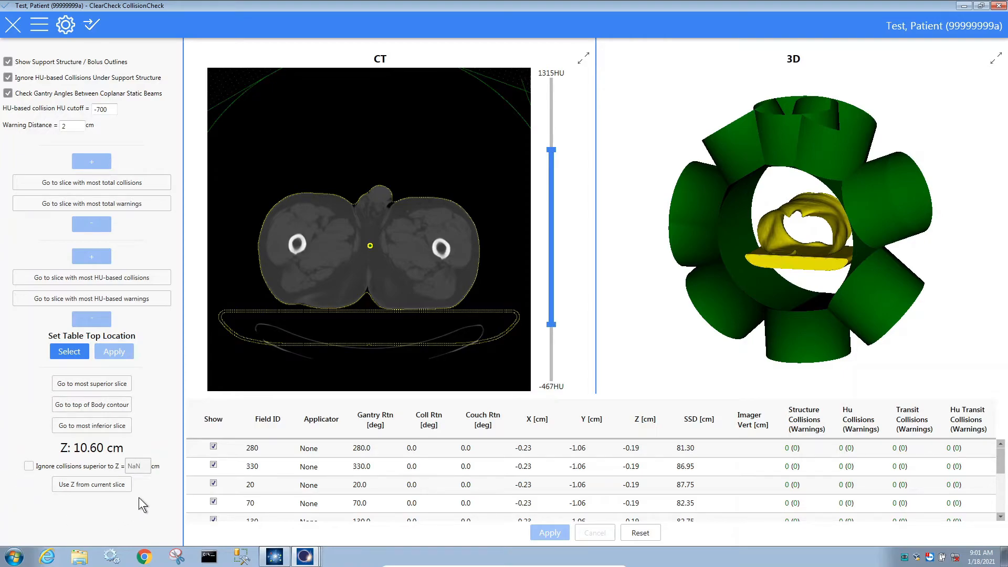
click(113, 383)
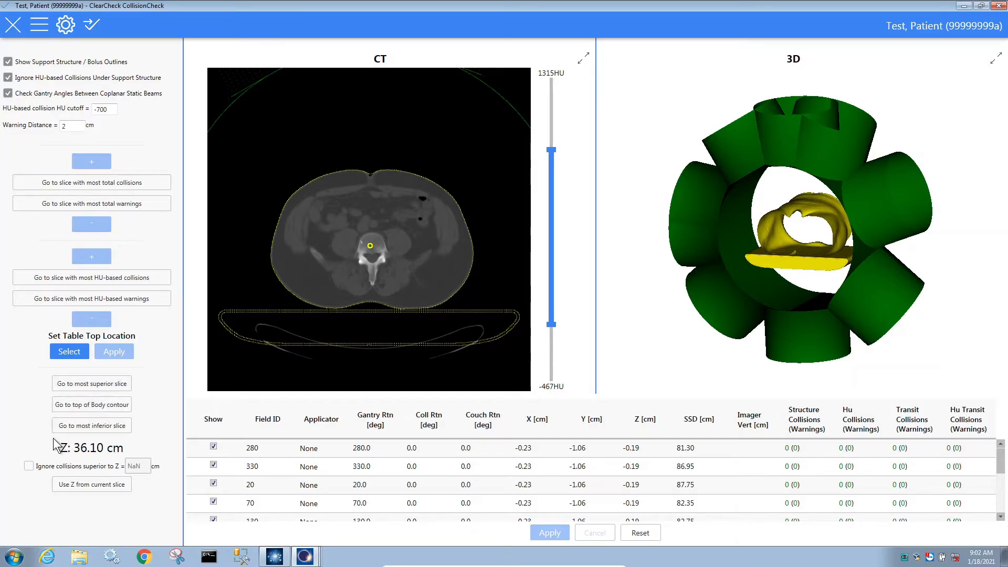
click(29, 466)
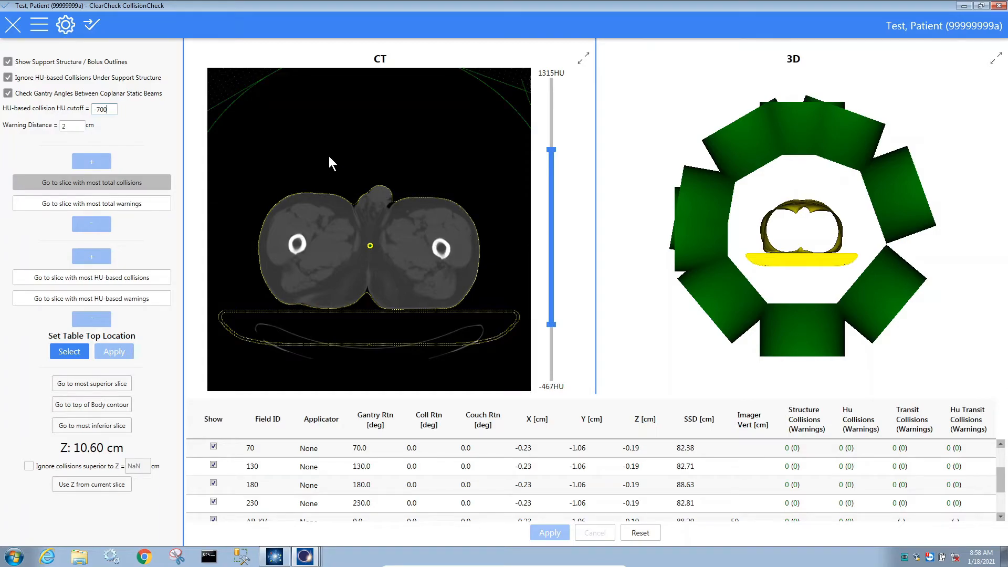
Step: Send the collision results to ClearCheck and import the Prostate IMRT verification plan of the QA course from Portal Dosimetry
click(91, 28)
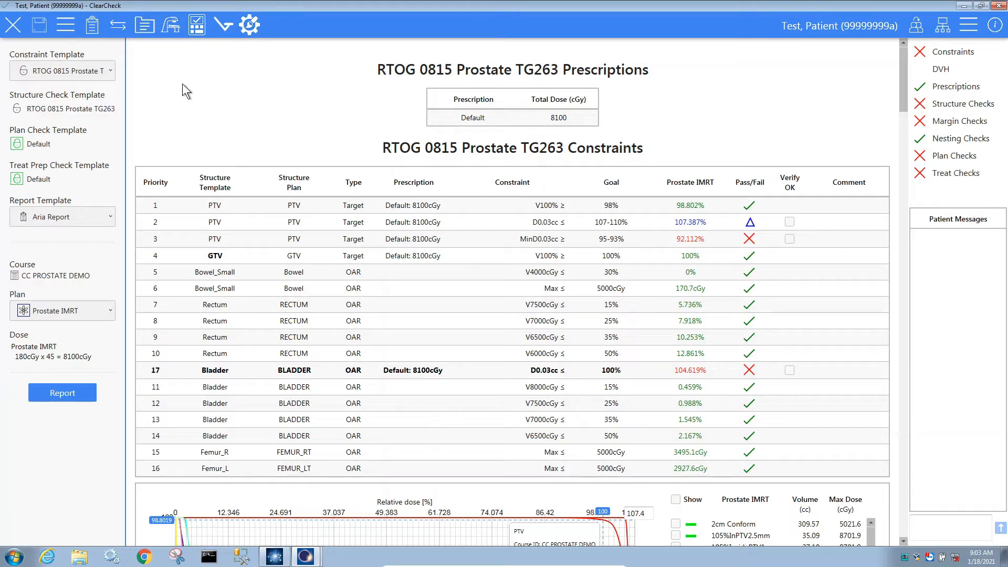
click(224, 29)
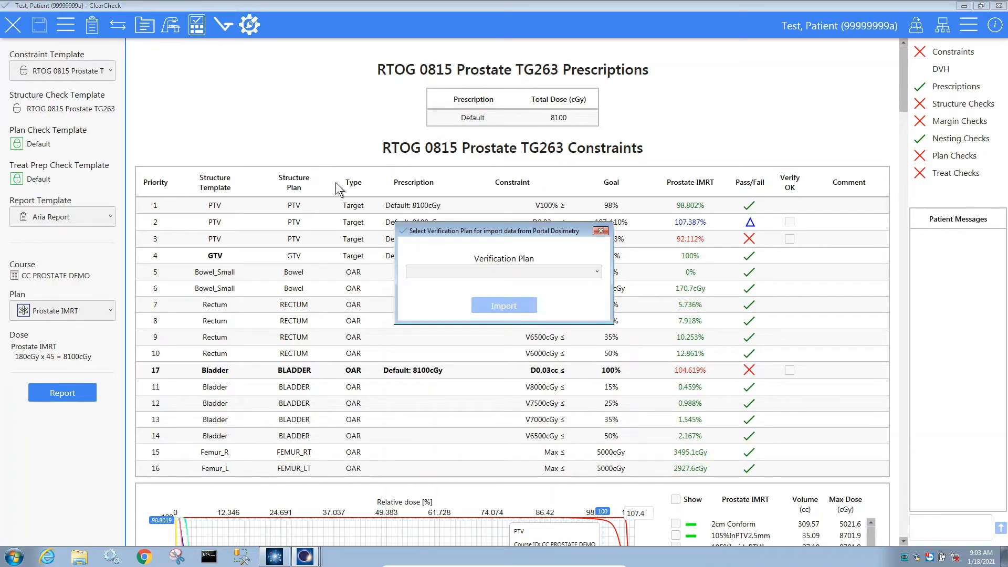
click(508, 277)
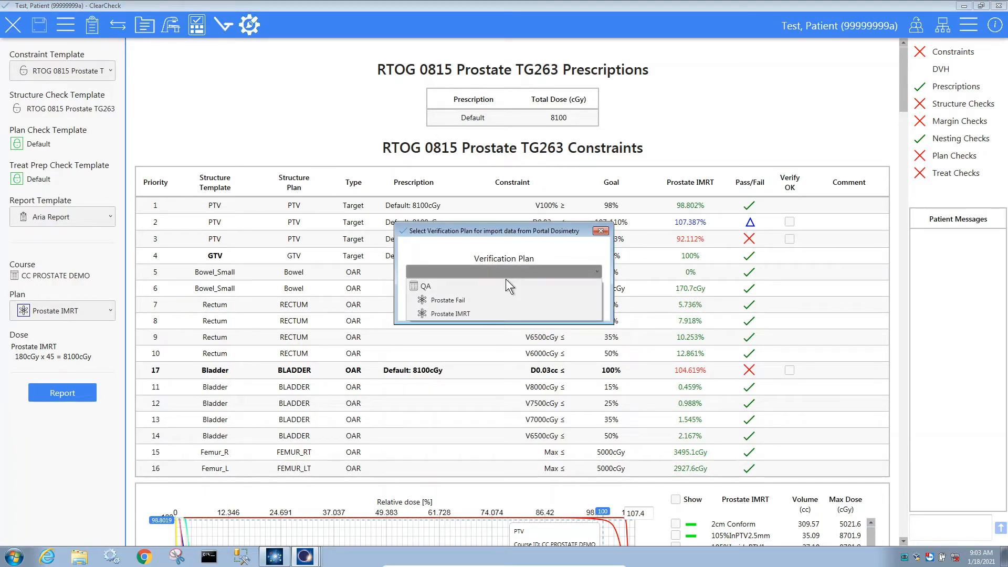
click(496, 317)
click(507, 308)
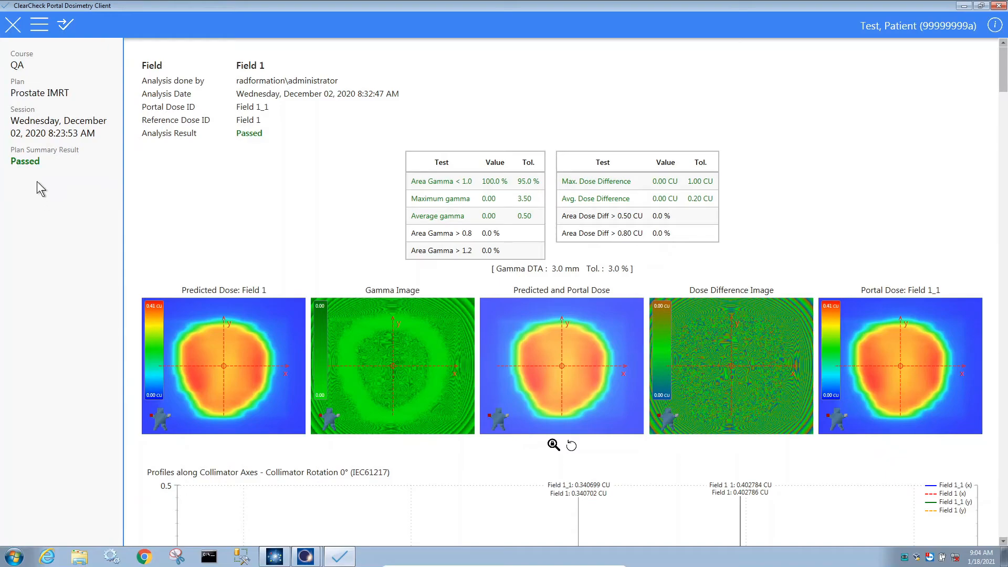
Step: Review the Portal Dosimetry gamma analyses, dose images and profiles of the Prostate IMRT verification fields
scroll(237, 151, down, 5)
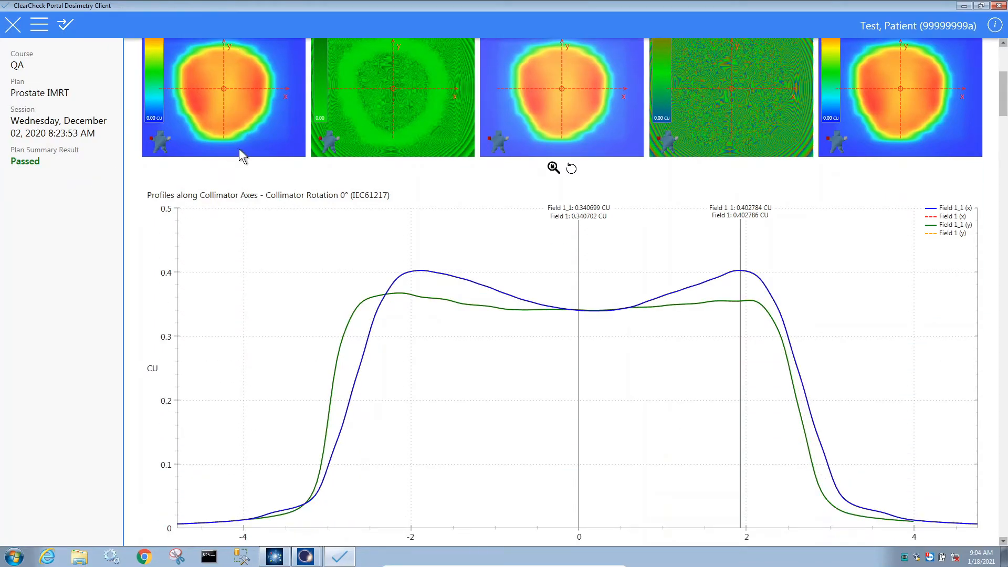
scroll(239, 149, down, 2)
scroll(239, 149, down, 8)
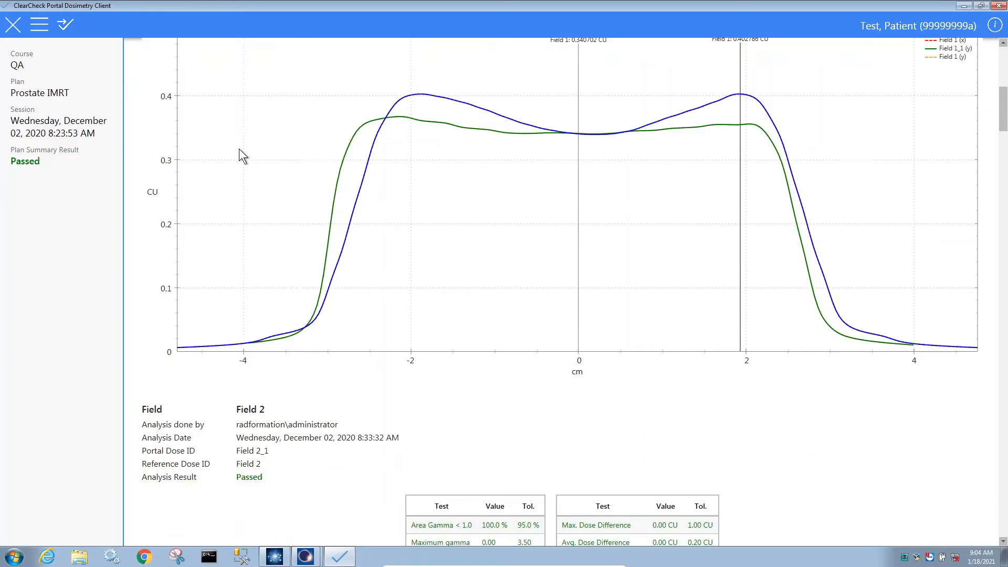
scroll(239, 149, down, 20)
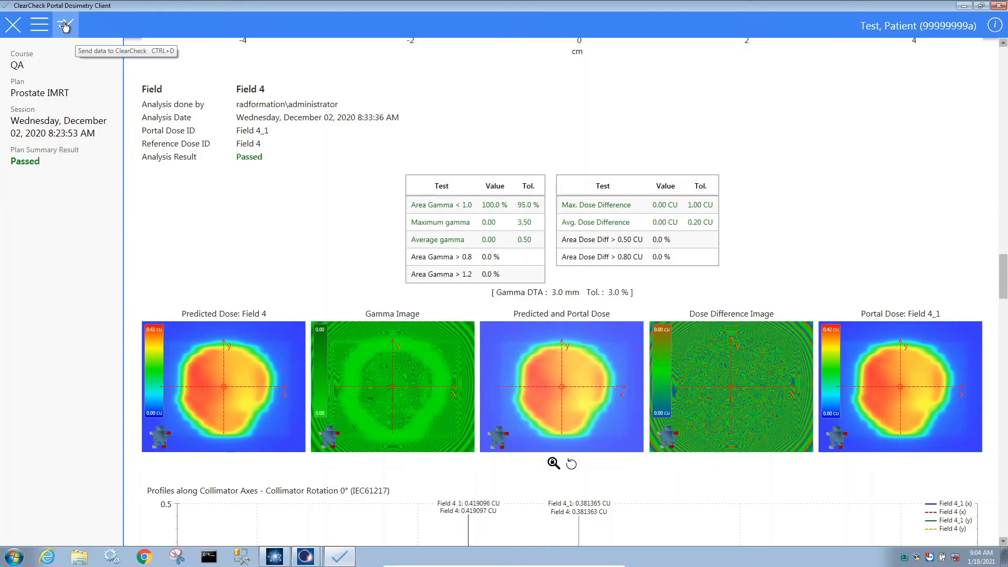
Step: Send the Portal Dosimetry results to ClearCheck, generate the Prostate IMRT plan report and open its cover page notes for entry
click(65, 26)
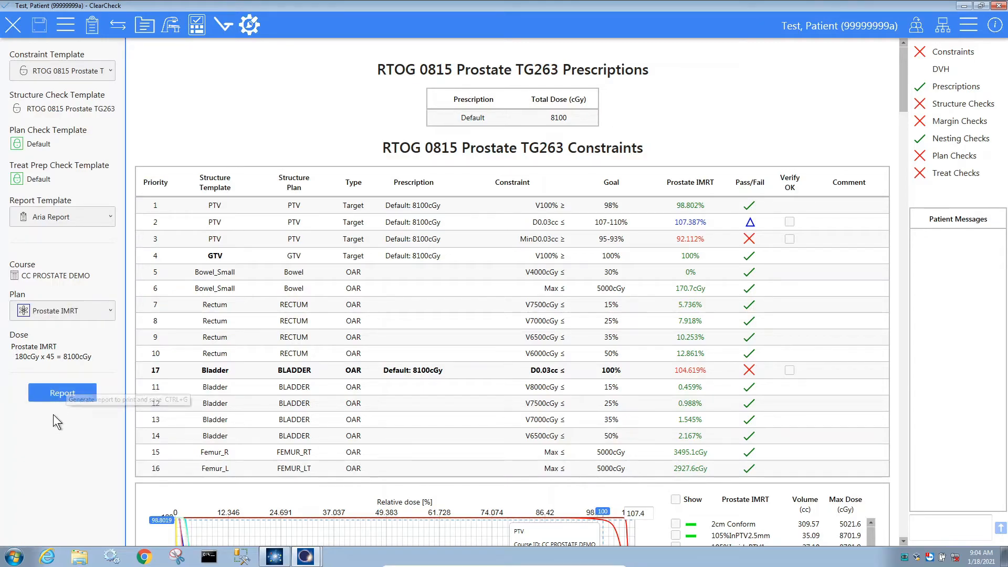
click(62, 394)
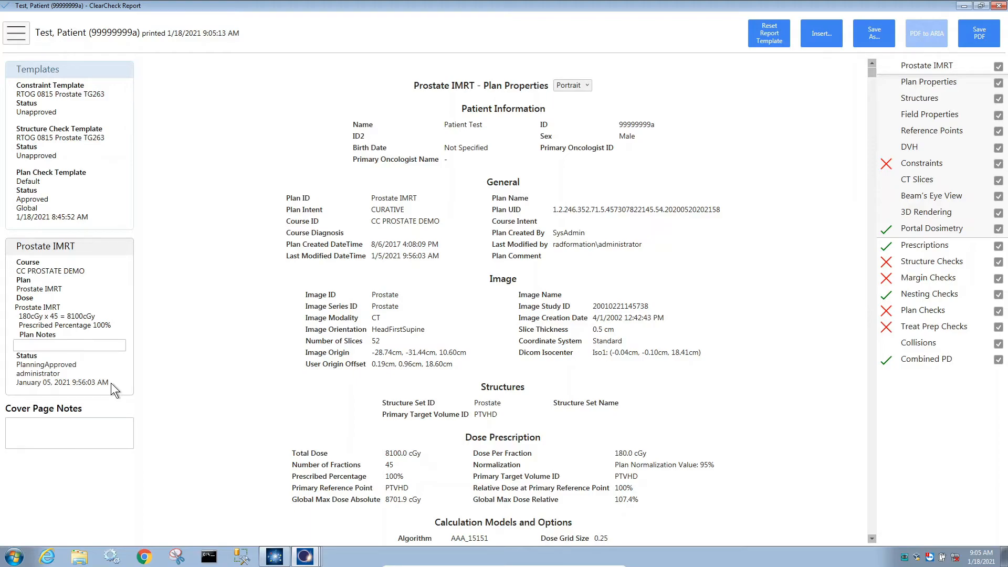
click(58, 427)
Step: Review the report's plan properties and setup information, including the available starting points for the couch shifts to Isocenter 1
scroll(767, 125, down, 3)
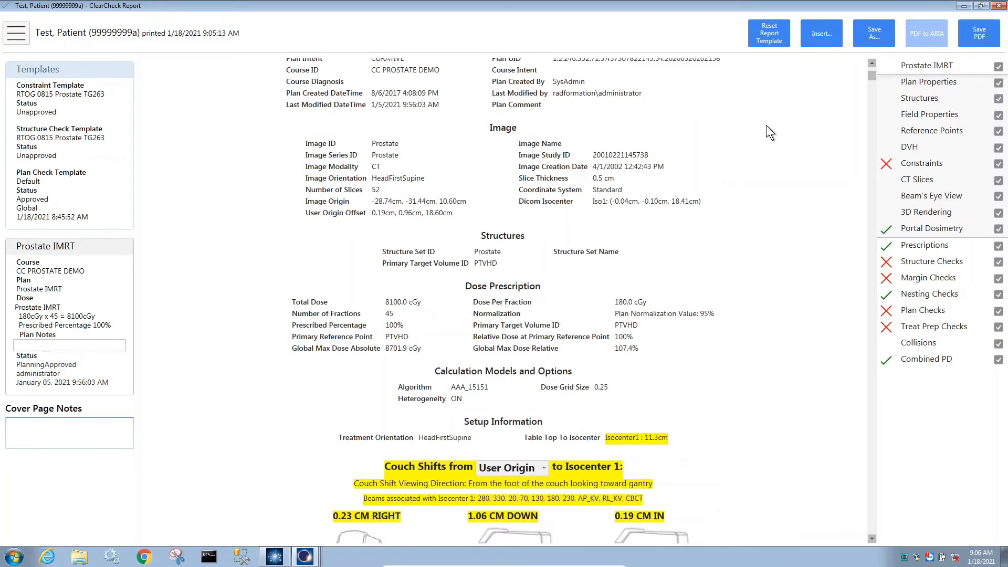
scroll(767, 125, down, 5)
scroll(766, 125, down, 3)
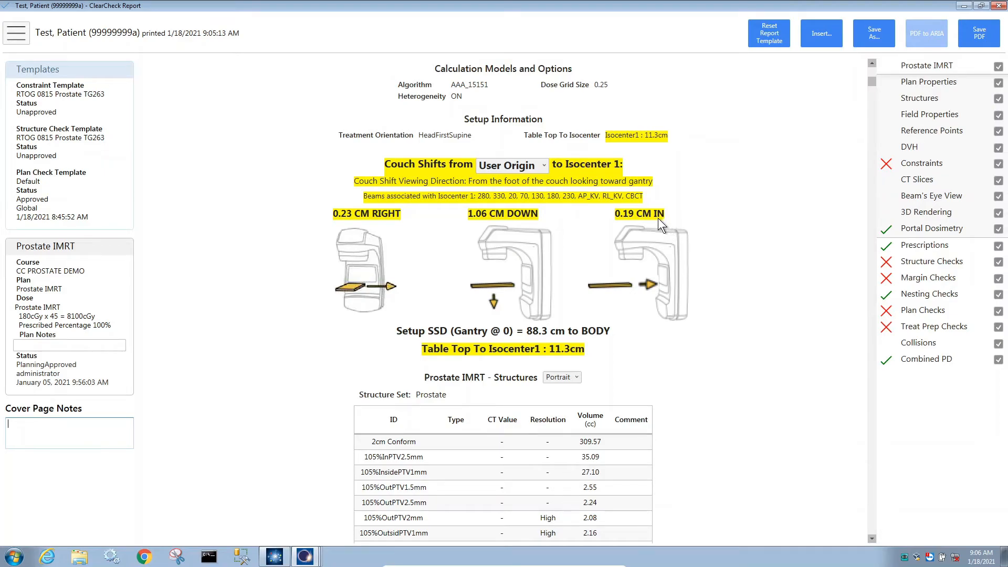
click(502, 167)
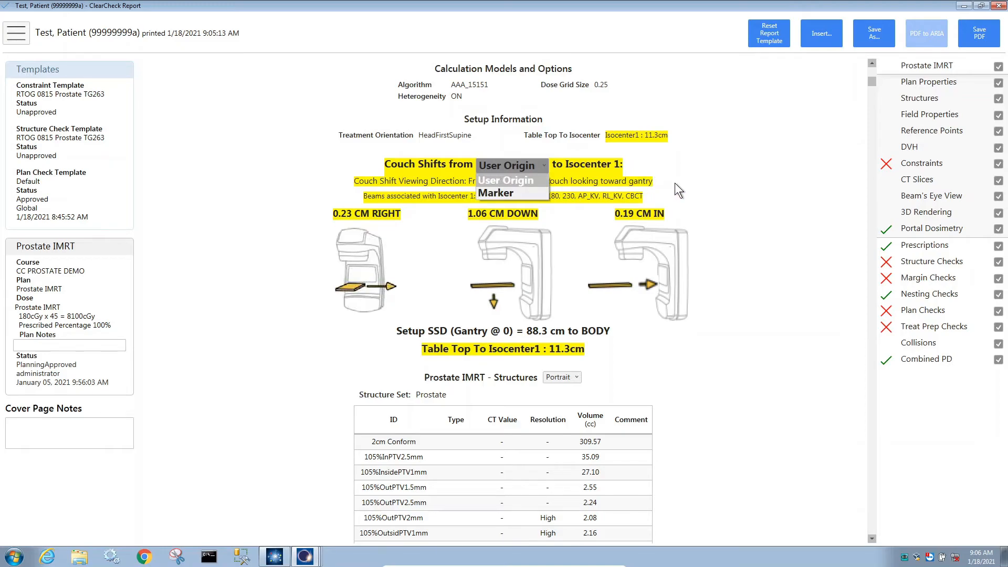
click(513, 168)
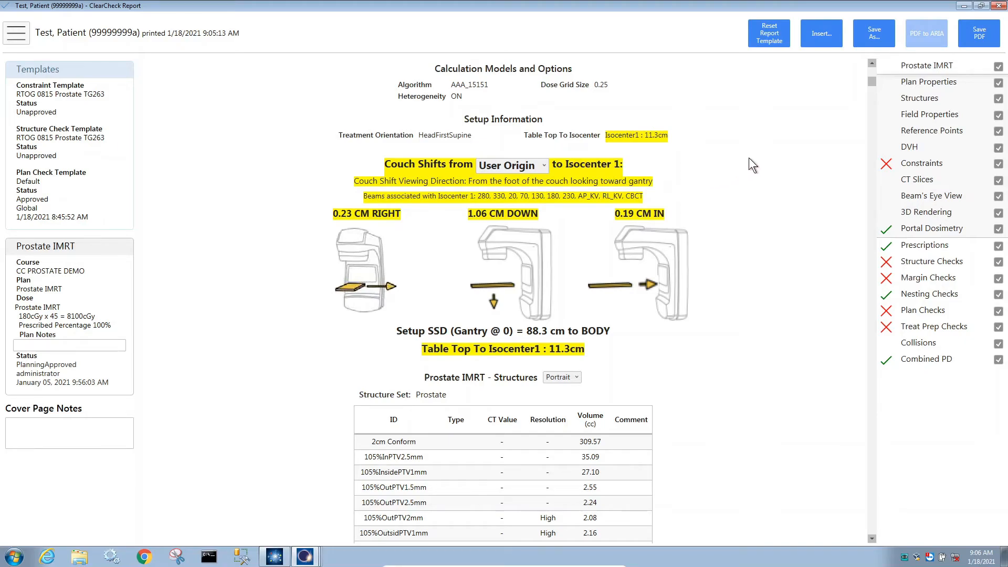
Step: Review the report's structures table, field properties including the setup fields, and the DVH with its structure statistics
scroll(749, 158, down, 2)
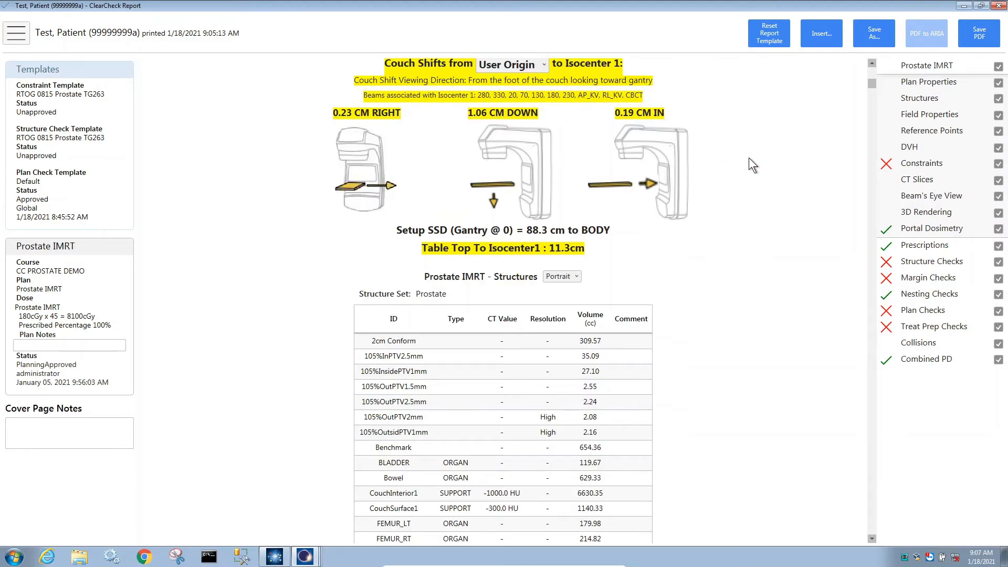
scroll(748, 158, down, 5)
scroll(757, 205, down, 4)
scroll(768, 199, down, 2)
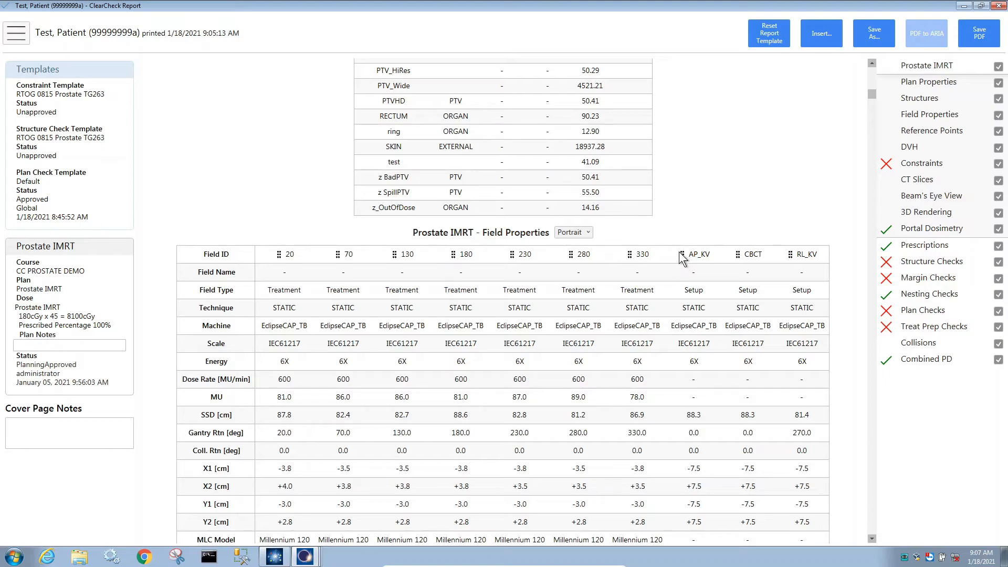
drag(683, 257, 802, 152)
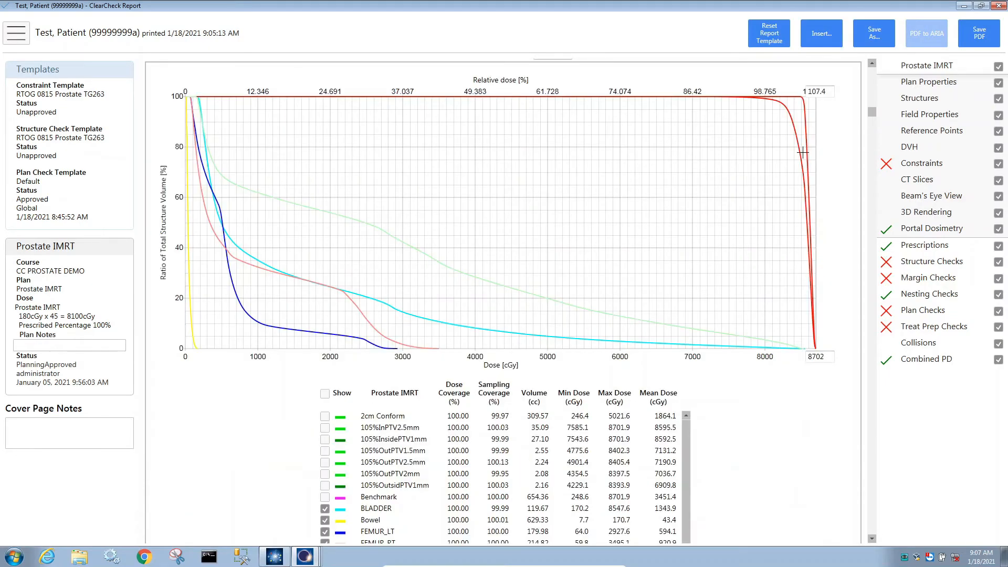
scroll(803, 152, up, 6)
scroll(802, 152, down, 6)
scroll(737, 212, down, 3)
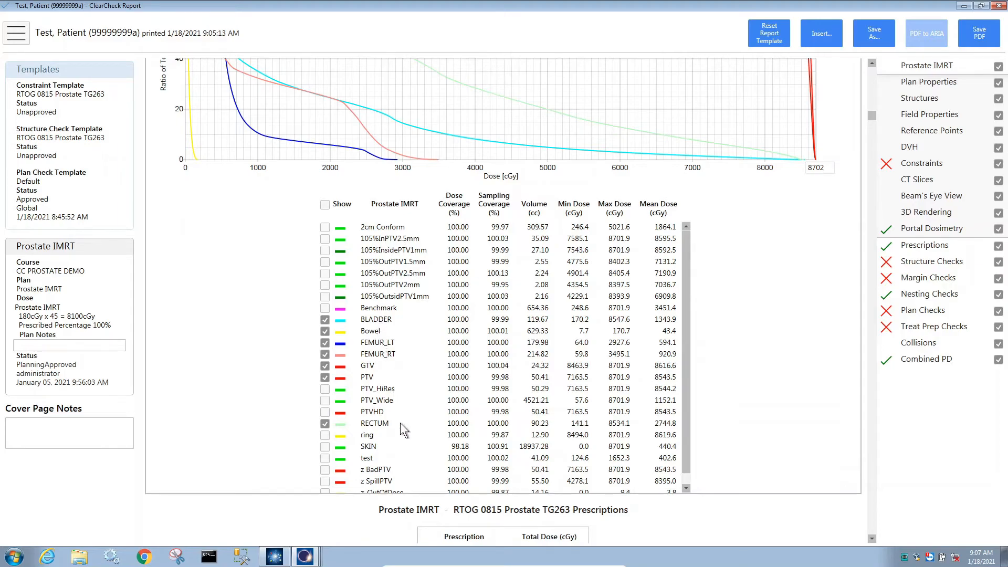
Step: Examine the report's RTOG 0815 Prostate TG263 prescription and constraints, and the transverse isocenter CT slice with its isodose settings
scroll(806, 368, down, 4)
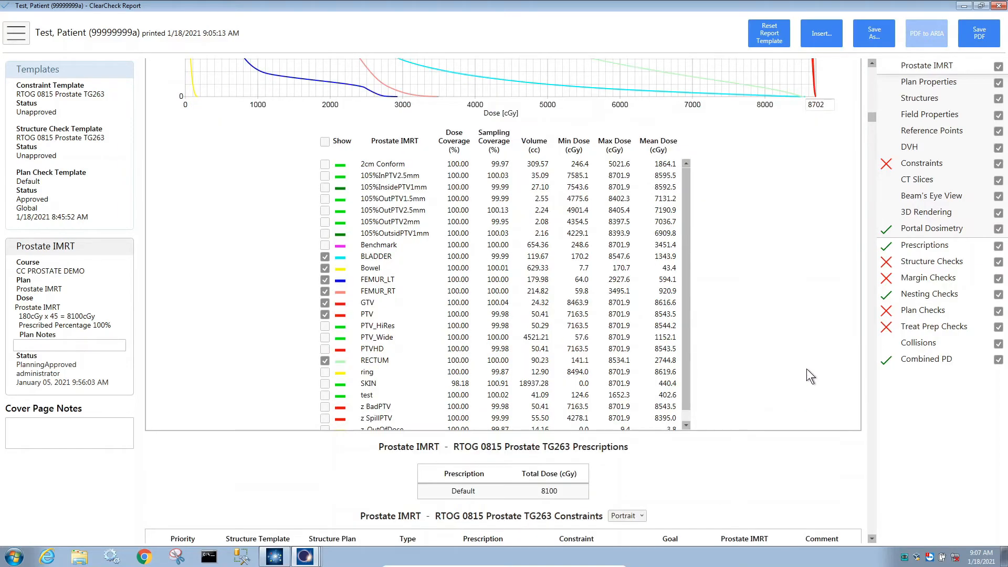
scroll(806, 369, down, 6)
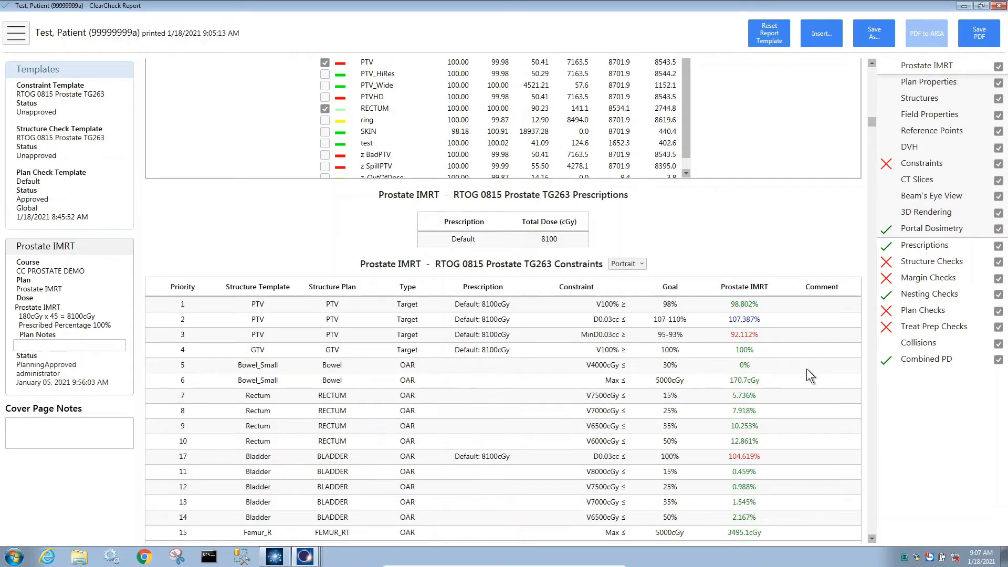
scroll(806, 368, up, 3)
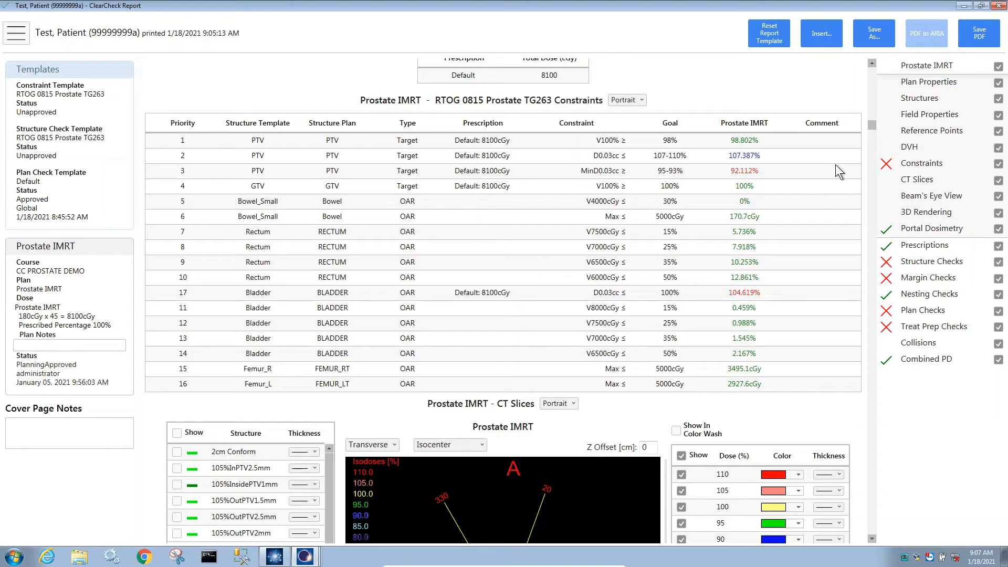
scroll(836, 165, down, 4)
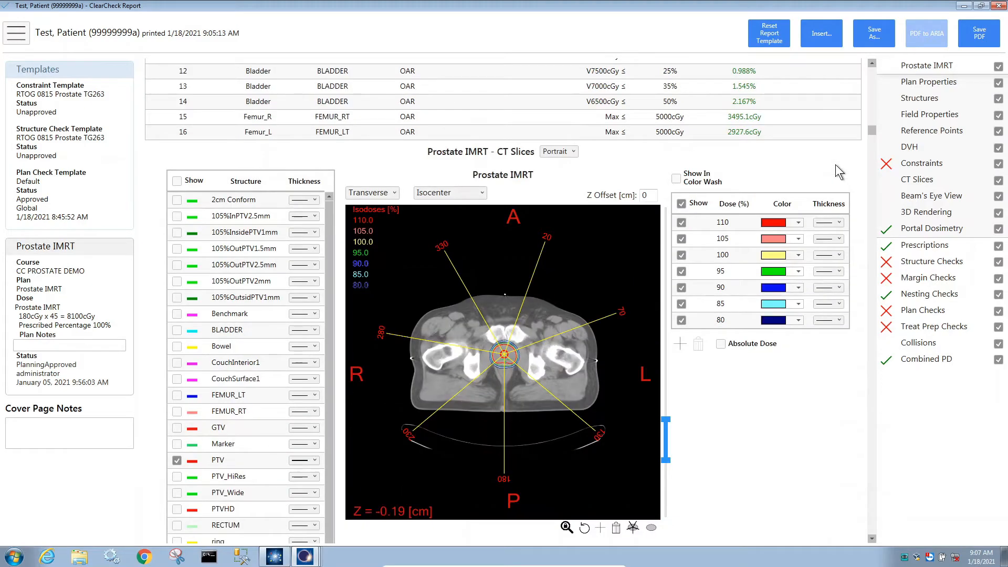
scroll(836, 172, down, 1)
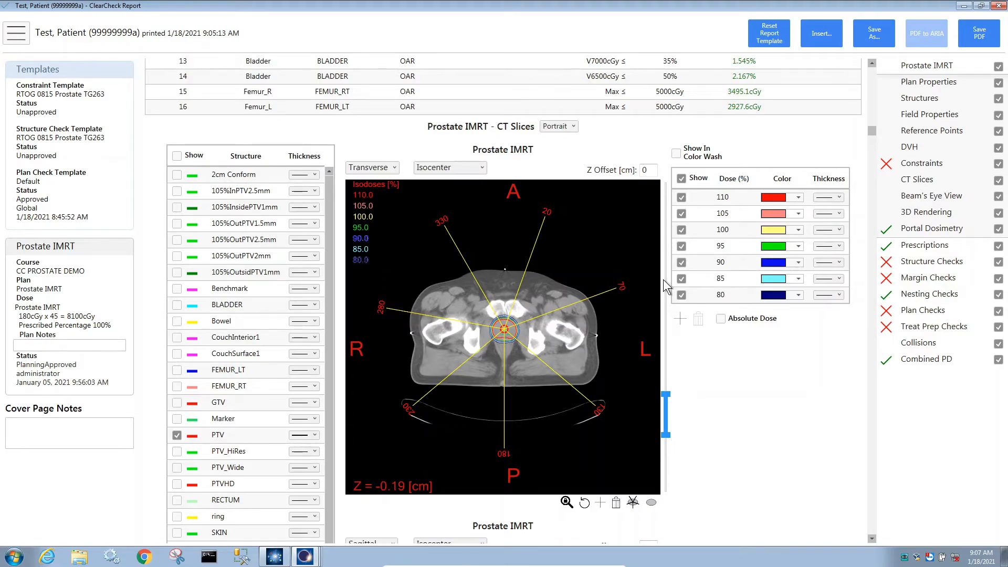
scroll(663, 280, down, 2)
scroll(663, 279, down, 2)
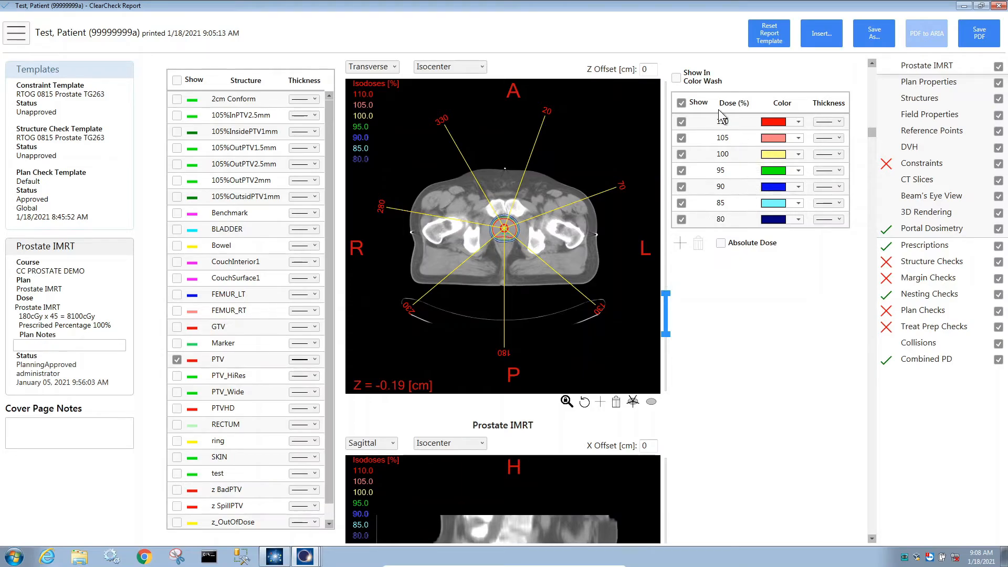
Step: Toggle absolute dose on and off, and show the GTV in the CT slices with the thickest contour line
click(721, 246)
click(721, 244)
click(177, 327)
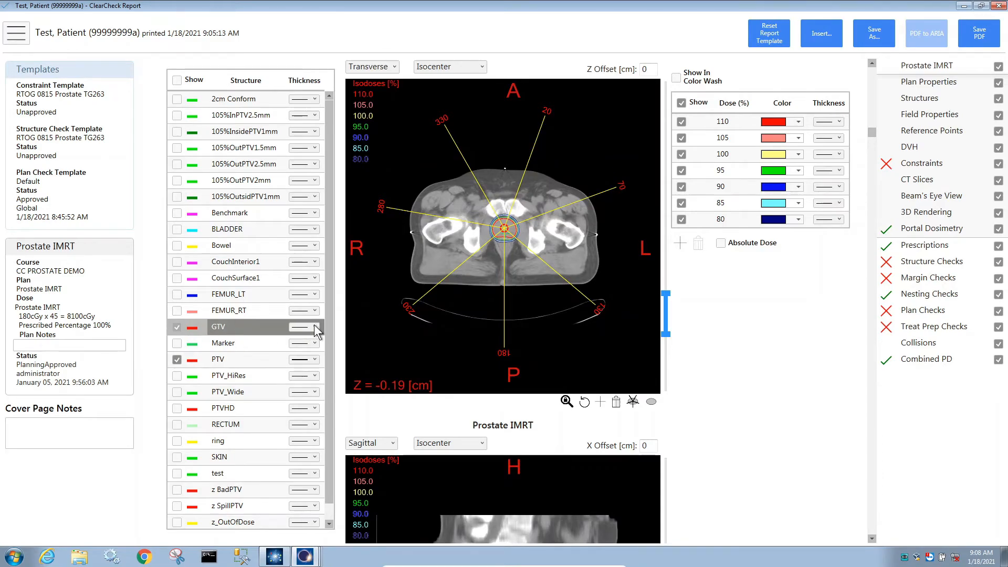
click(314, 327)
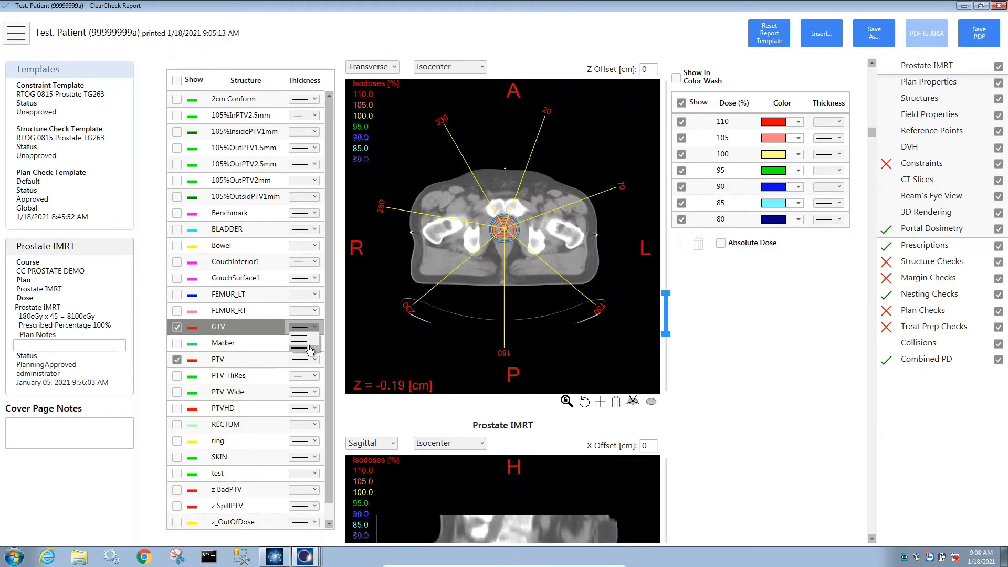
click(304, 348)
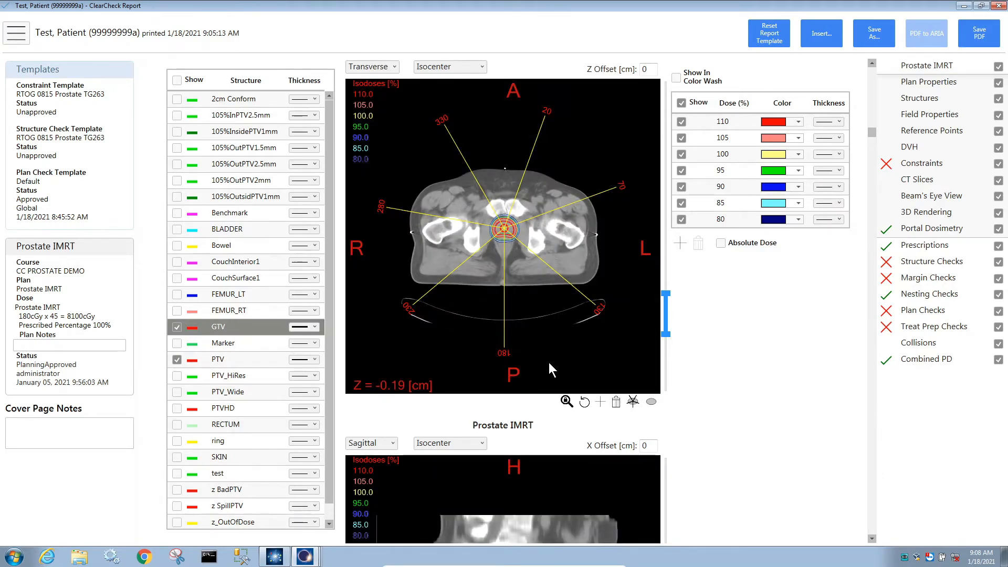
Step: Hide the beam lines in the transverse isocenter slice and enlarge the image around the target
click(632, 400)
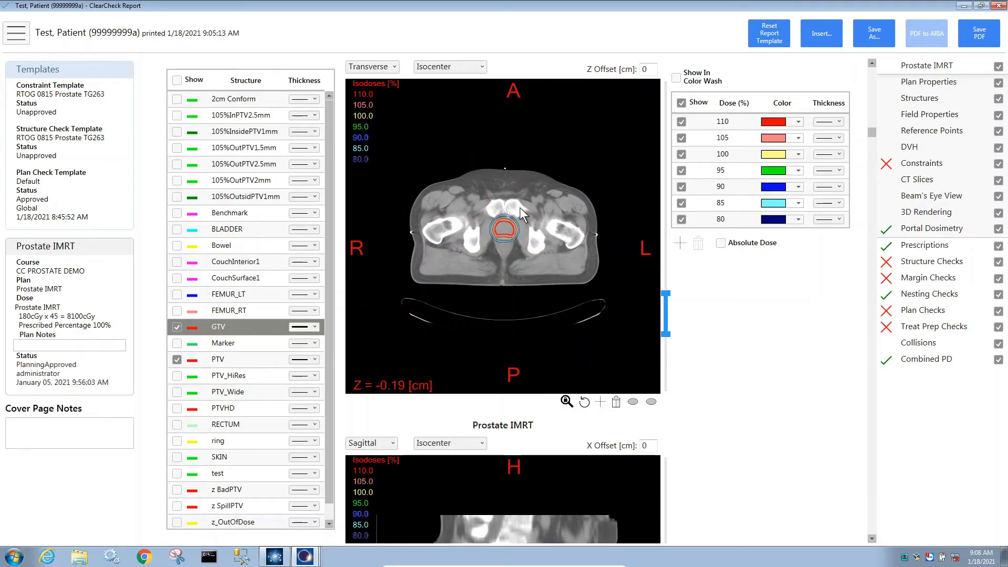
scroll(519, 207, up, 2)
scroll(520, 207, up, 2)
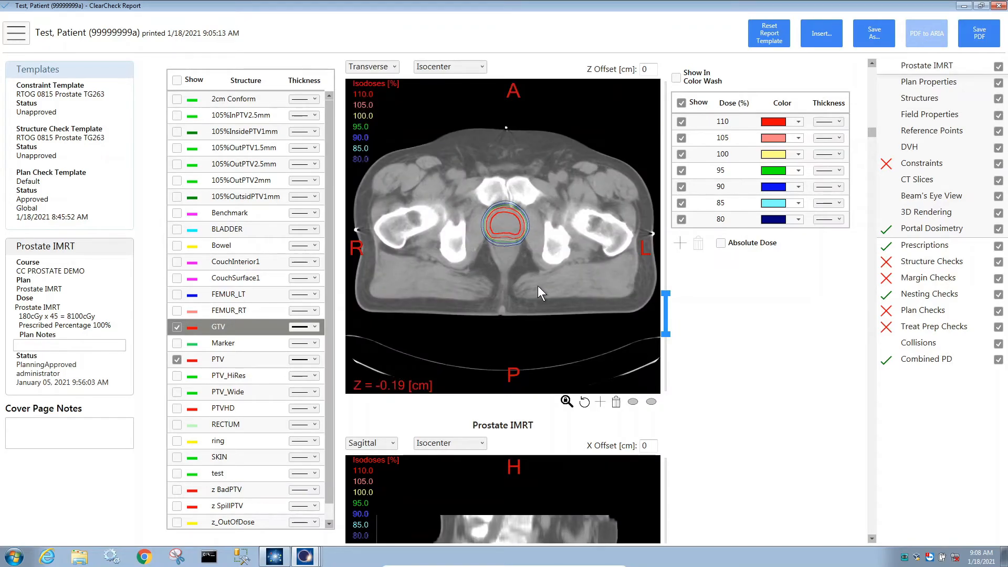
Step: Review the sagittal and coronal isocenter slices, the transverse user origin slice and the Max Dose three-view slices in the report
scroll(538, 286, down, 3)
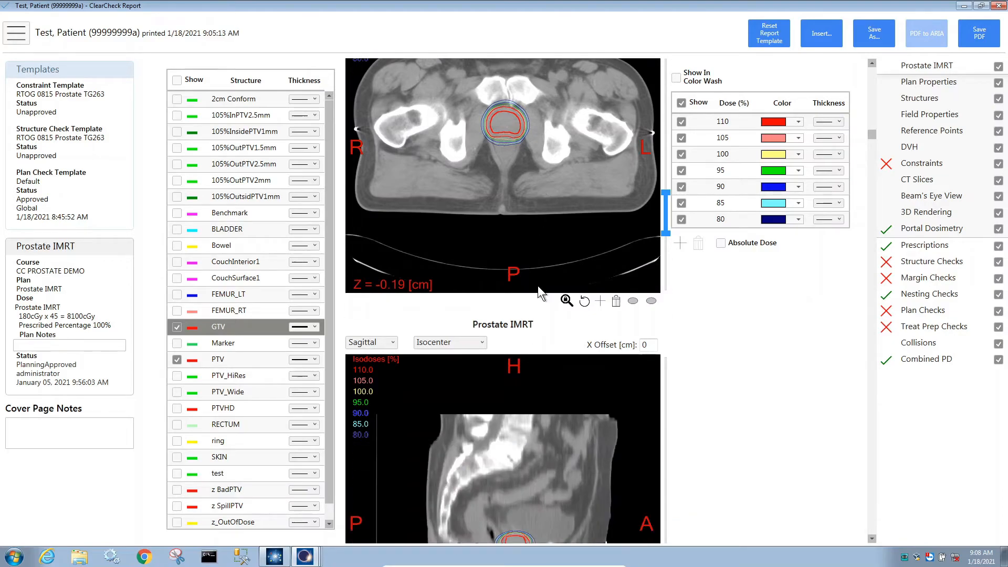
scroll(609, 258, down, 5)
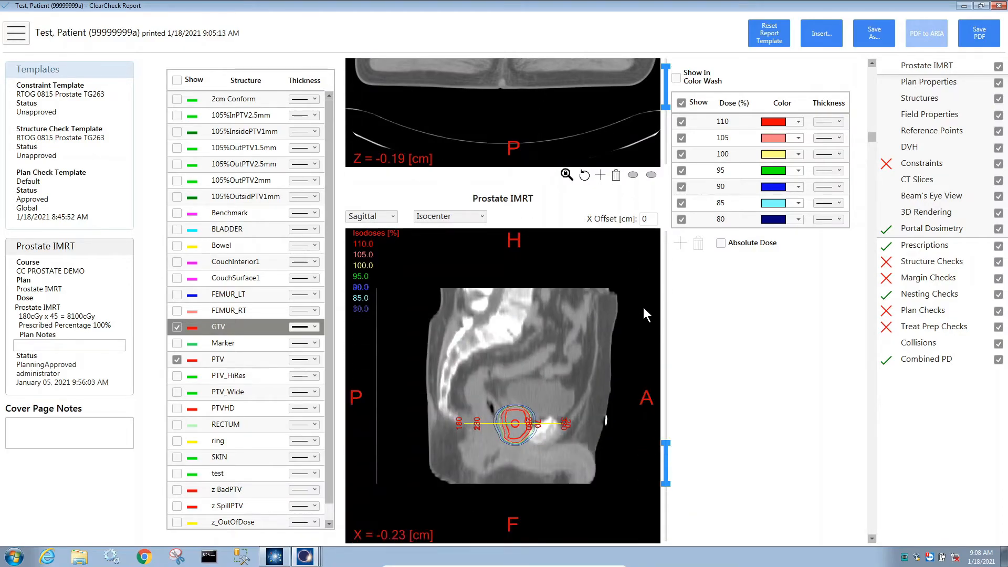
scroll(651, 327, down, 2)
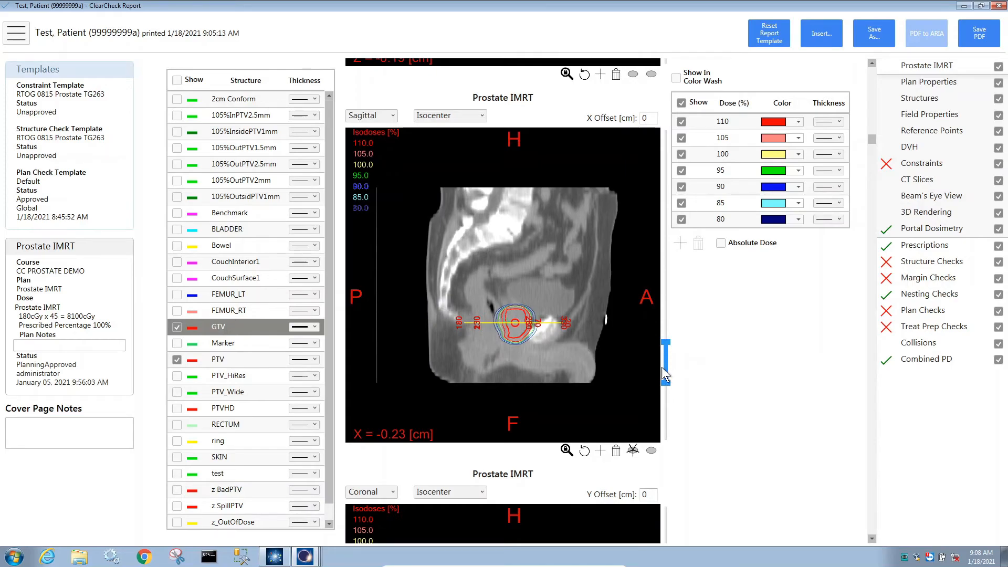
scroll(665, 374, down, 8)
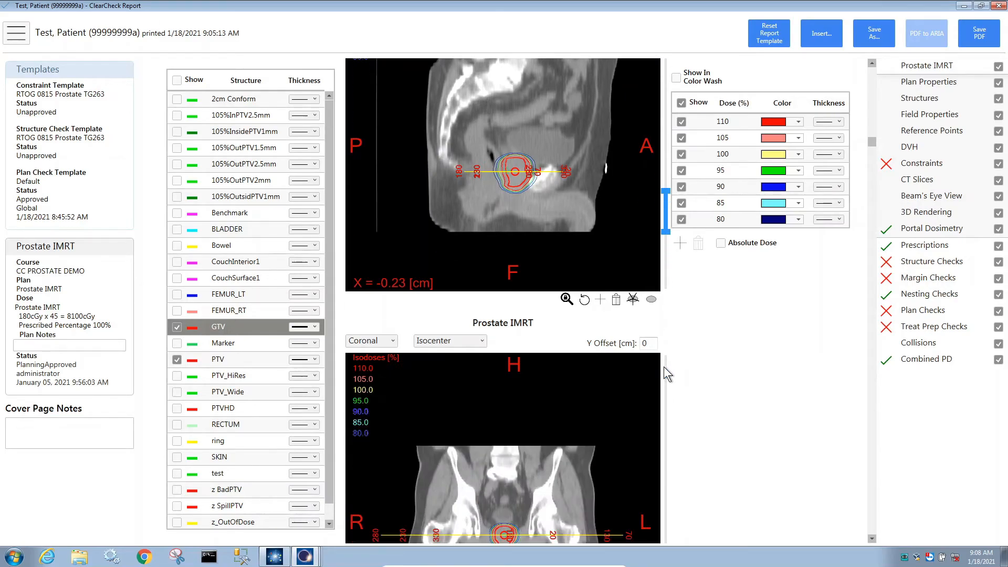
scroll(664, 368, down, 8)
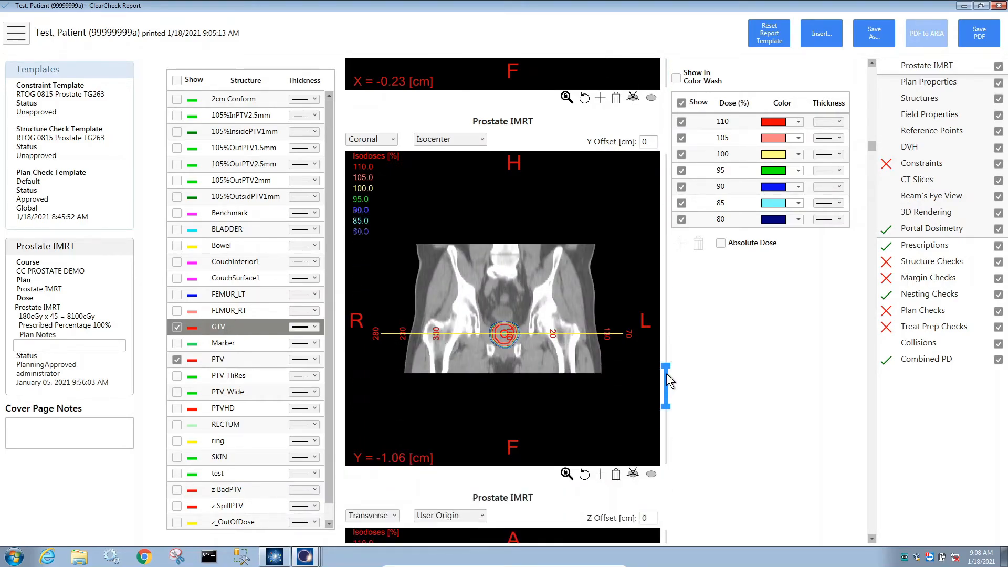
scroll(666, 373, down, 8)
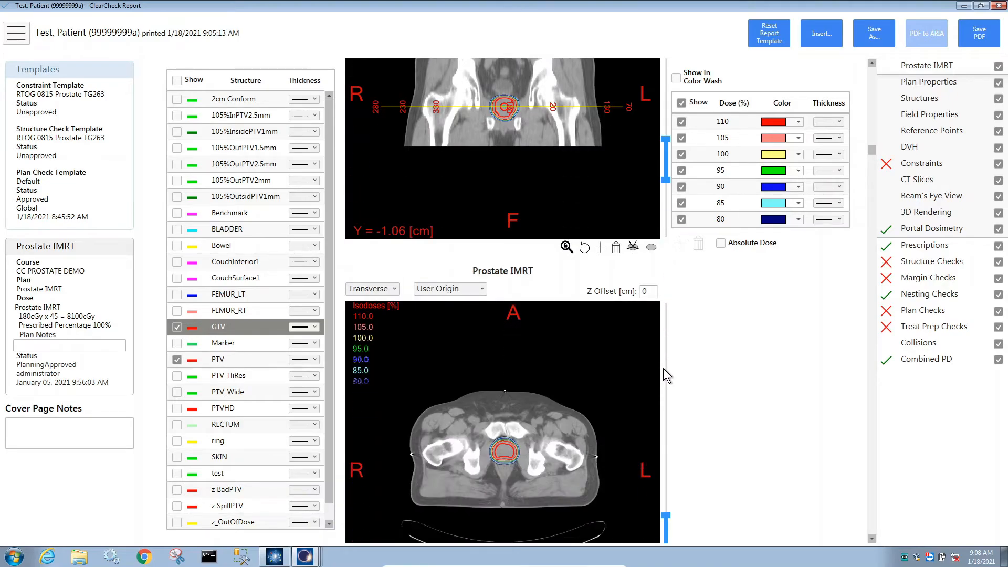
scroll(663, 367, down, 4)
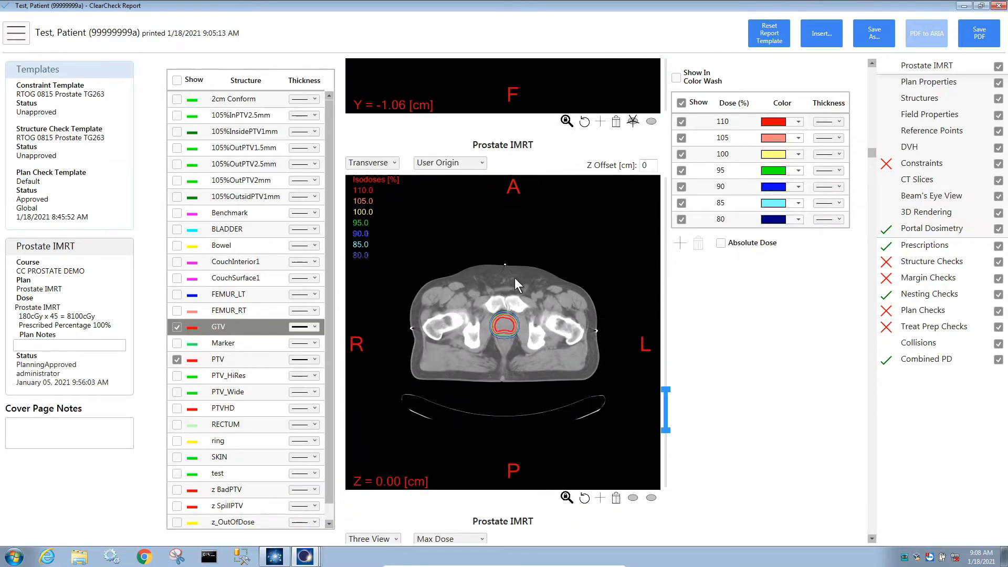
scroll(533, 330, down, 9)
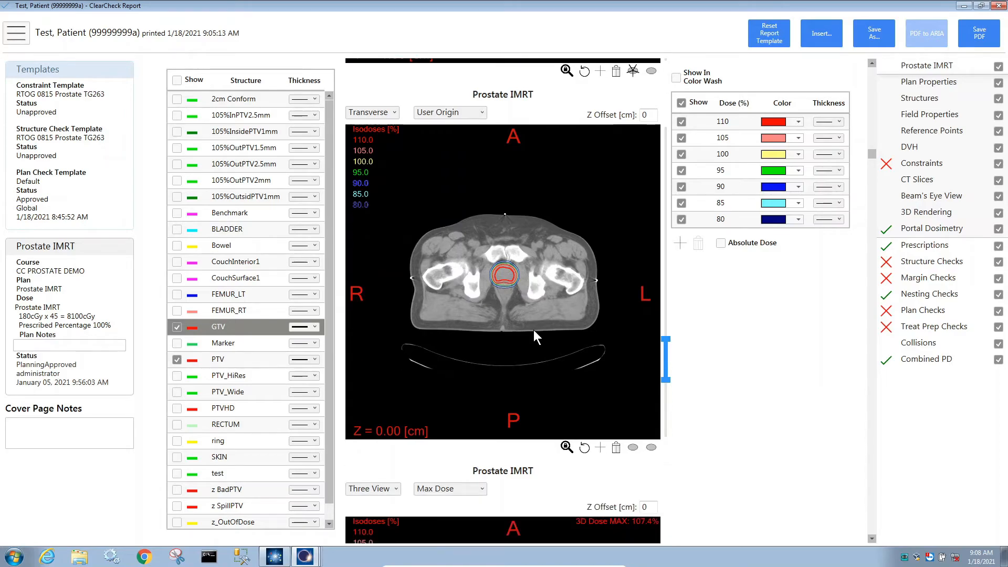
scroll(532, 332, down, 6)
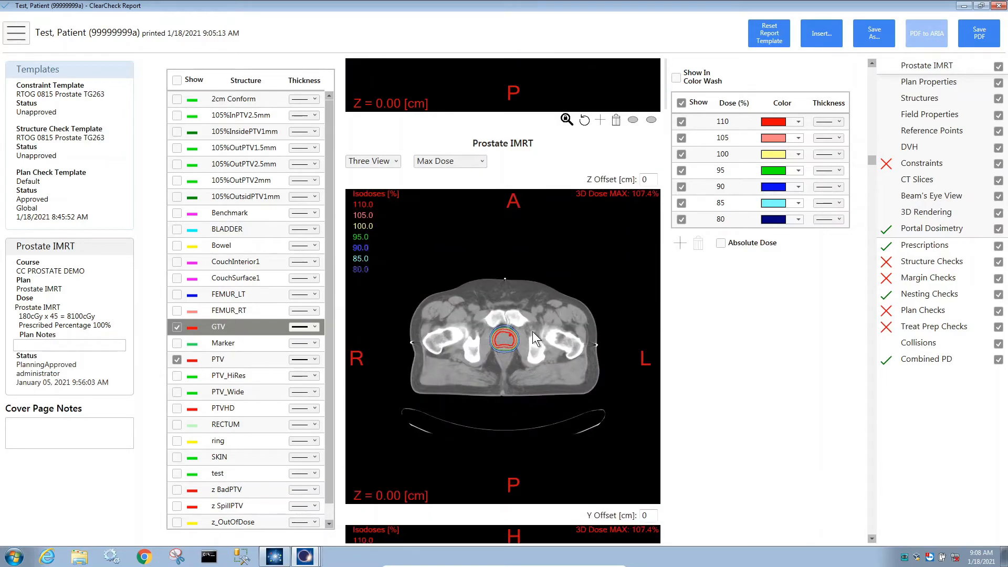
scroll(532, 332, down, 8)
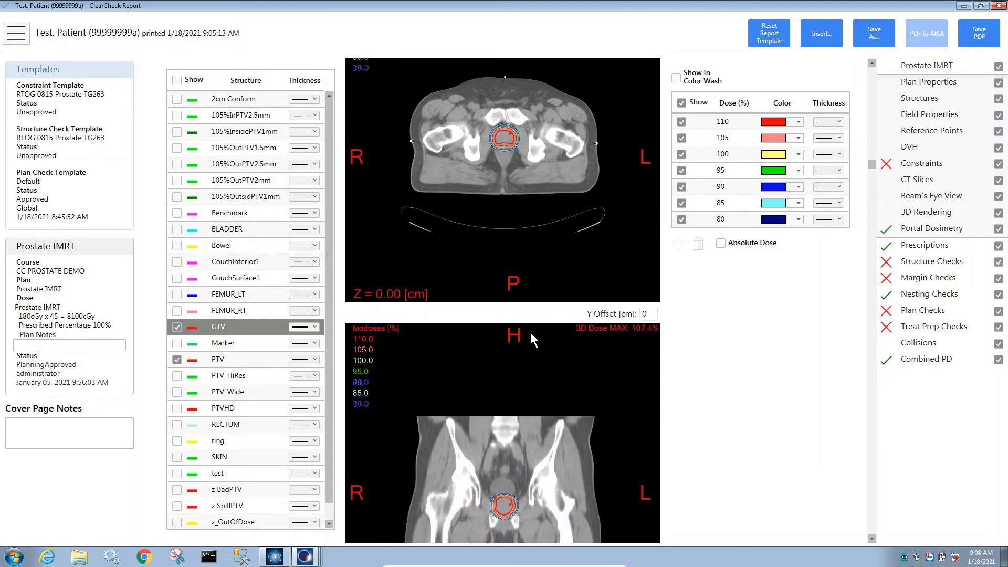
scroll(531, 332, down, 9)
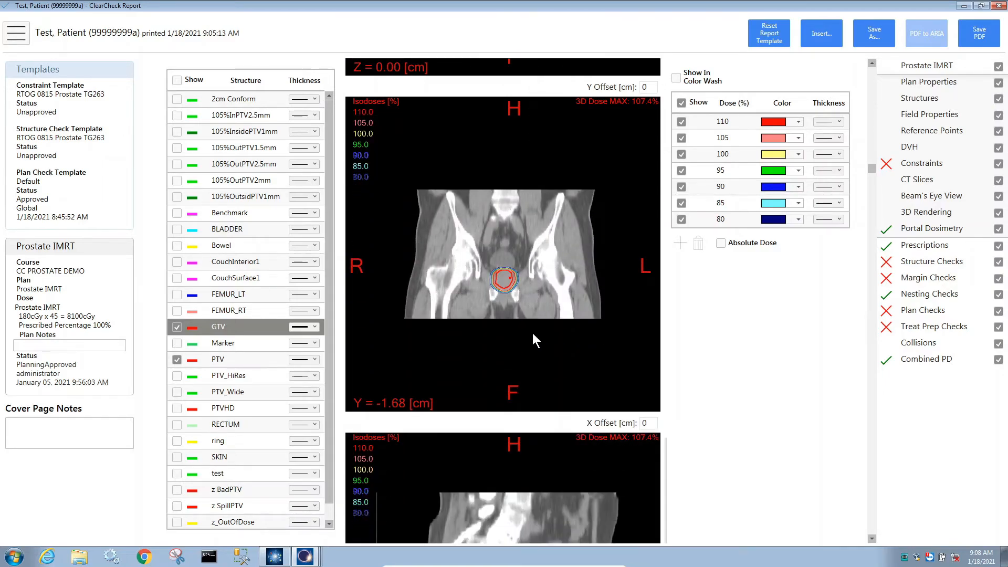
scroll(536, 331, down, 8)
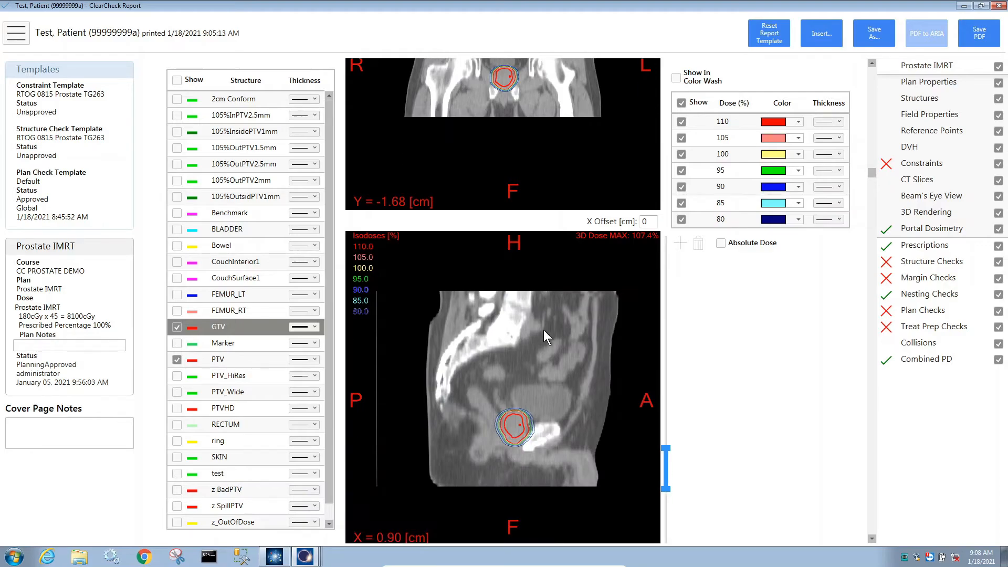
scroll(544, 331, down, 5)
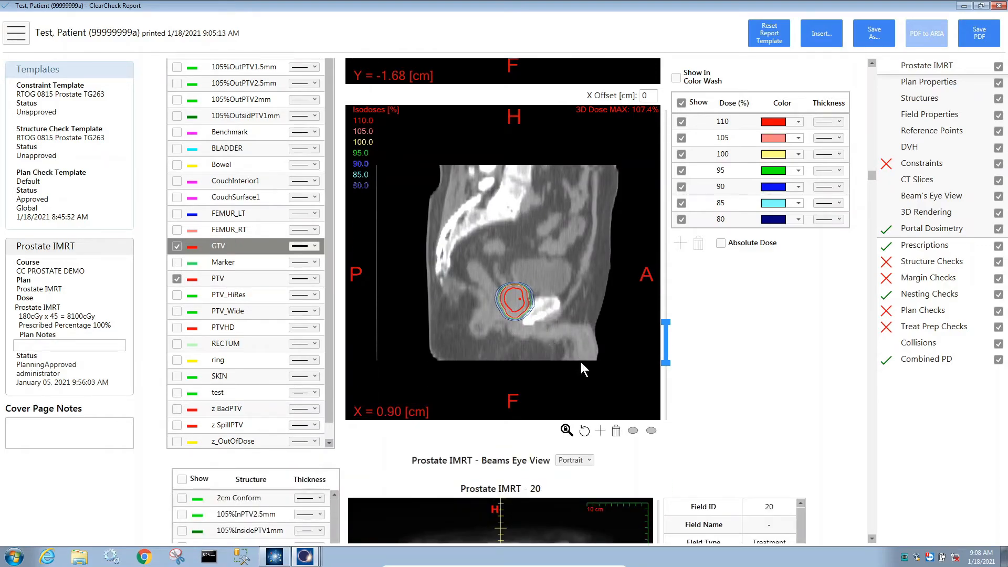
Step: Add a CT slice block to the report showing Transverse 3x slices by Isodose Level at 50%
click(598, 430)
scroll(577, 399, down, 6)
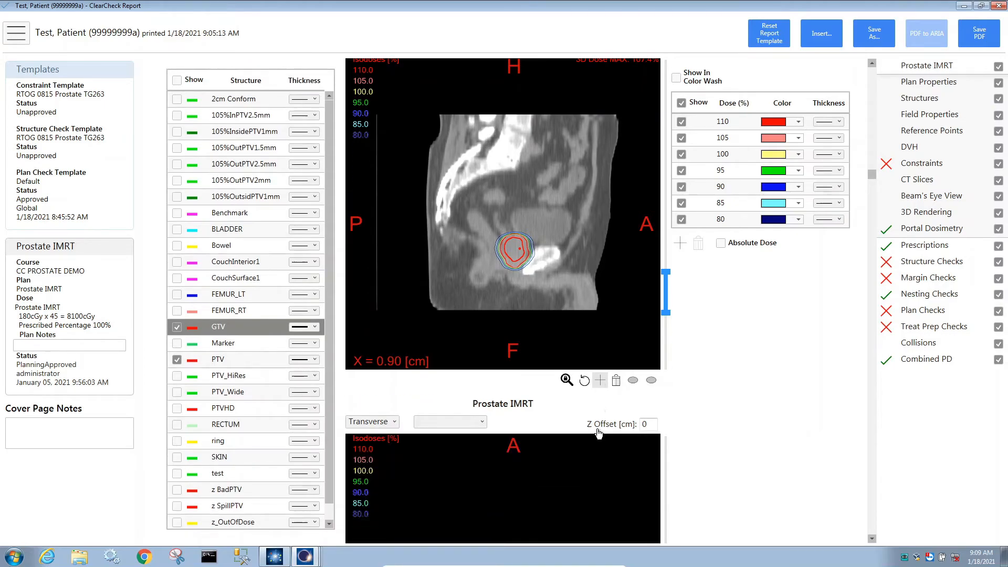
click(374, 322)
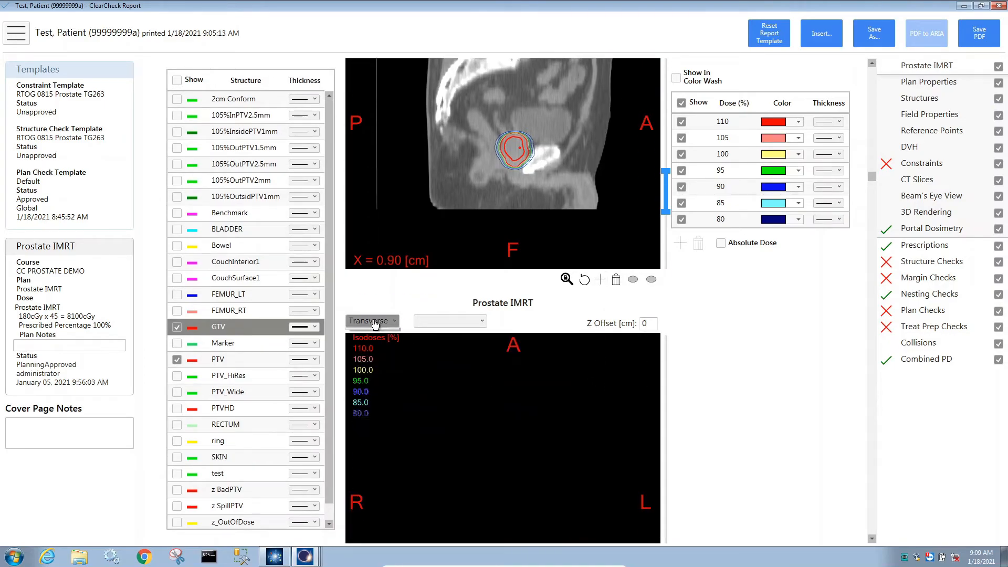
click(375, 378)
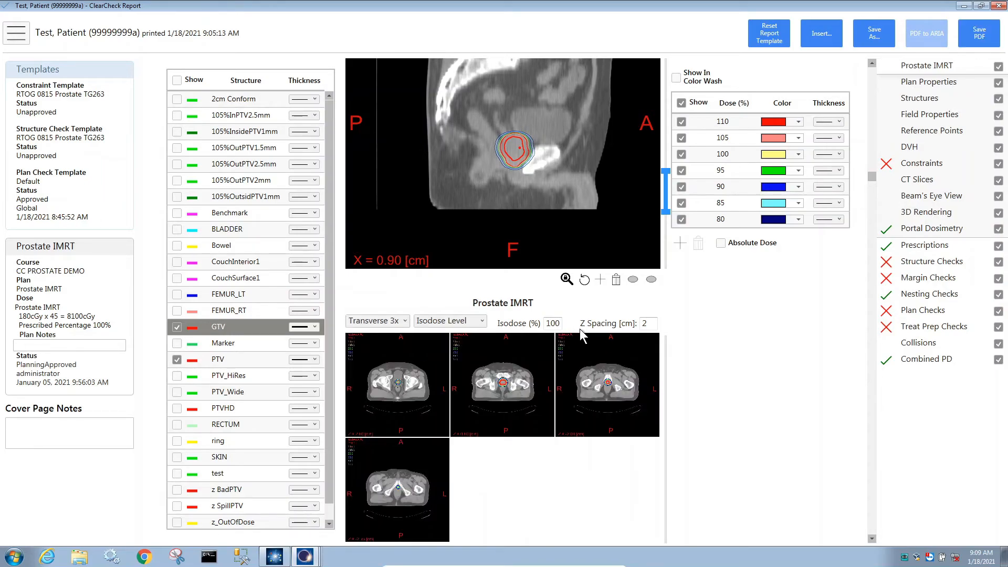
drag(561, 323, 512, 325)
text(50)
key(Return)
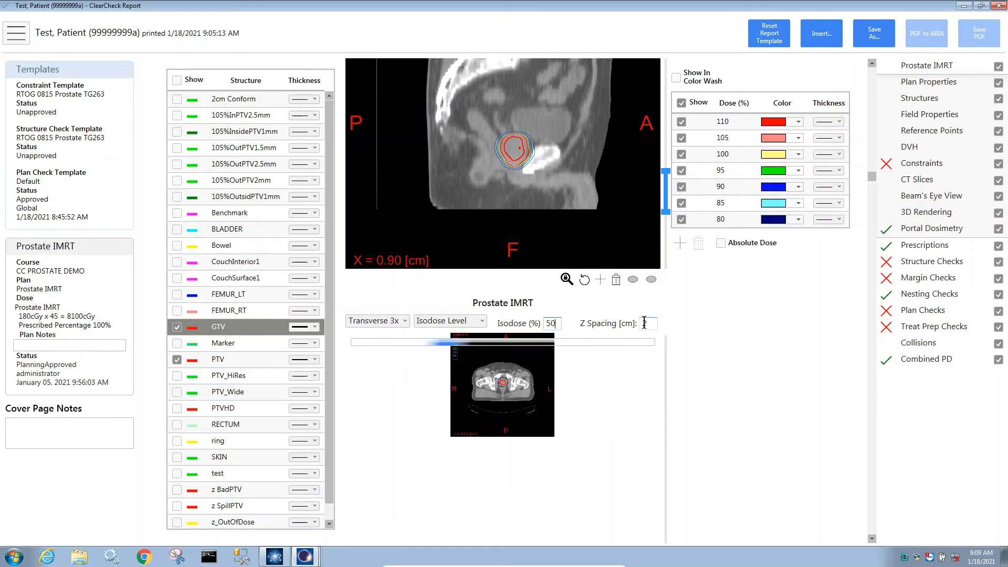
Step: Set the Z spacing of the transverse isodose slices to 0.5 cm and enlarge the slice images
drag(650, 323, 610, 326)
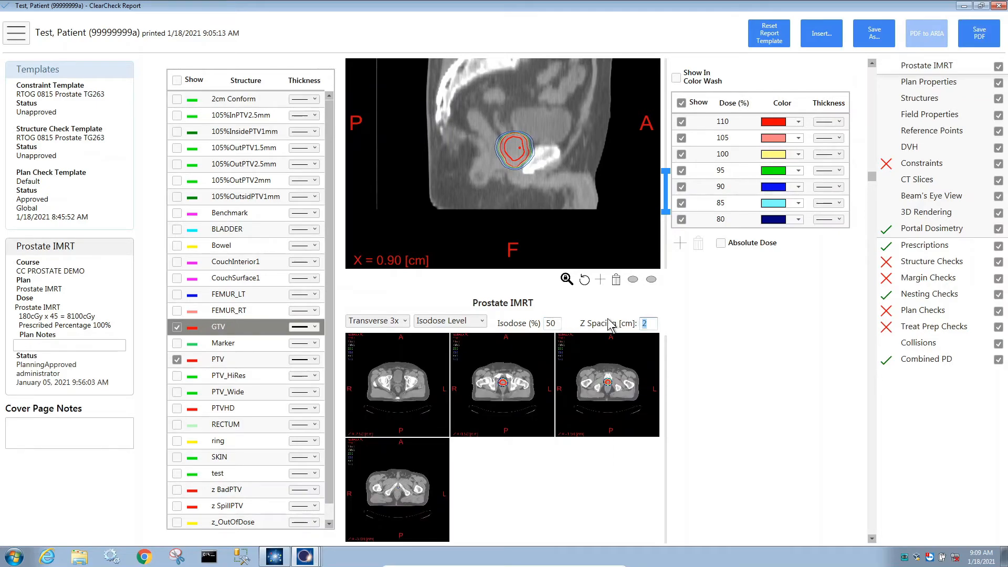
text(.5)
key(Return)
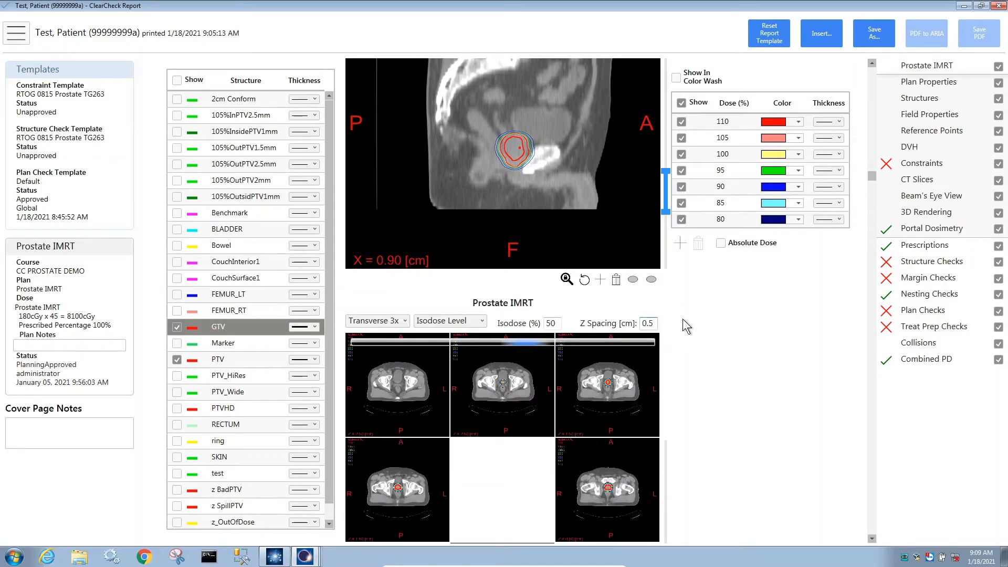
scroll(724, 353, down, 1)
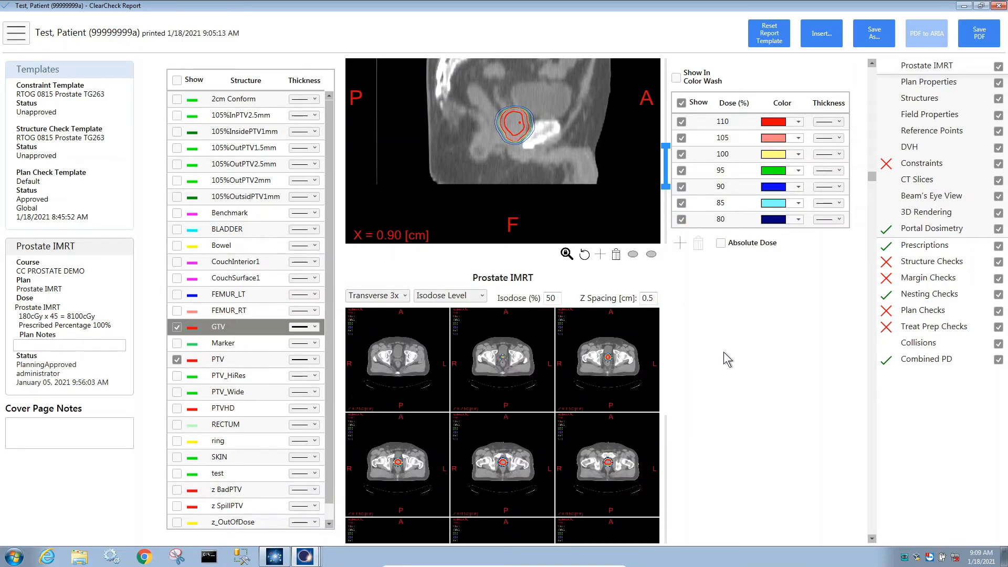
scroll(723, 351, down, 7)
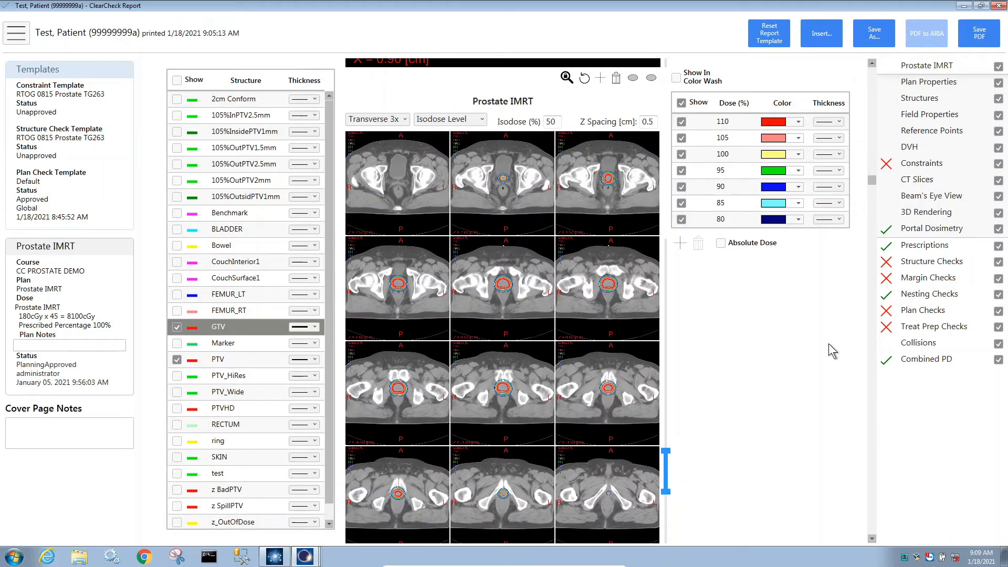
Step: Show the GTV and PTV contours in the report's Beam's Eye View images
scroll(829, 344, down, 2)
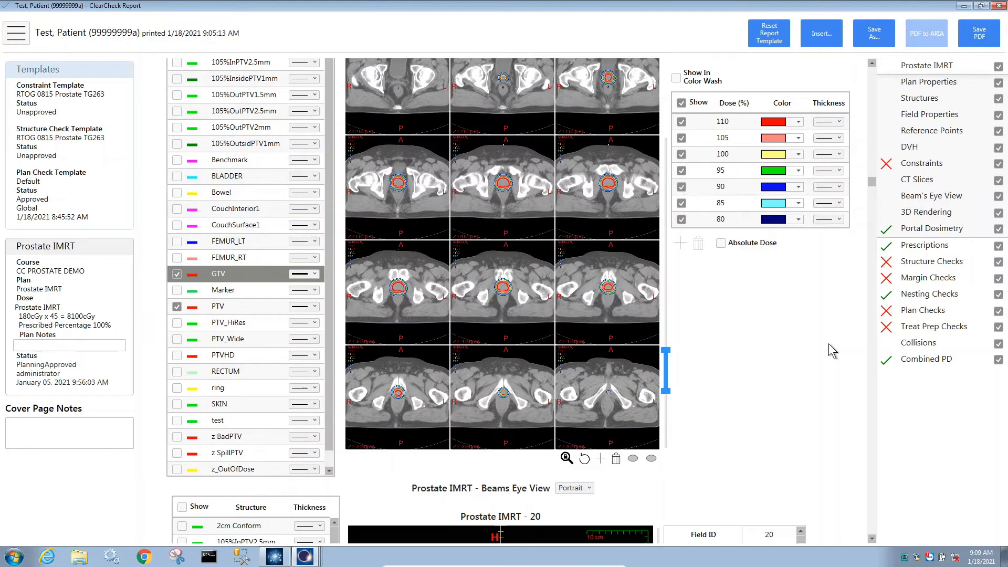
scroll(830, 341, down, 8)
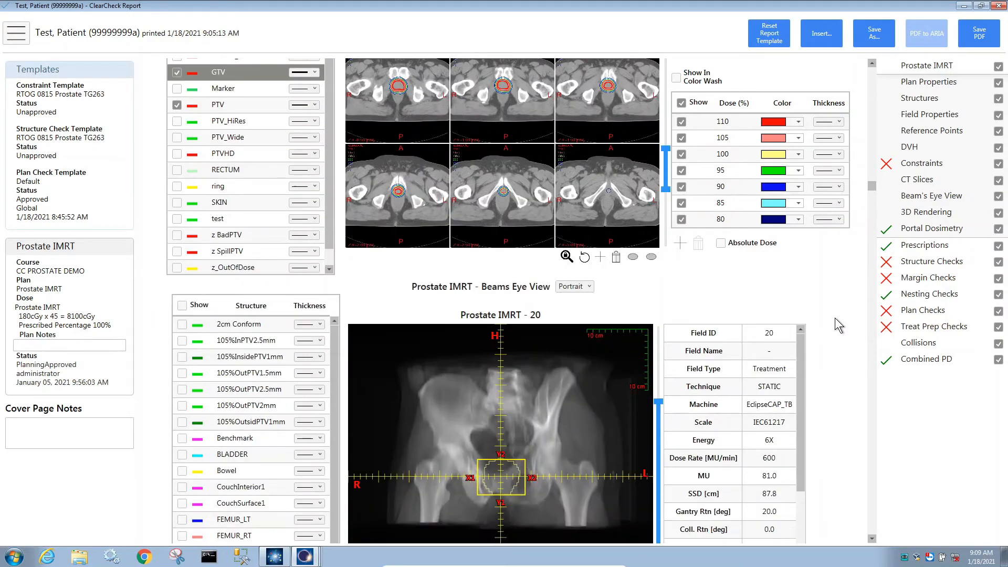
scroll(835, 318, down, 5)
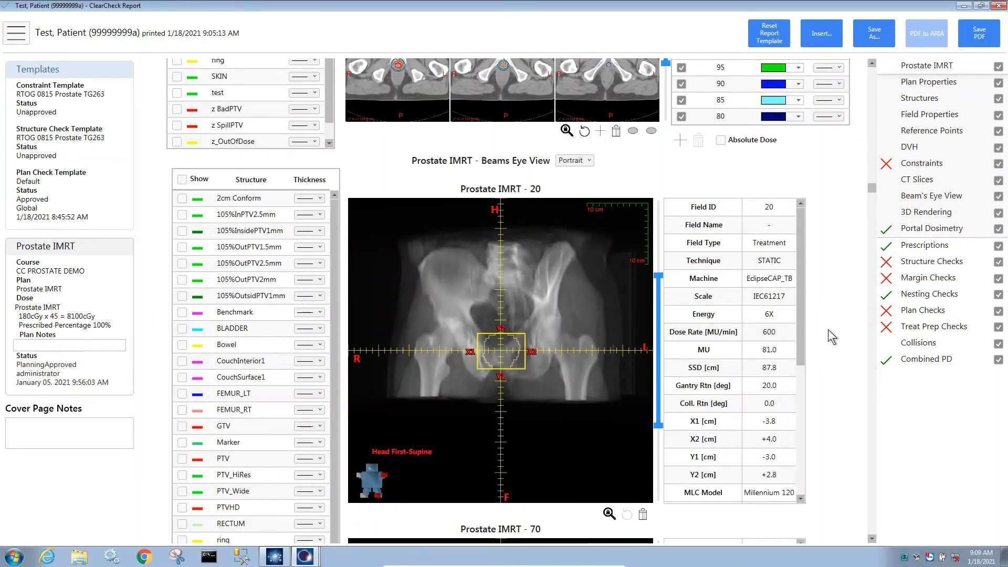
click(181, 427)
click(181, 459)
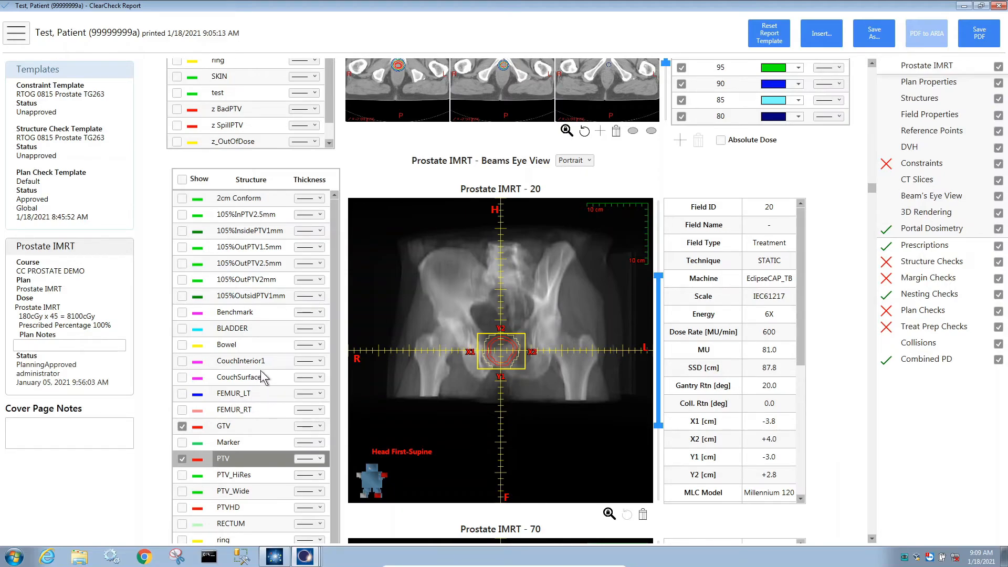
Step: Rotate and enlarge the 3D rendering of the plan, and add FEMUR_RT and FEMUR_LT to it
scroll(261, 370, down, 4)
drag(872, 192, 872, 257)
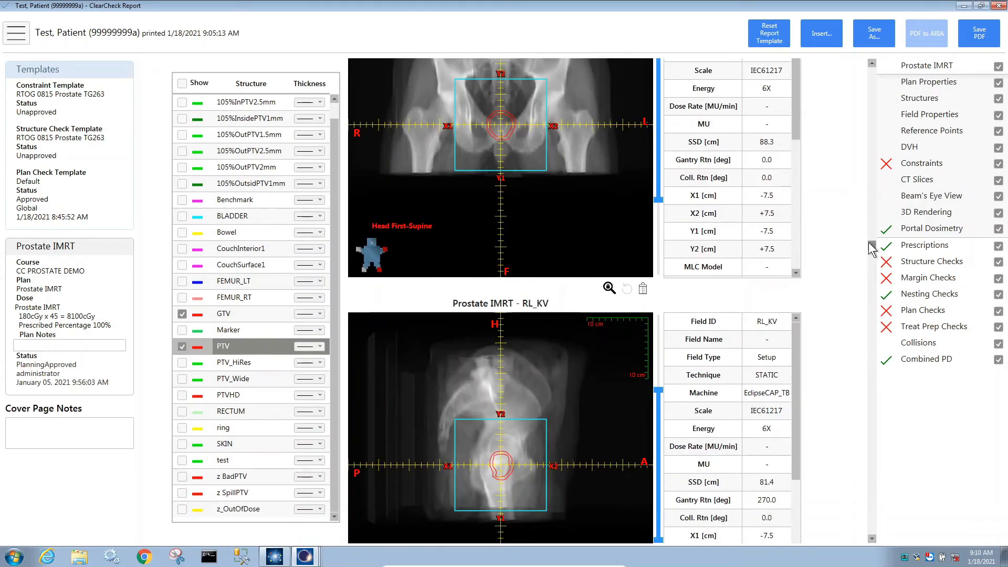
drag(525, 243, 515, 263)
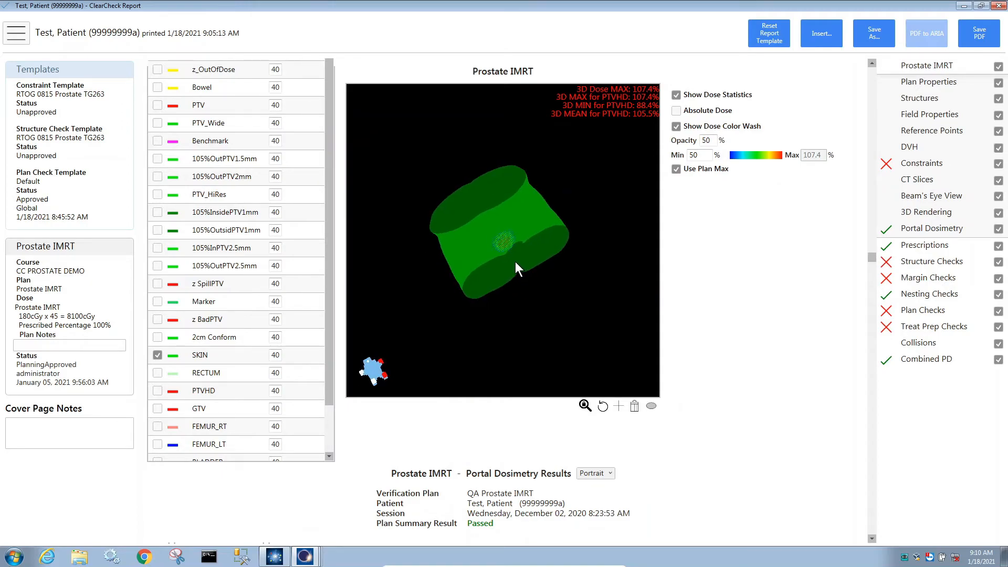
scroll(512, 256, up, 5)
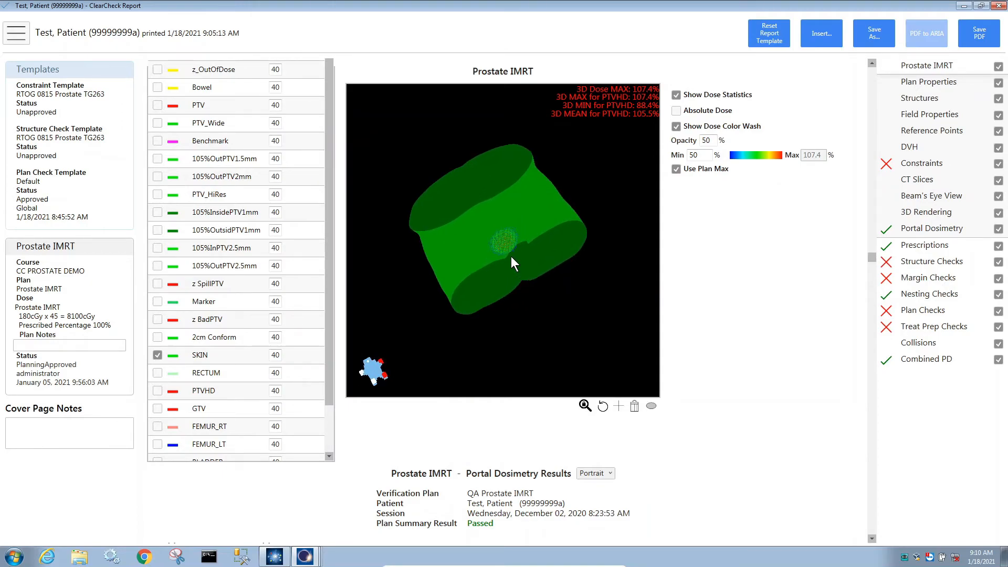
scroll(511, 257, up, 3)
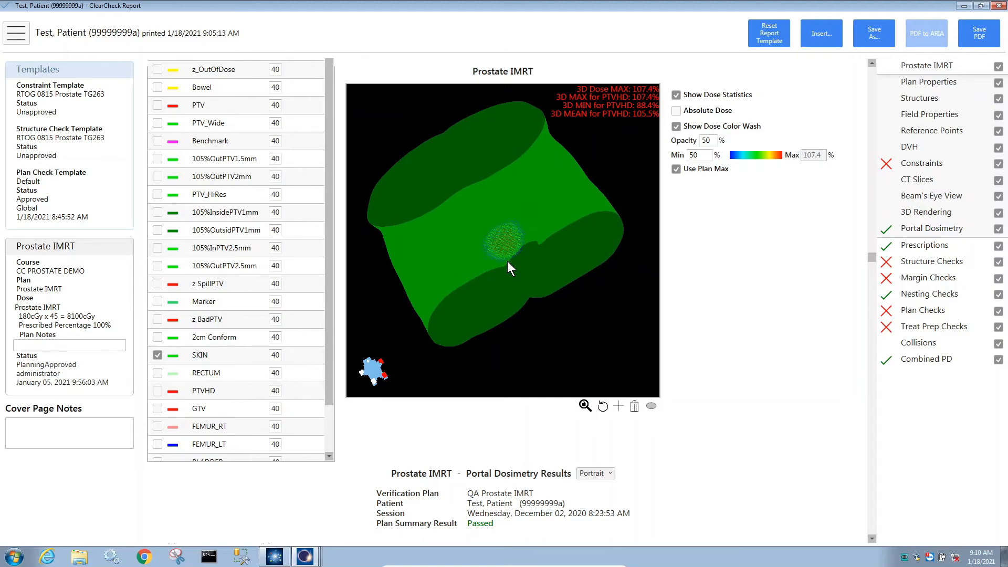
click(158, 427)
click(158, 445)
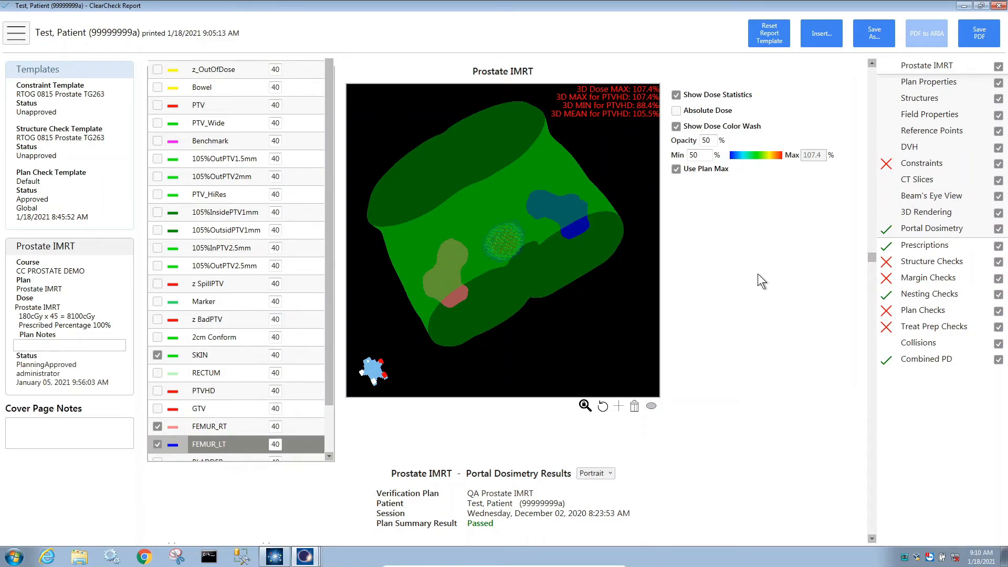
Step: Review the Field 1 Portal Dosimetry results and the prescription, structure, margin, nesting, plan and treatment preparation checks in the report
scroll(758, 272, down, 5)
scroll(758, 275, down, 9)
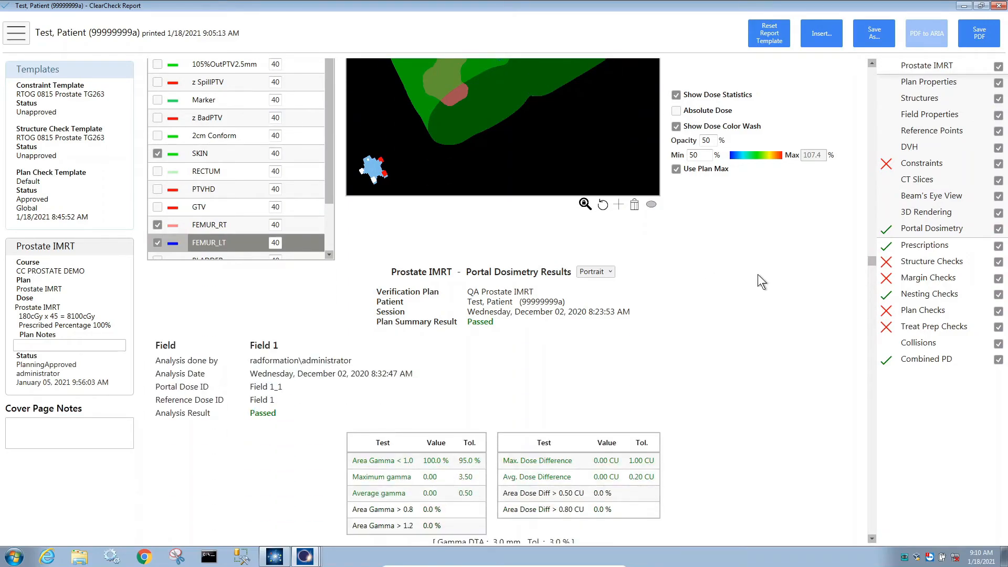
scroll(757, 274, down, 3)
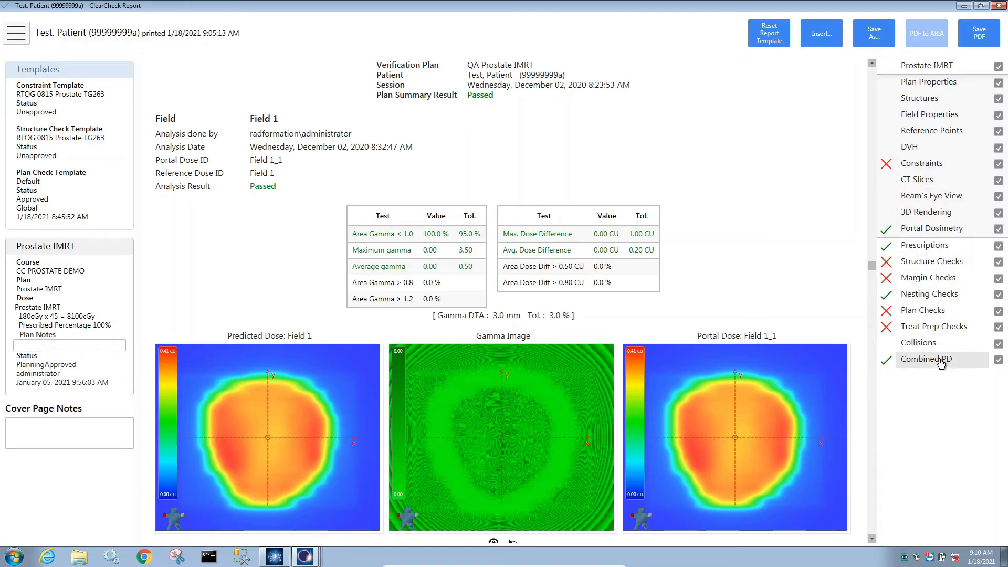
click(934, 247)
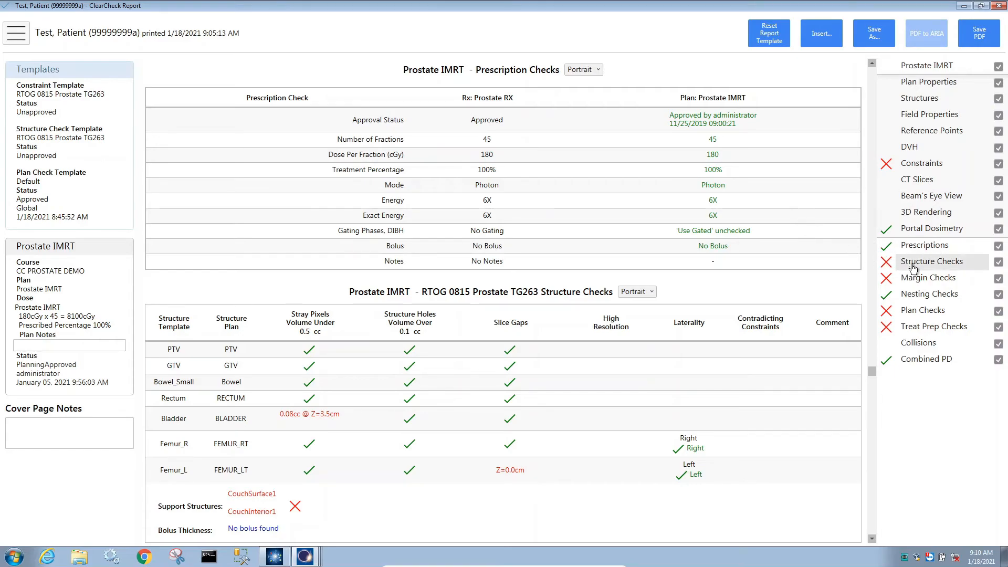
click(939, 280)
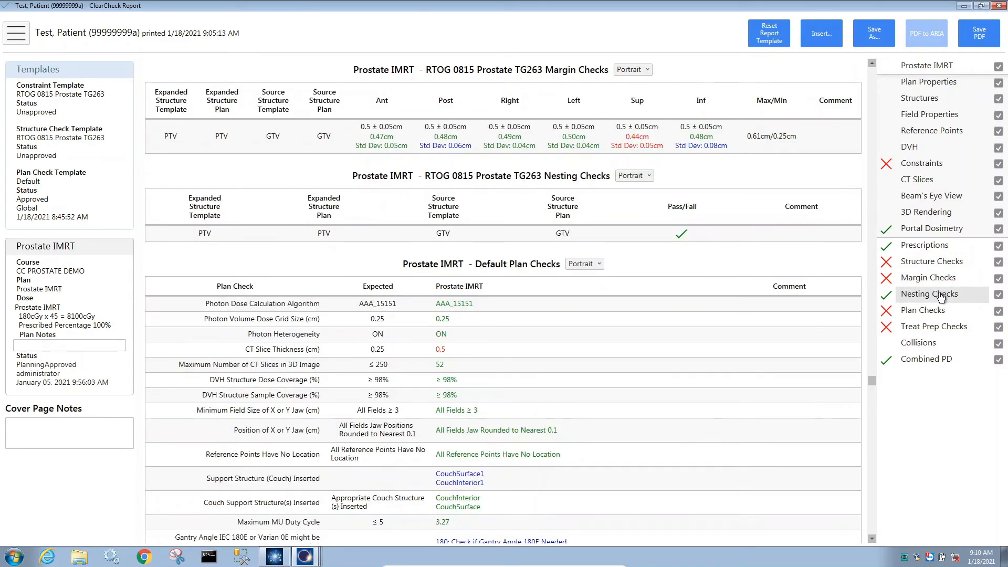
click(941, 296)
click(935, 312)
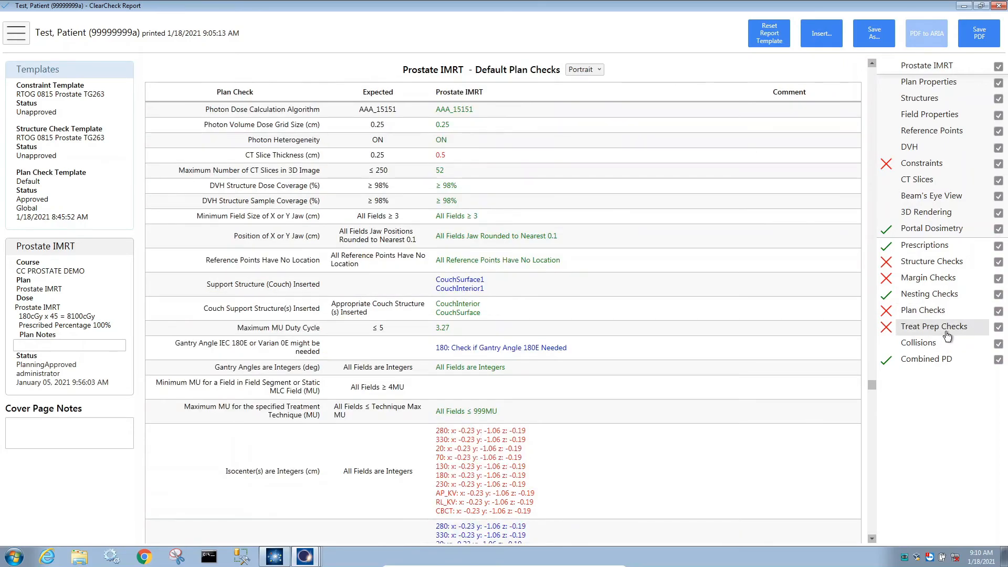
click(945, 328)
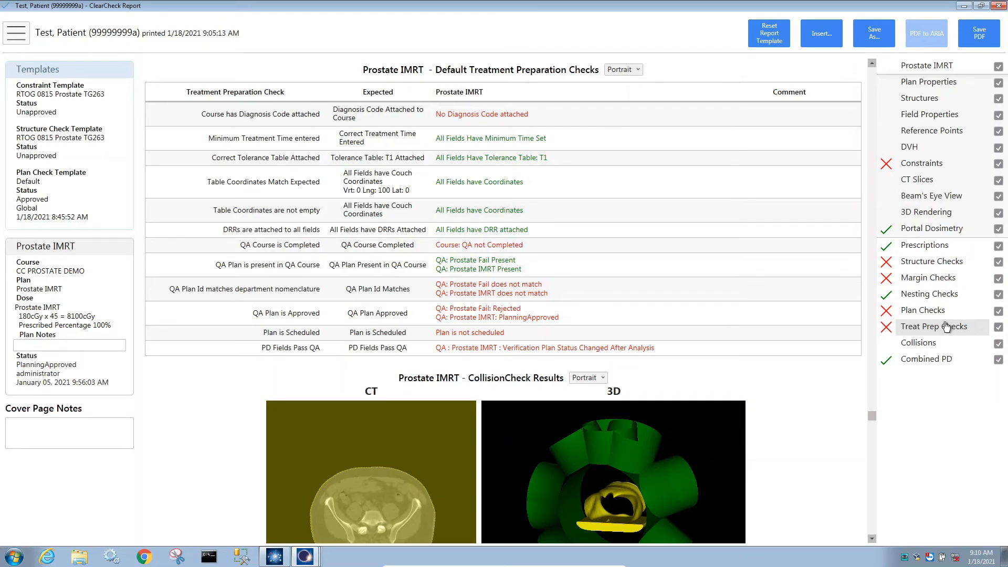
Step: Exclude the prescription, structure, margin, nesting, plan and treatment preparation checks, Portal Dosimetry and Combined PD from the report
click(999, 246)
click(999, 262)
click(999, 279)
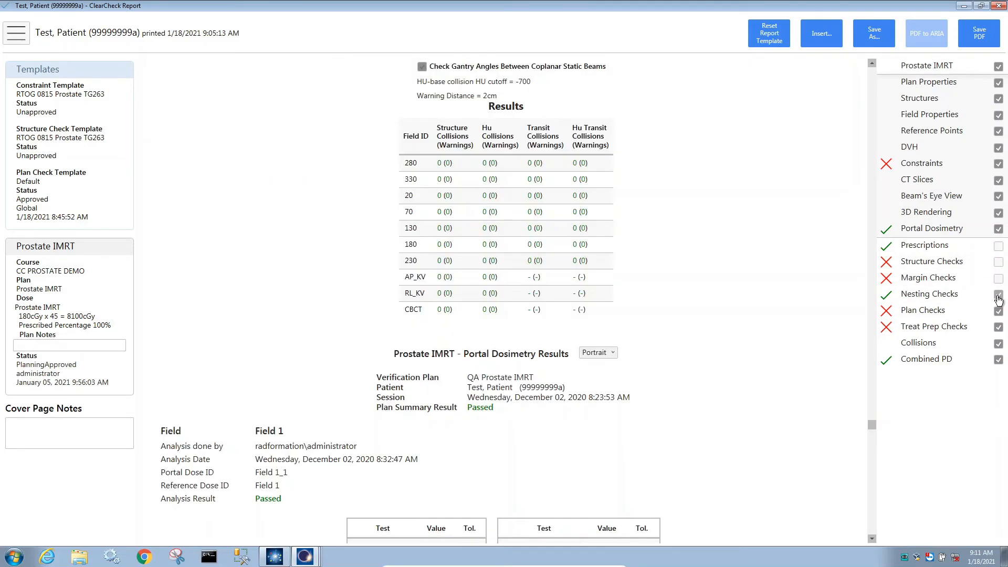
click(998, 296)
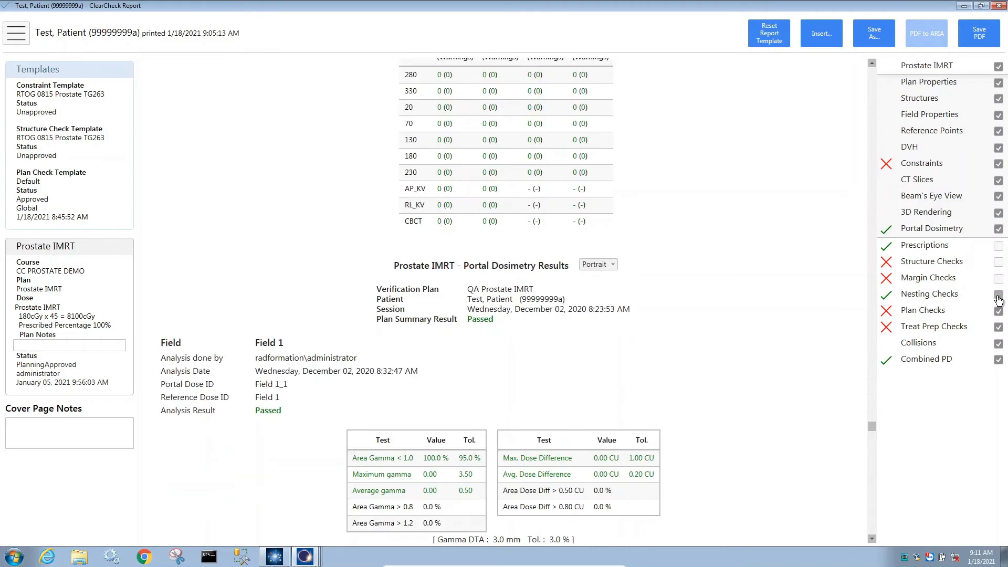
click(999, 311)
click(999, 327)
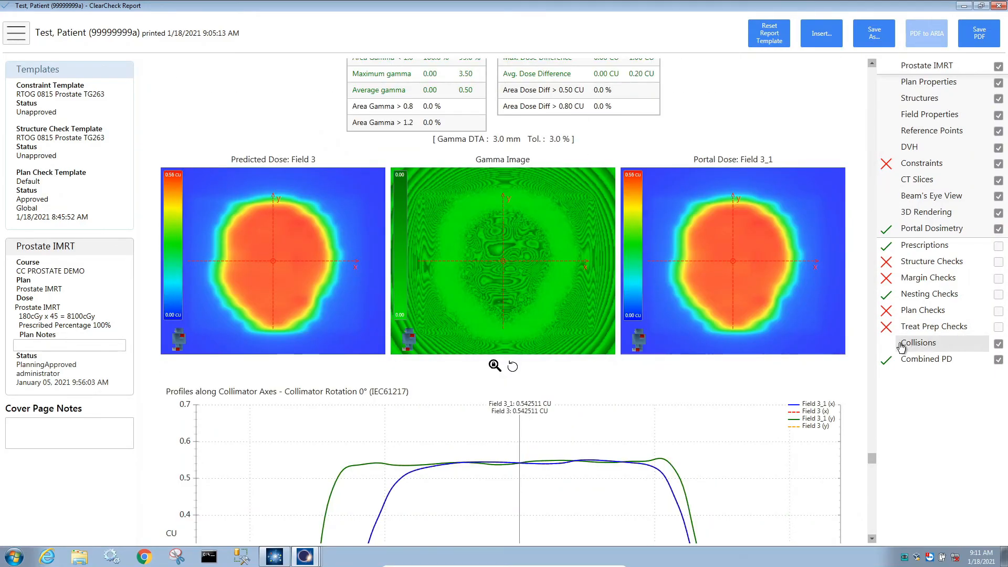
click(999, 229)
click(998, 360)
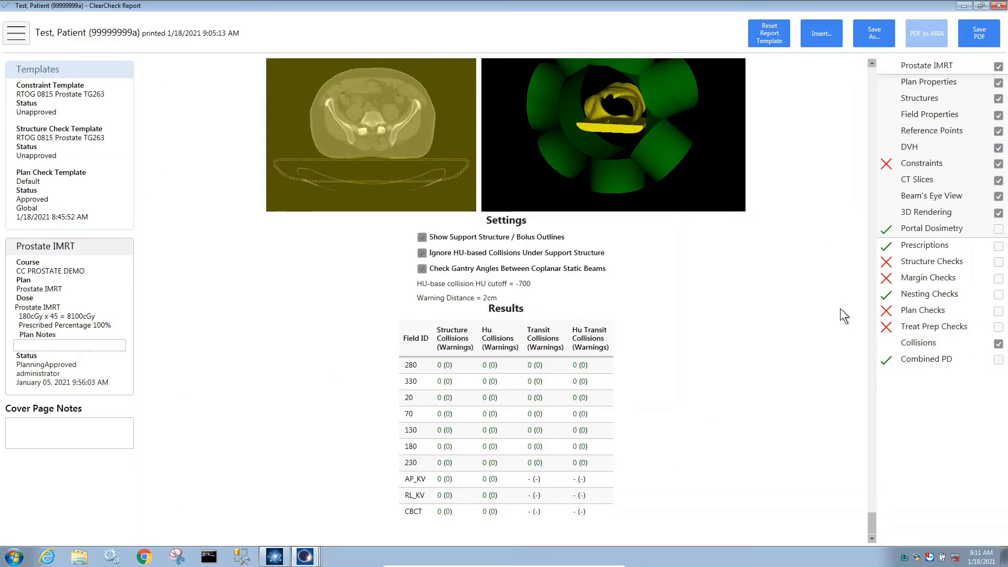
Step: Review the CollisionCheck images, settings and results per field, and the report's available export formats
scroll(840, 308, up, 2)
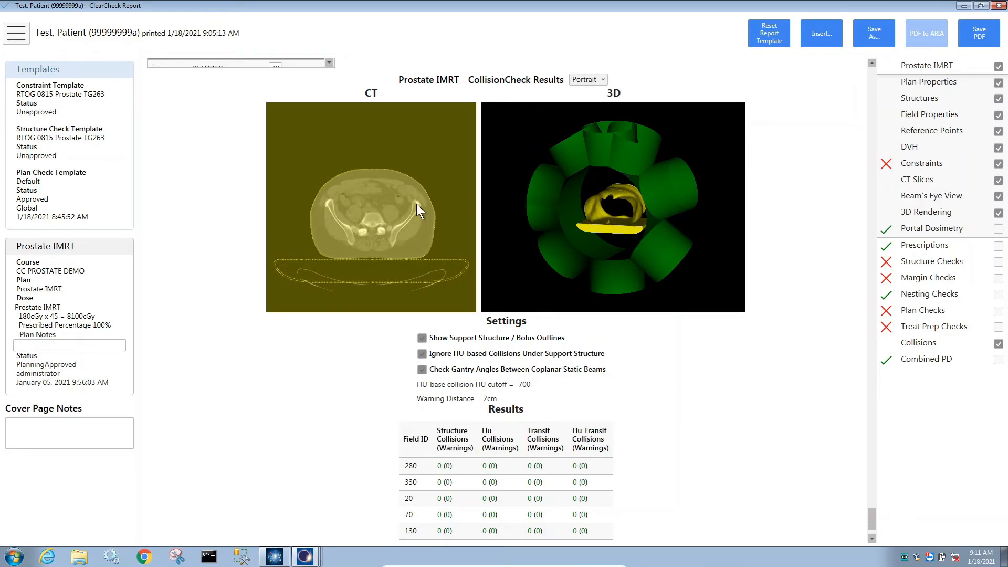
scroll(544, 383, down, 2)
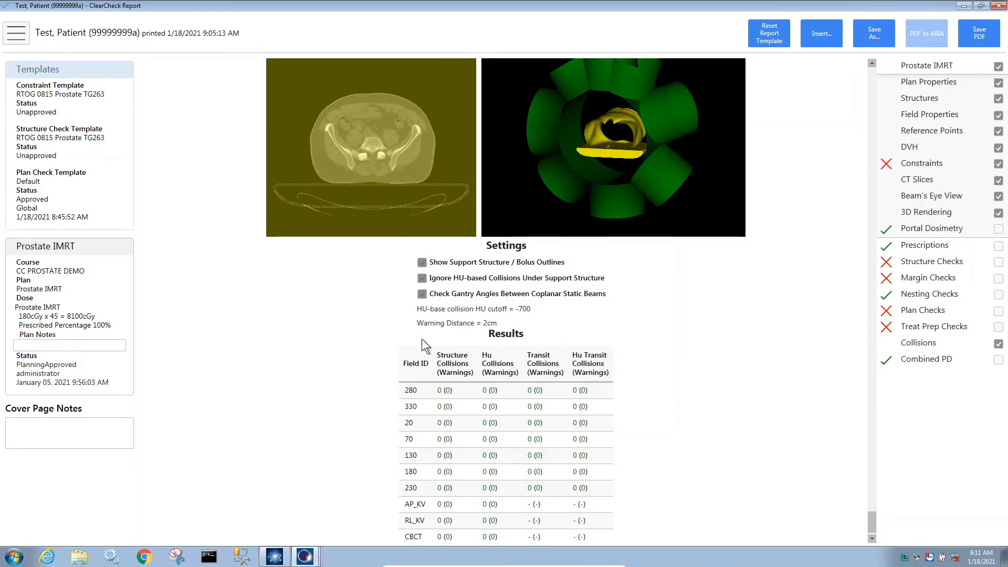
scroll(649, 332, down, 1)
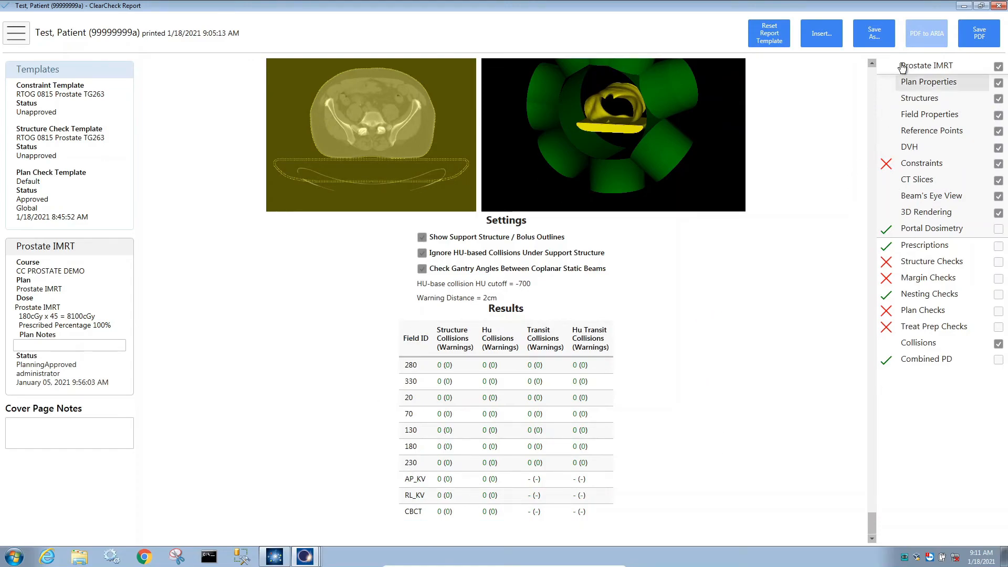
click(883, 37)
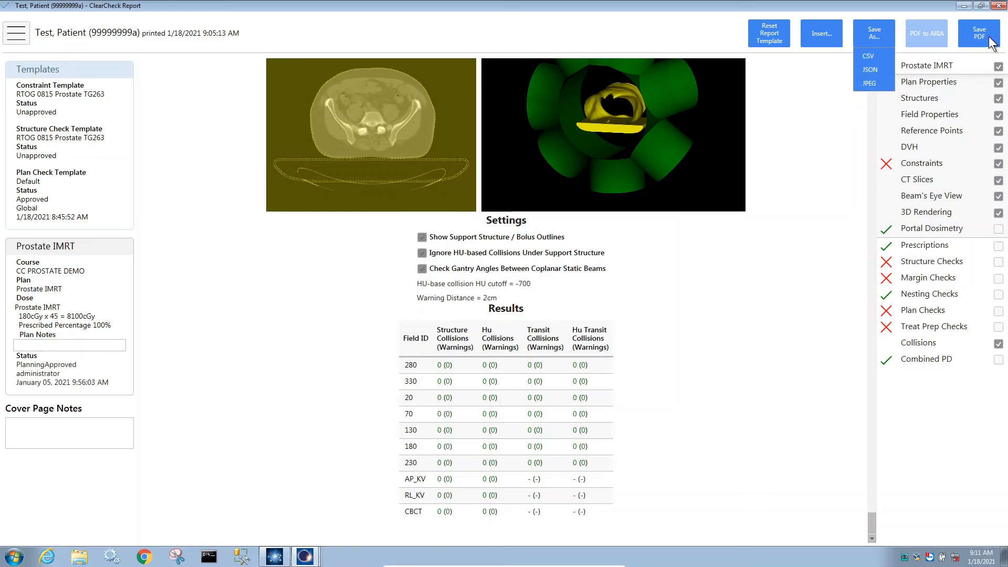
click(938, 33)
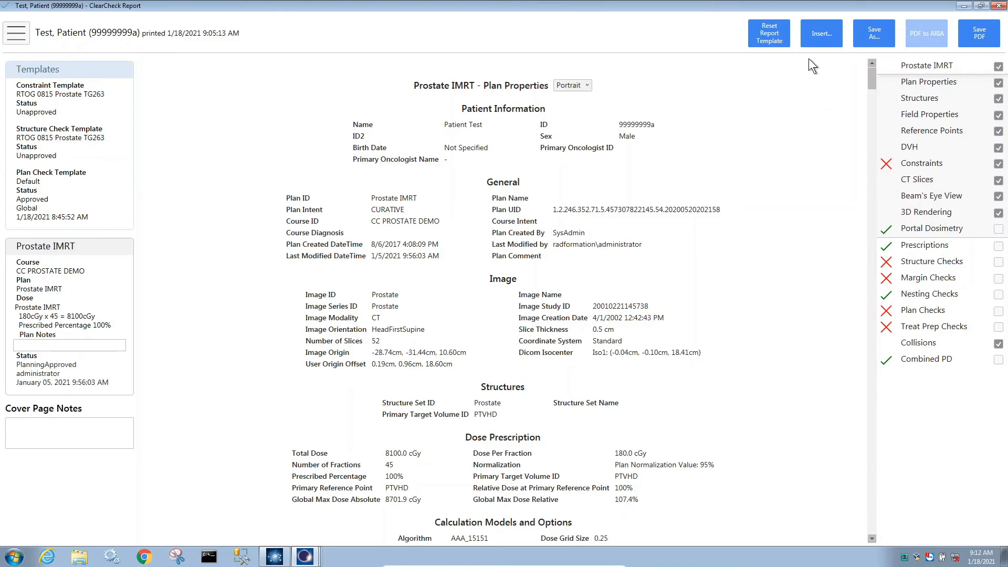
Step: Start inserting a screenshot into the report and hide all fields in the Prostate IMRT plan views
click(815, 36)
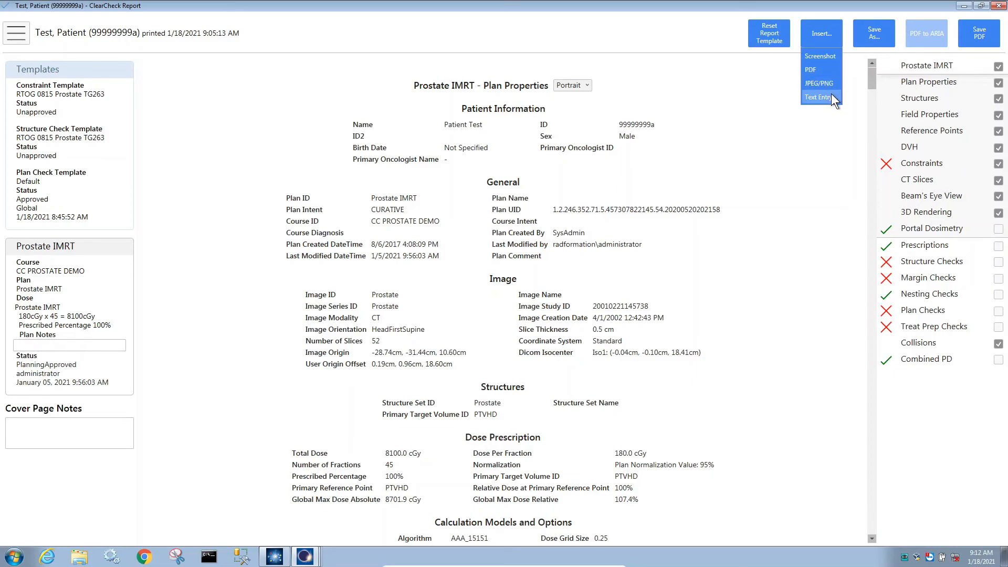
click(830, 55)
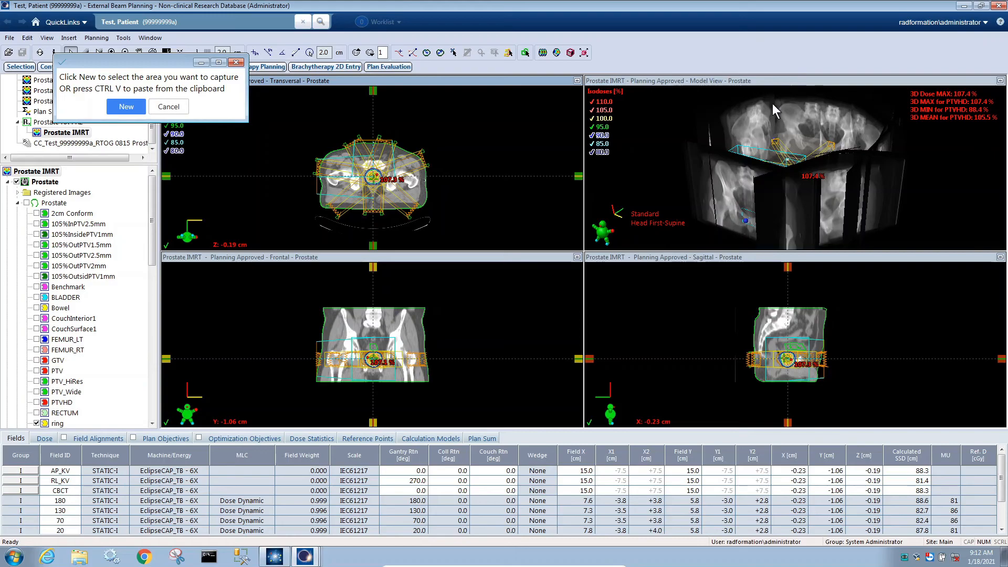
drag(151, 227, 141, 299)
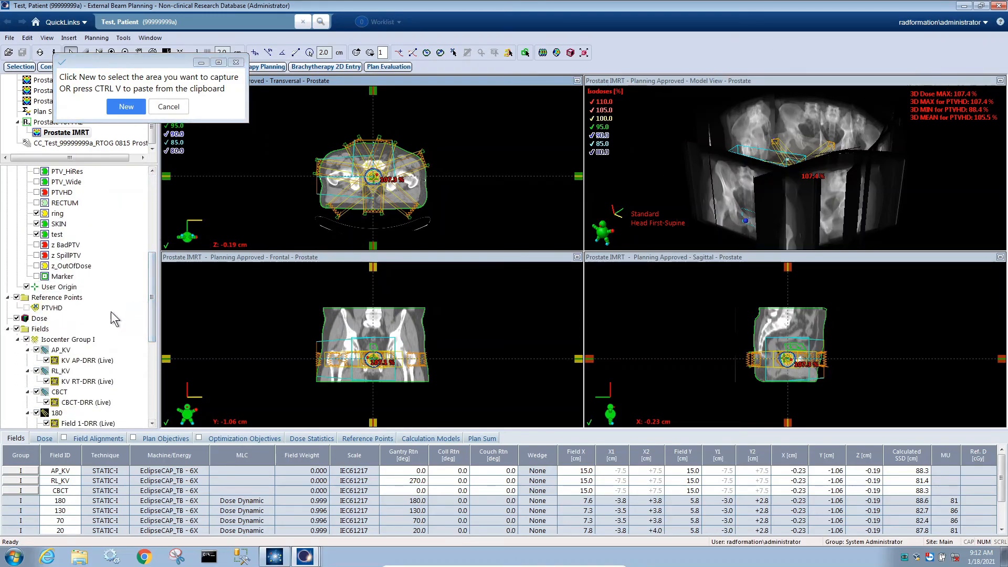
click(17, 329)
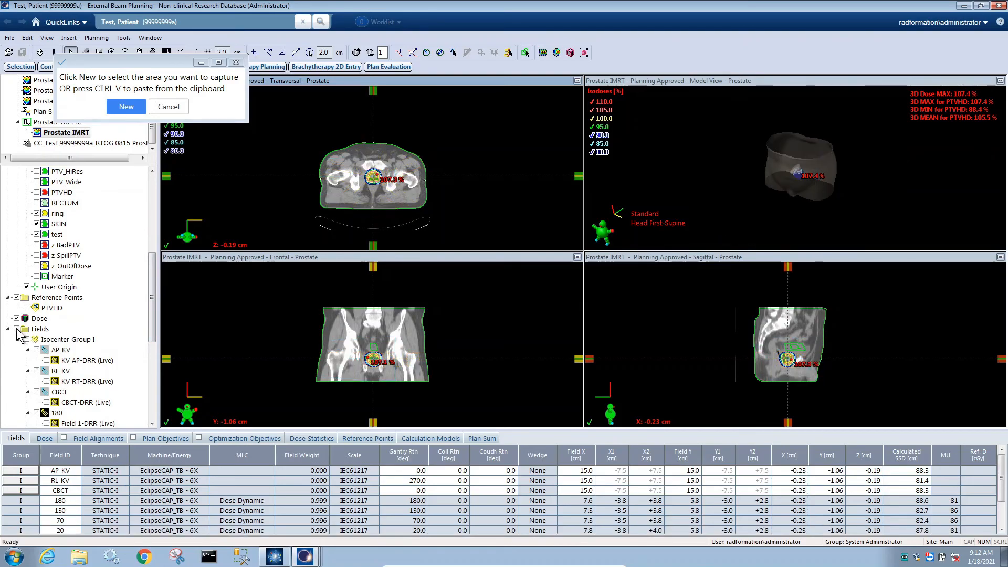
Step: Enlarge the patient model in the Model View and turn it to an upright front view
drag(828, 191, 830, 162)
scroll(830, 163, up, 5)
scroll(829, 166, down, 2)
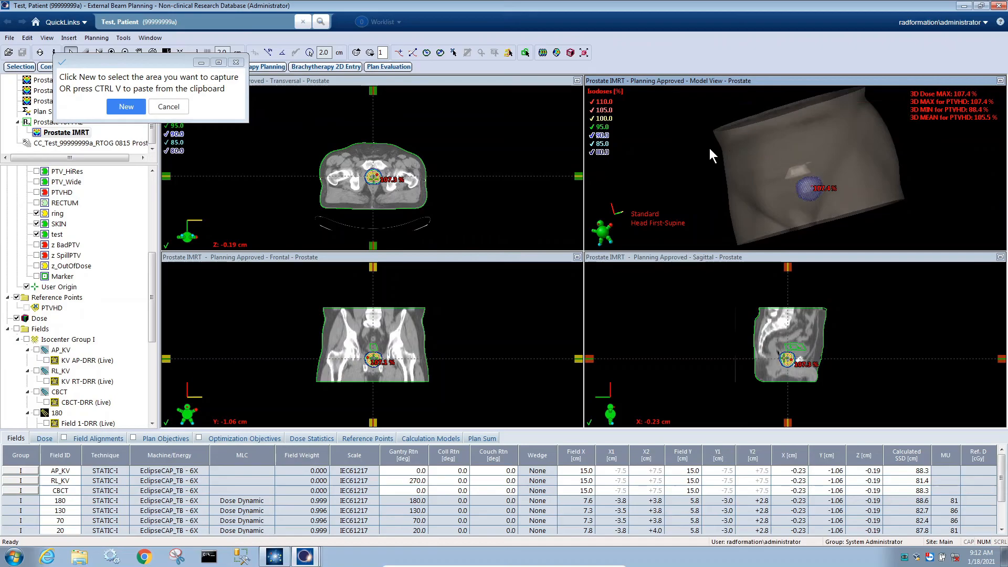
drag(701, 127, 709, 102)
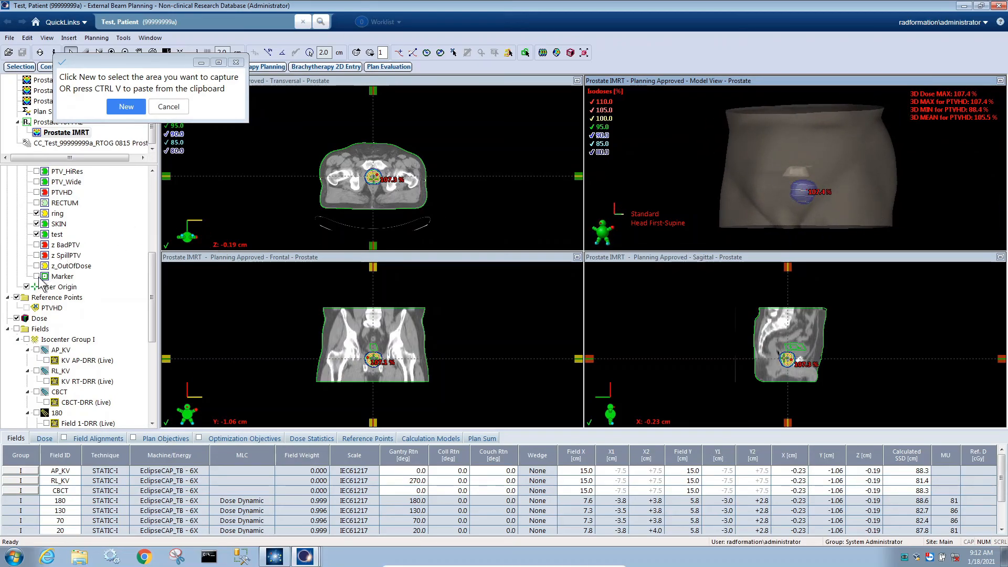
Step: Show only the AP_KV field in the plan views, with its KV AP-DRR image hidden
click(46, 360)
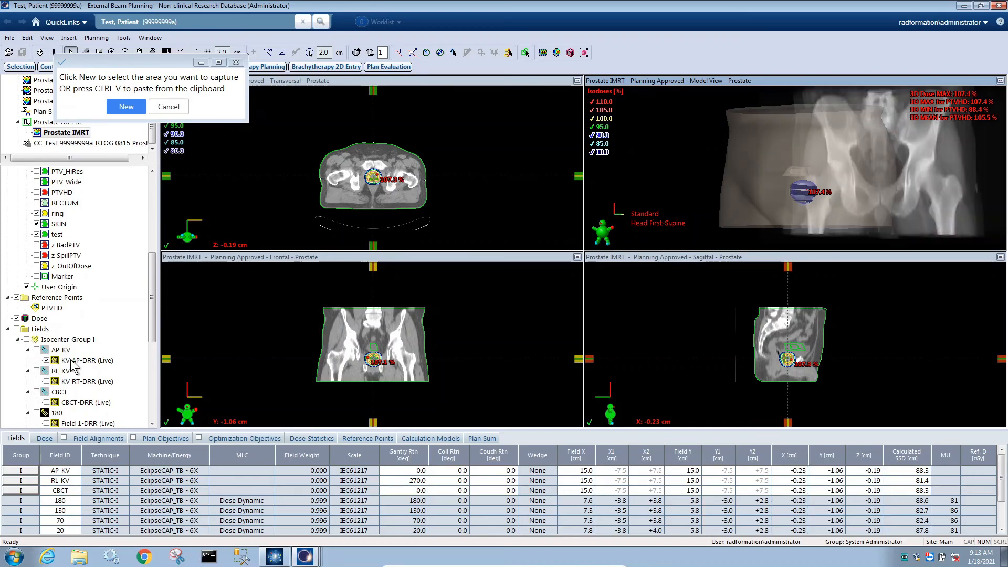
click(36, 350)
click(46, 360)
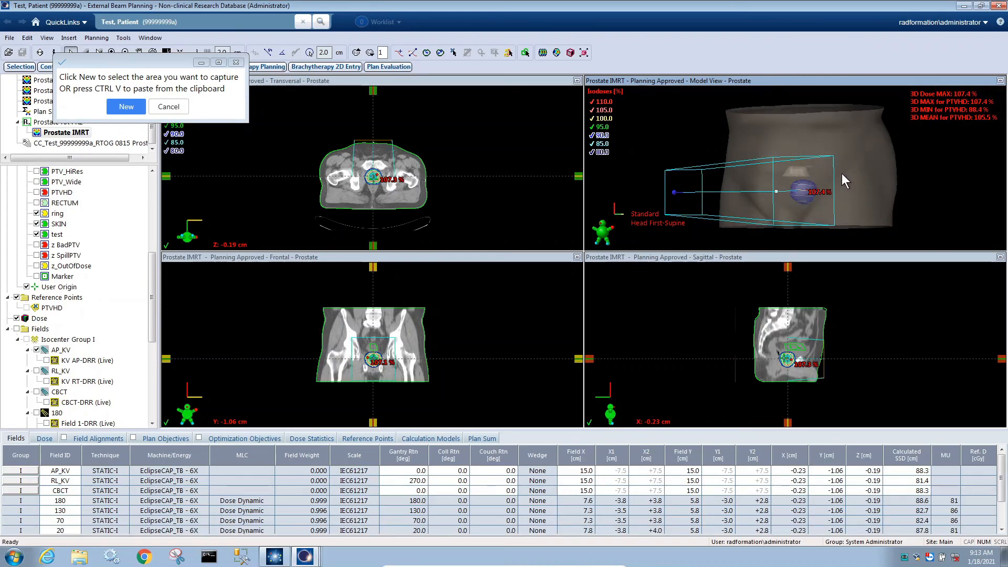
Step: Rotate the model so the AP_KV beam is seen at an angle, and capture the whole Model View for the report
drag(740, 178, 784, 169)
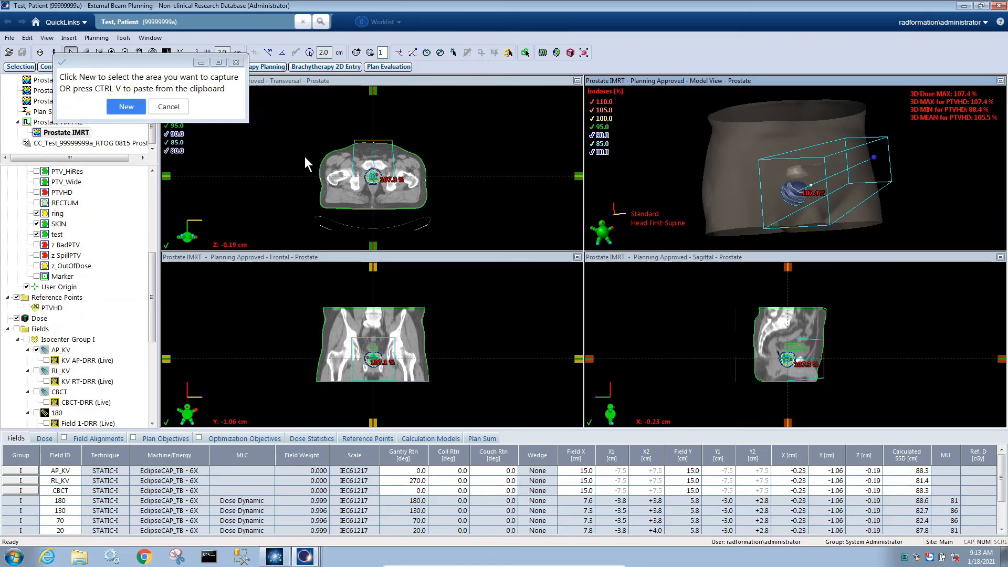
click(125, 107)
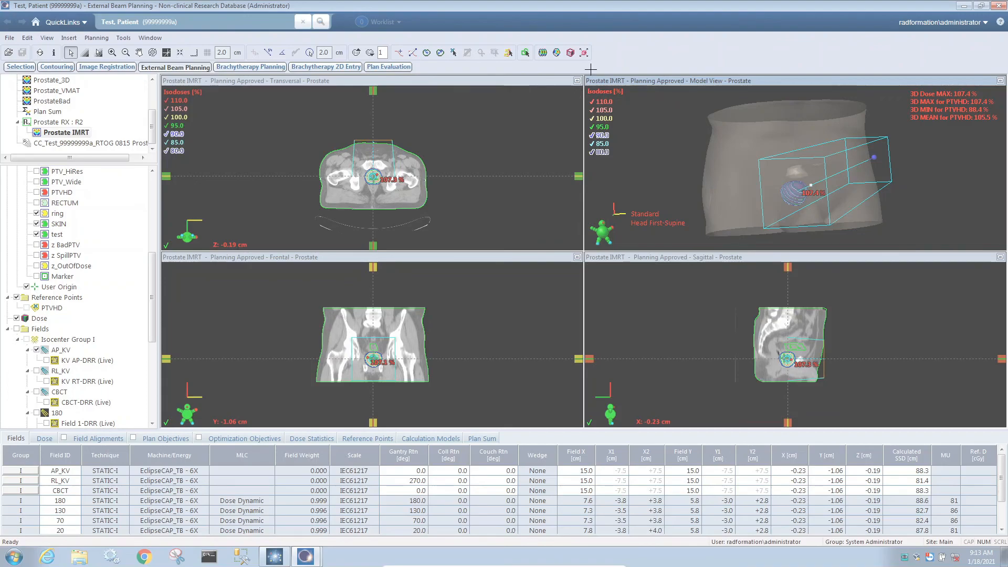
drag(584, 75, 1004, 252)
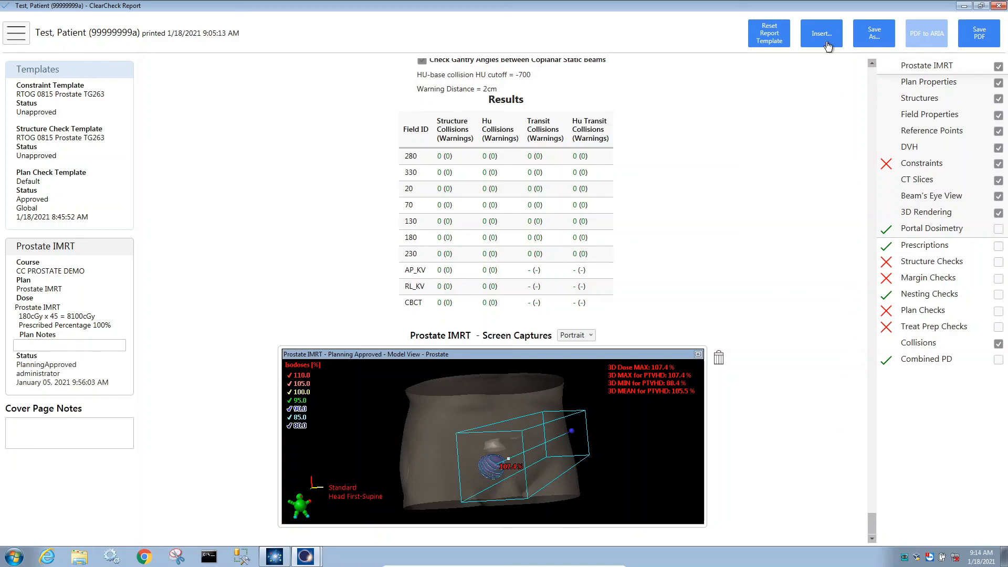
click(820, 30)
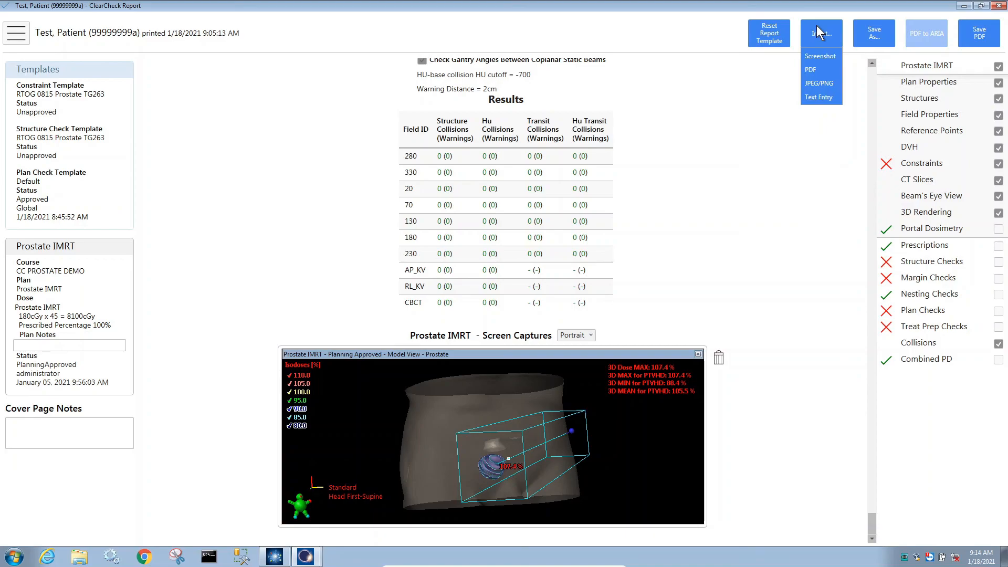
click(838, 69)
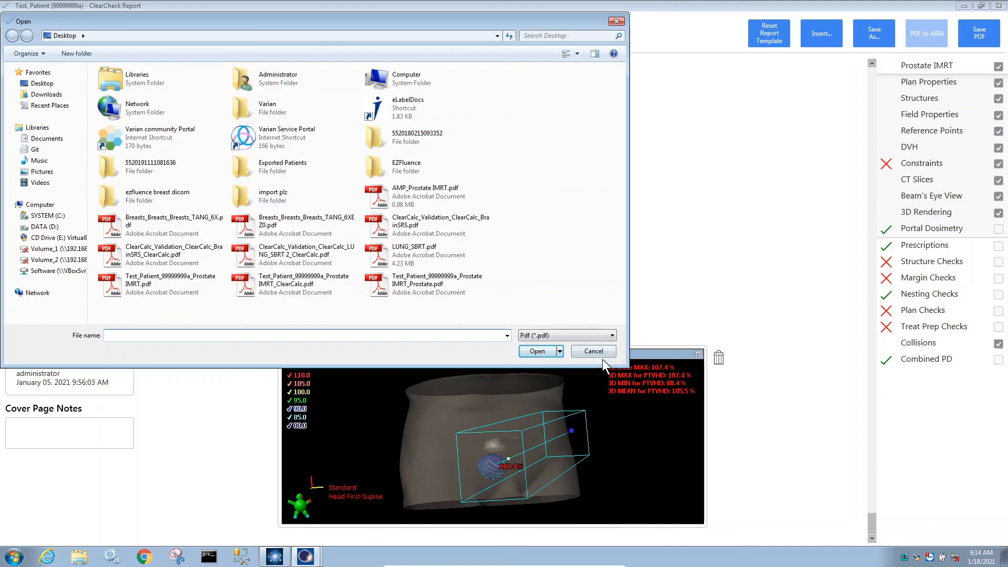
click(598, 352)
Step: Insert an empty text entry at the end of the report and remove it again
click(817, 36)
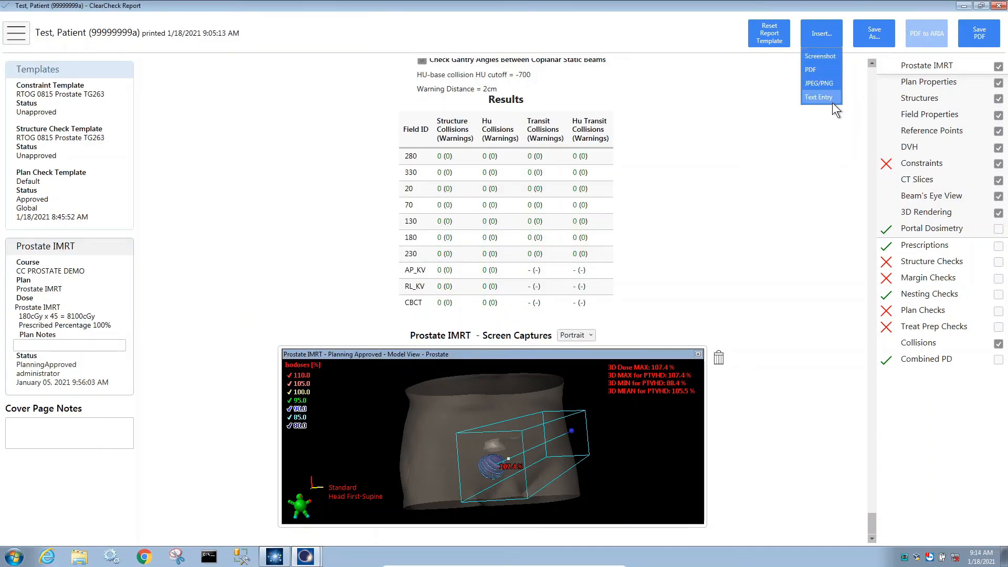
click(819, 97)
click(492, 502)
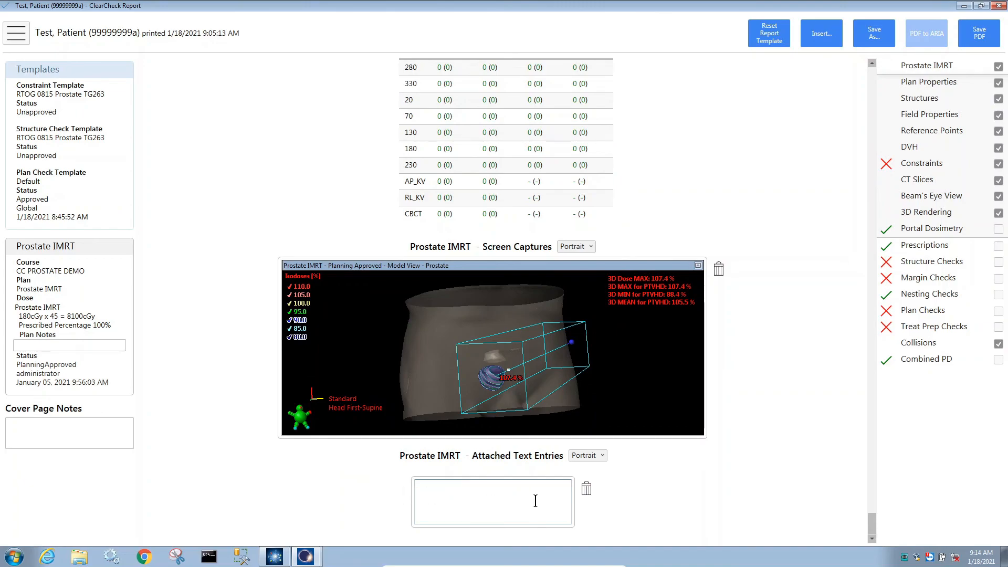
click(590, 497)
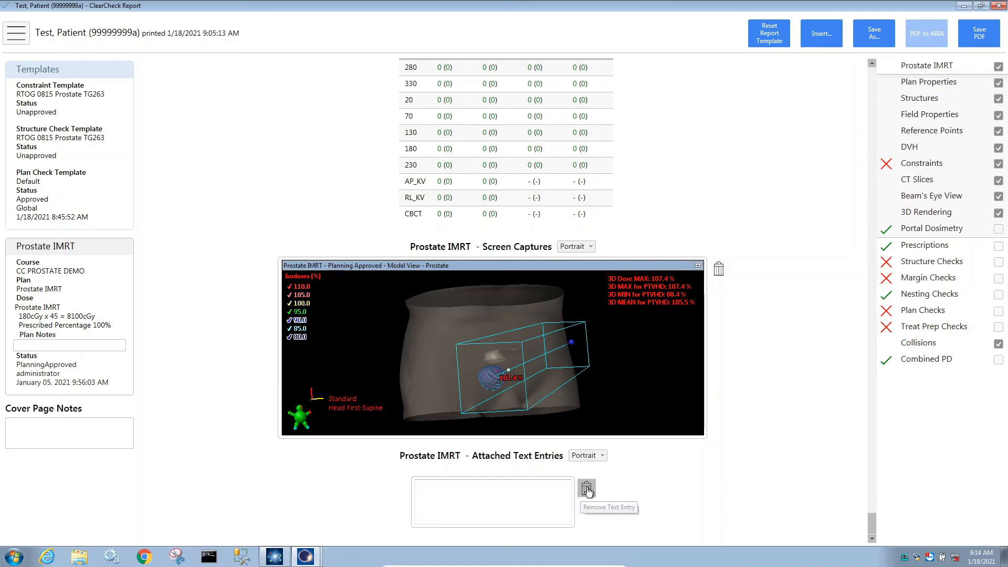
click(482, 295)
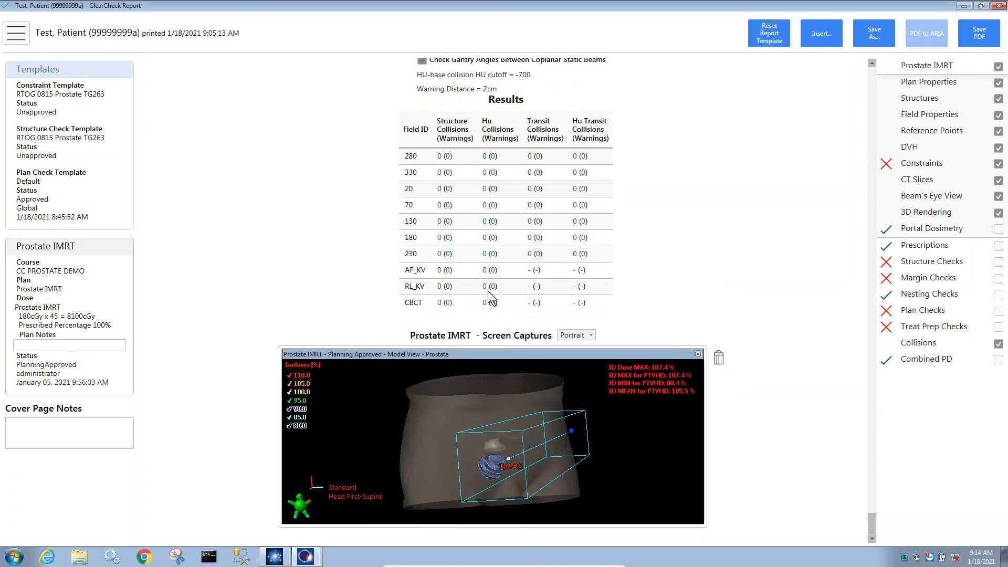